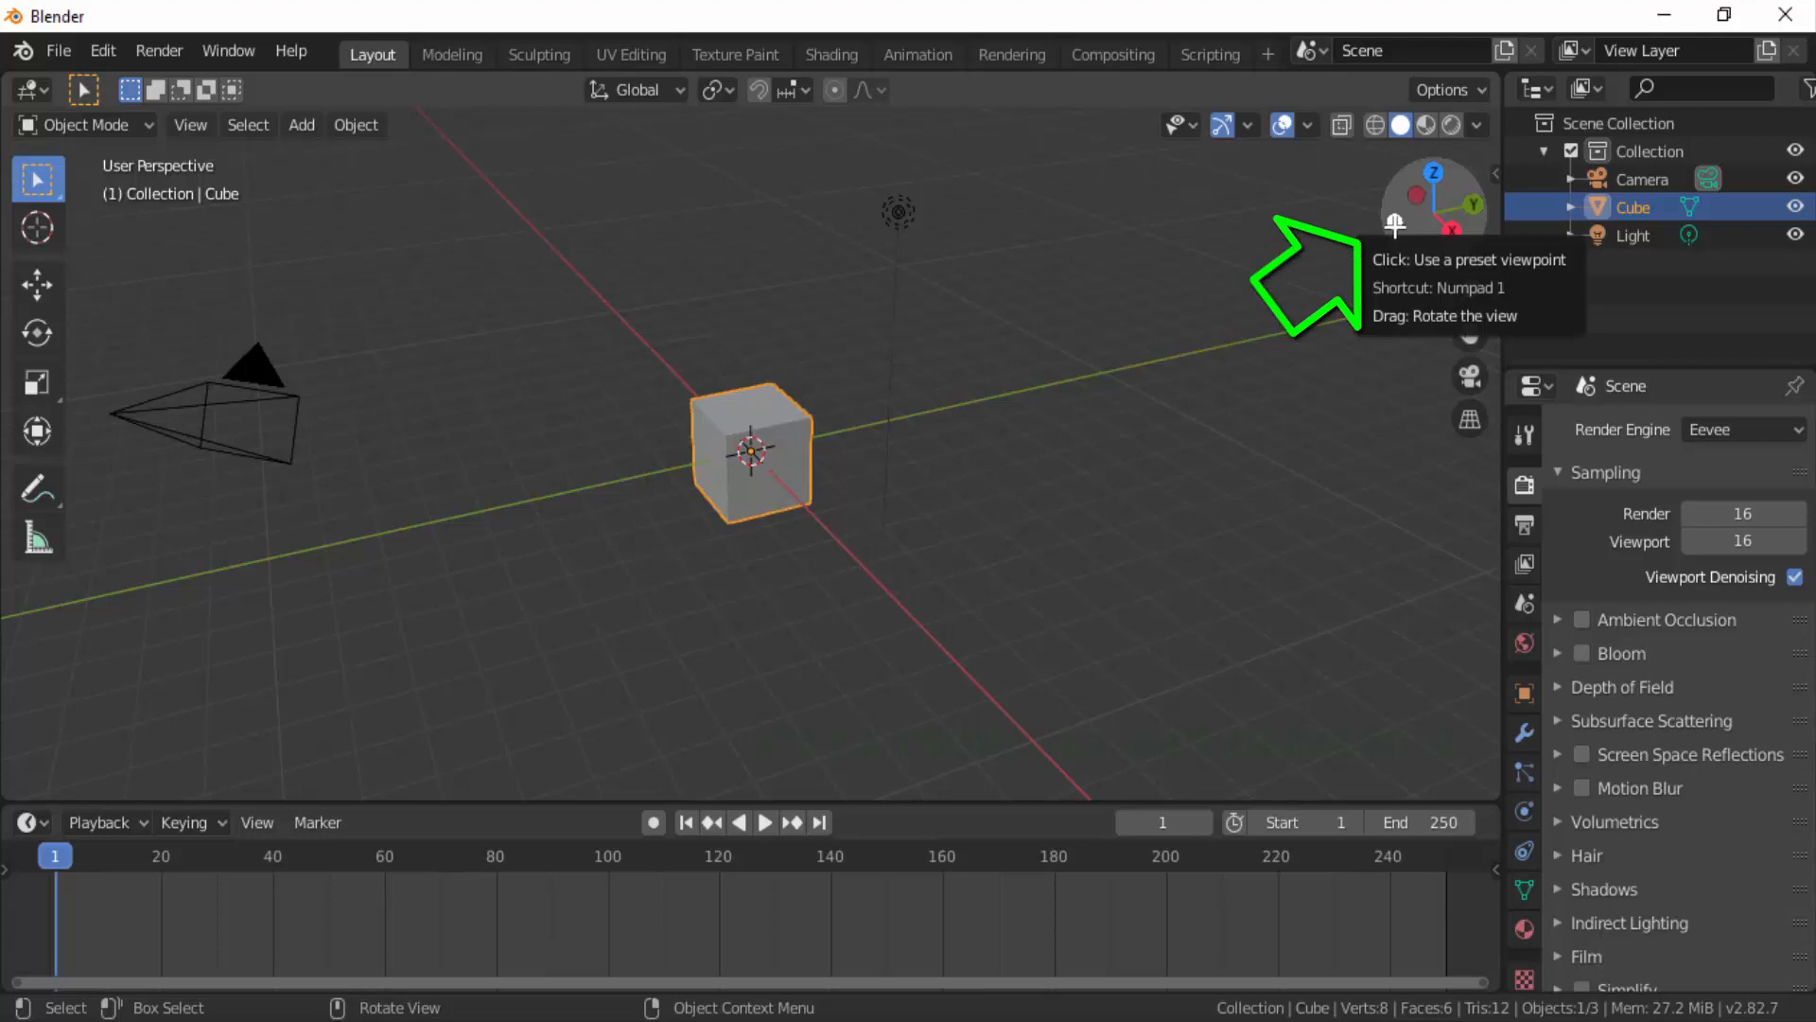
From the front orthographic view, merge all the cube's vertices at center in Edit Mode.
{"action": "left_click", "coordinate": [1394, 224]}
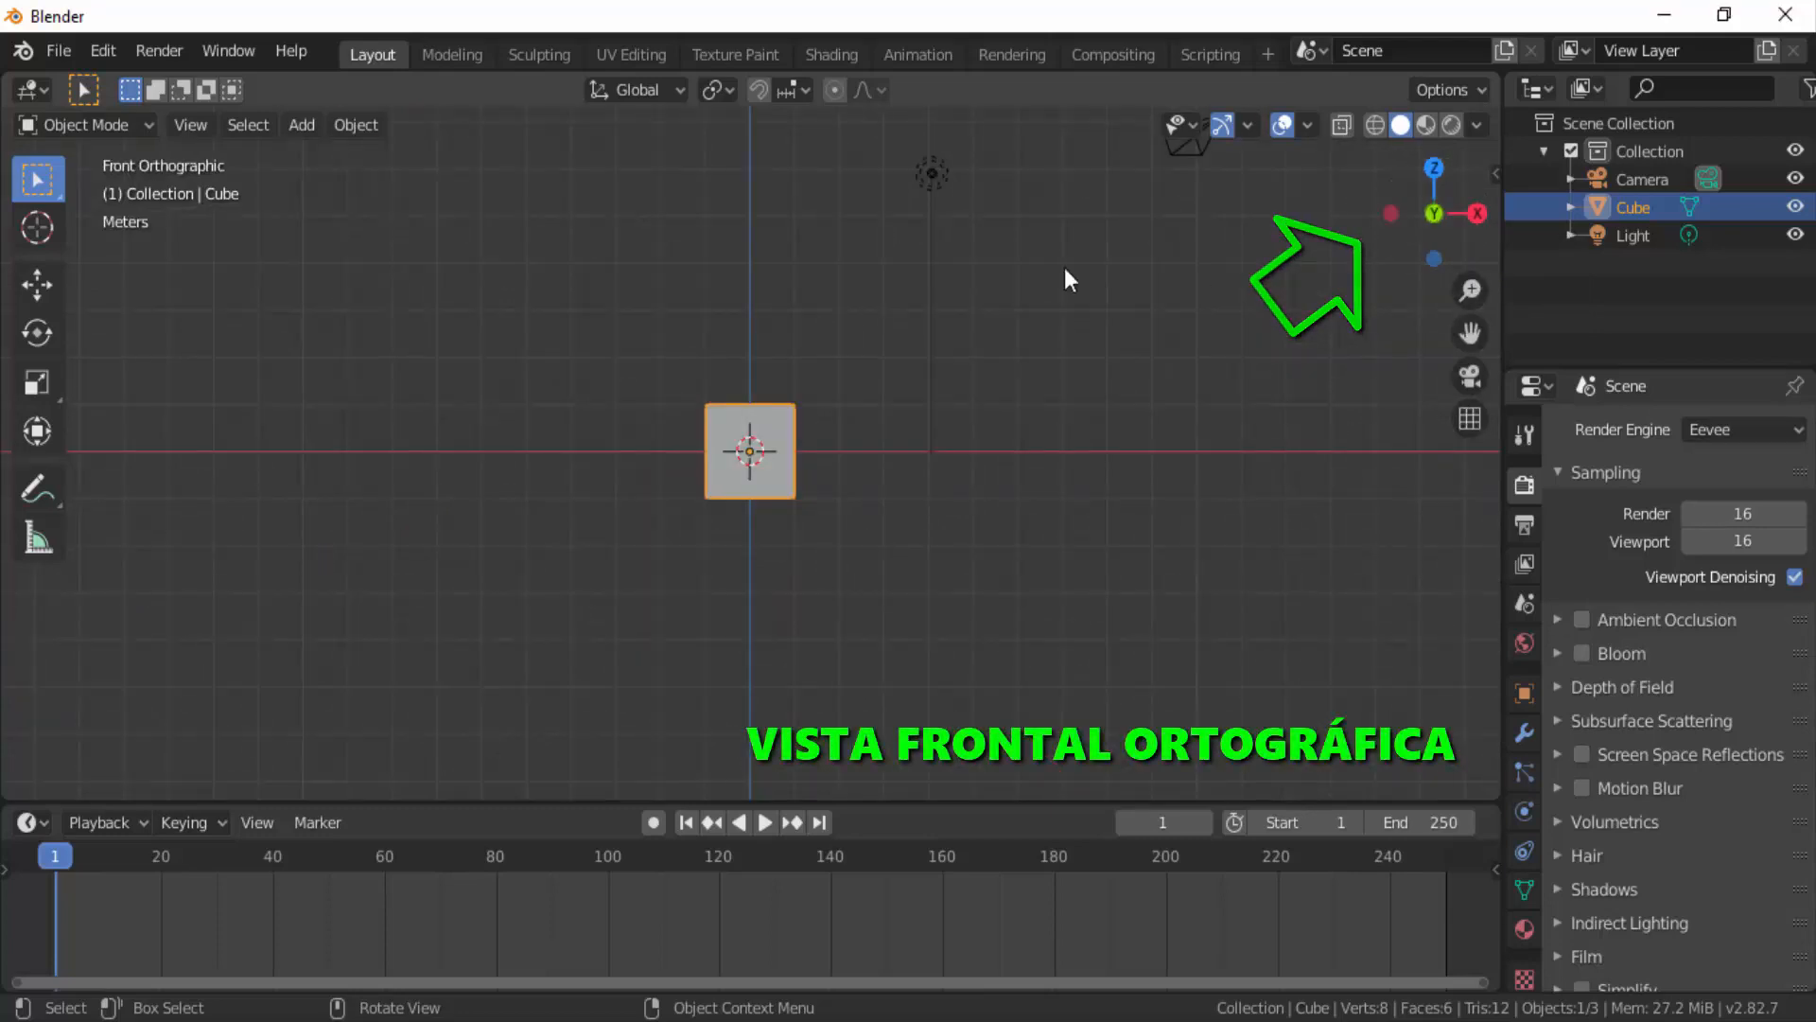
{"action": "left_click", "coordinate": [78, 127]}
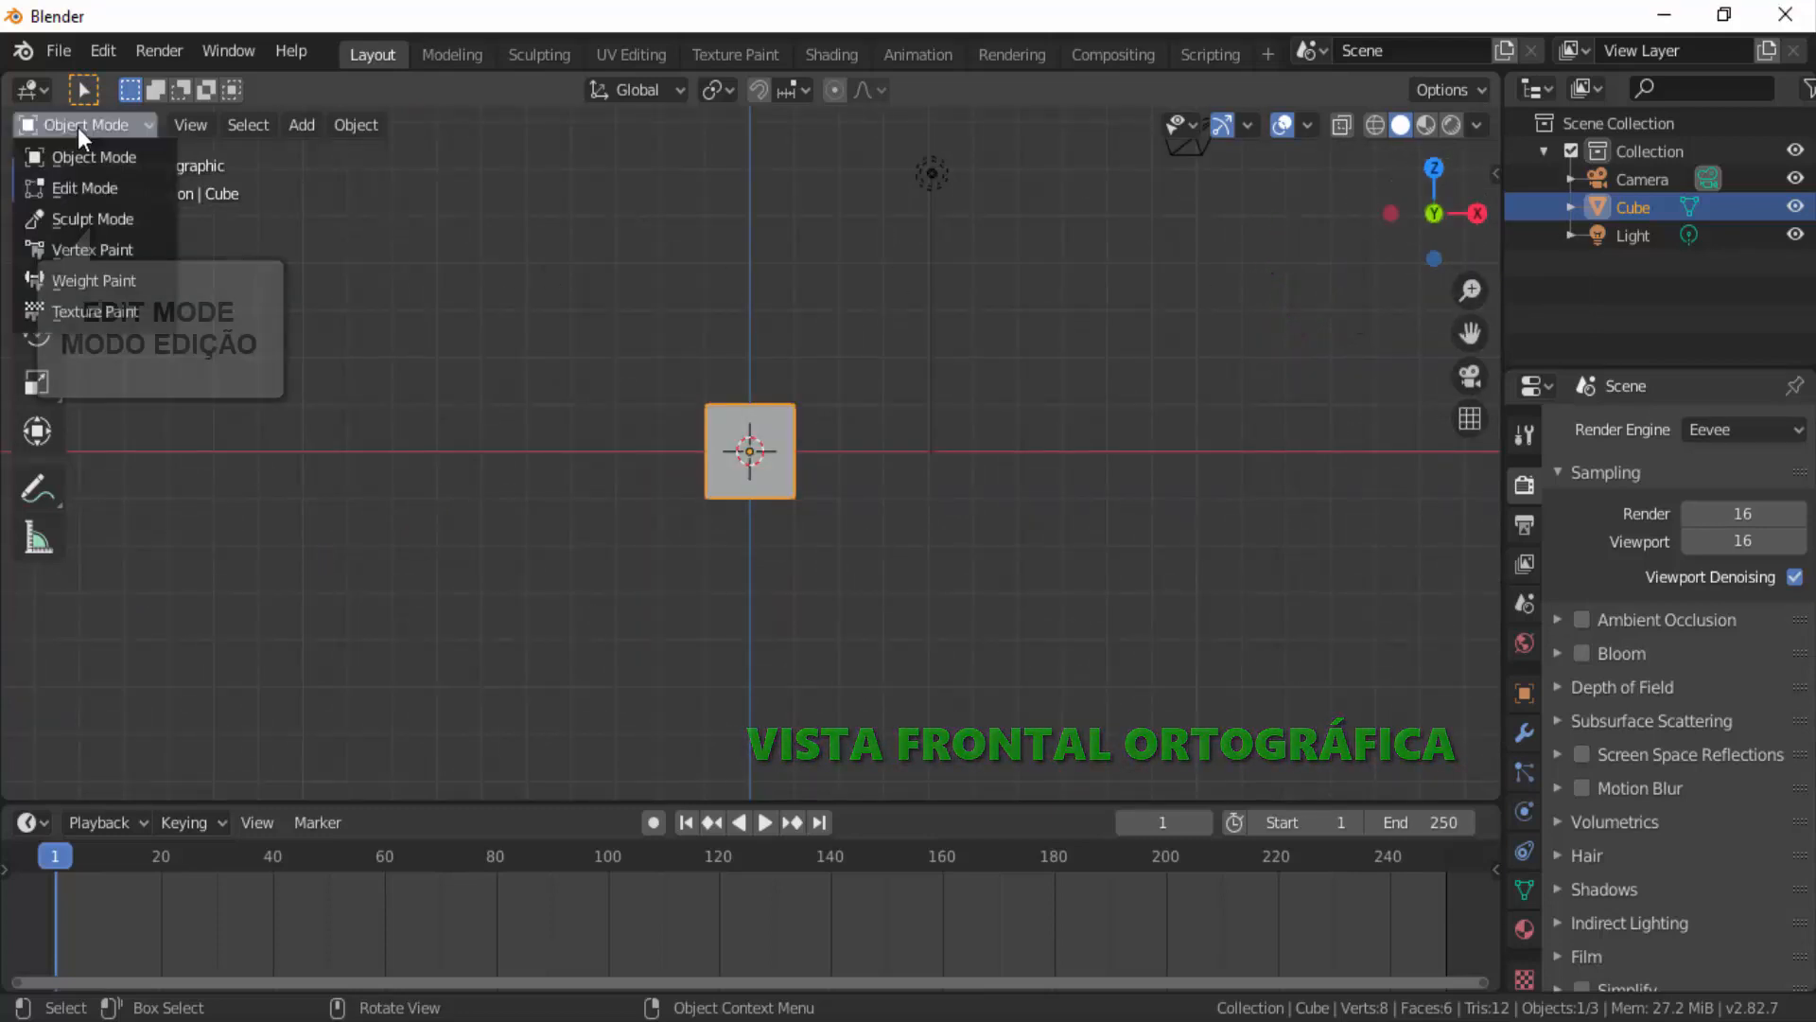
{"action": "left_click", "coordinate": [84, 187]}
{"action": "scroll", "coordinate": [913, 560], "scroll_direction": "up", "scroll_amount": 5}
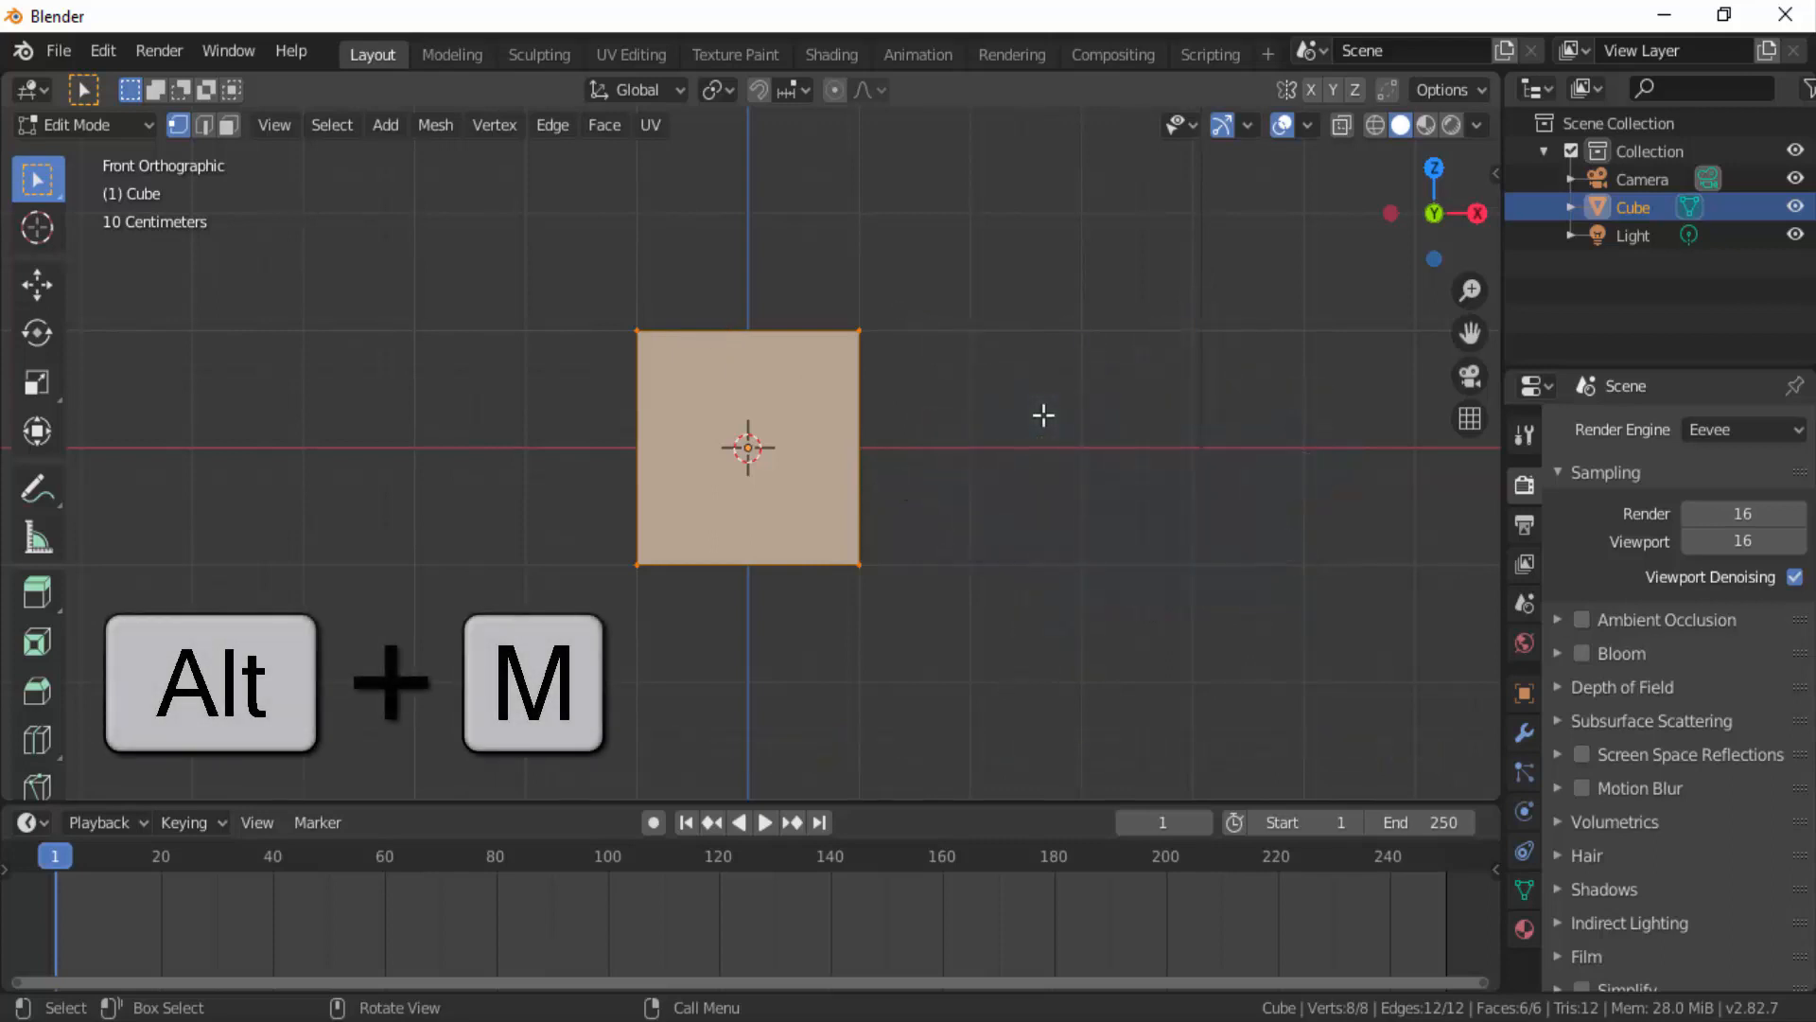
{"action": "key", "text": "alt+m"}
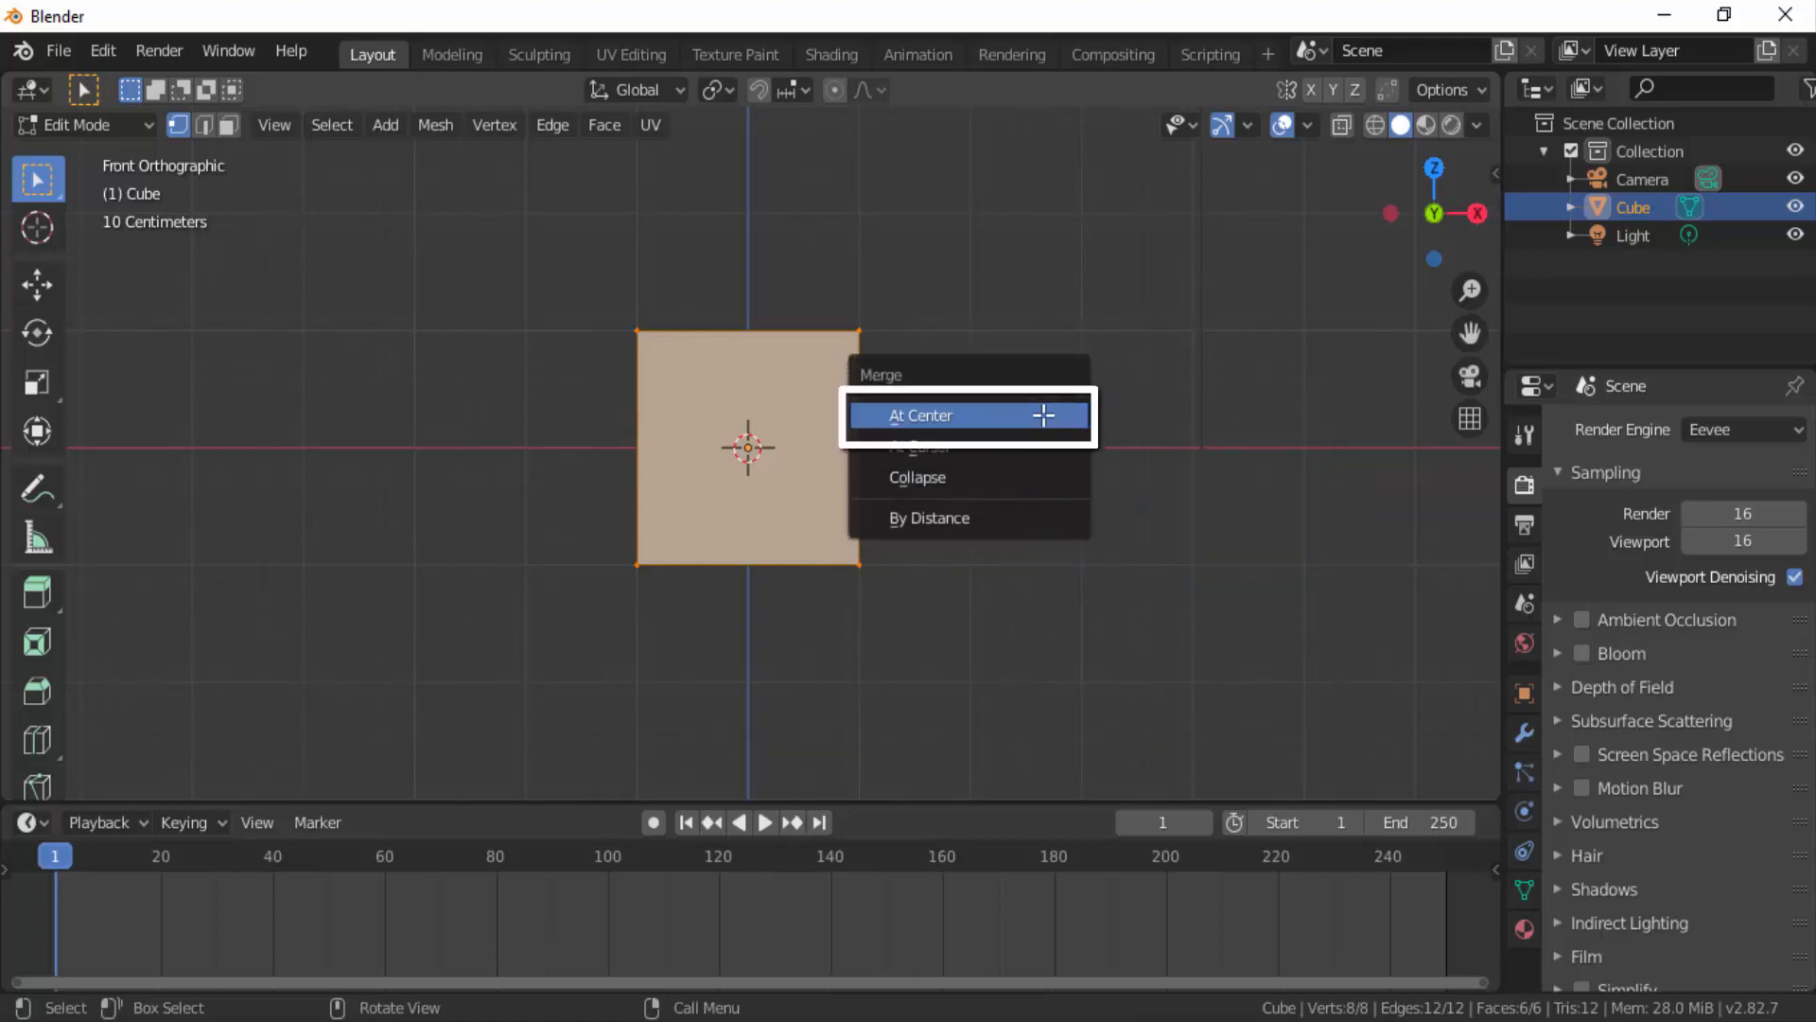
{"action": "left_click", "coordinate": [975, 422]}
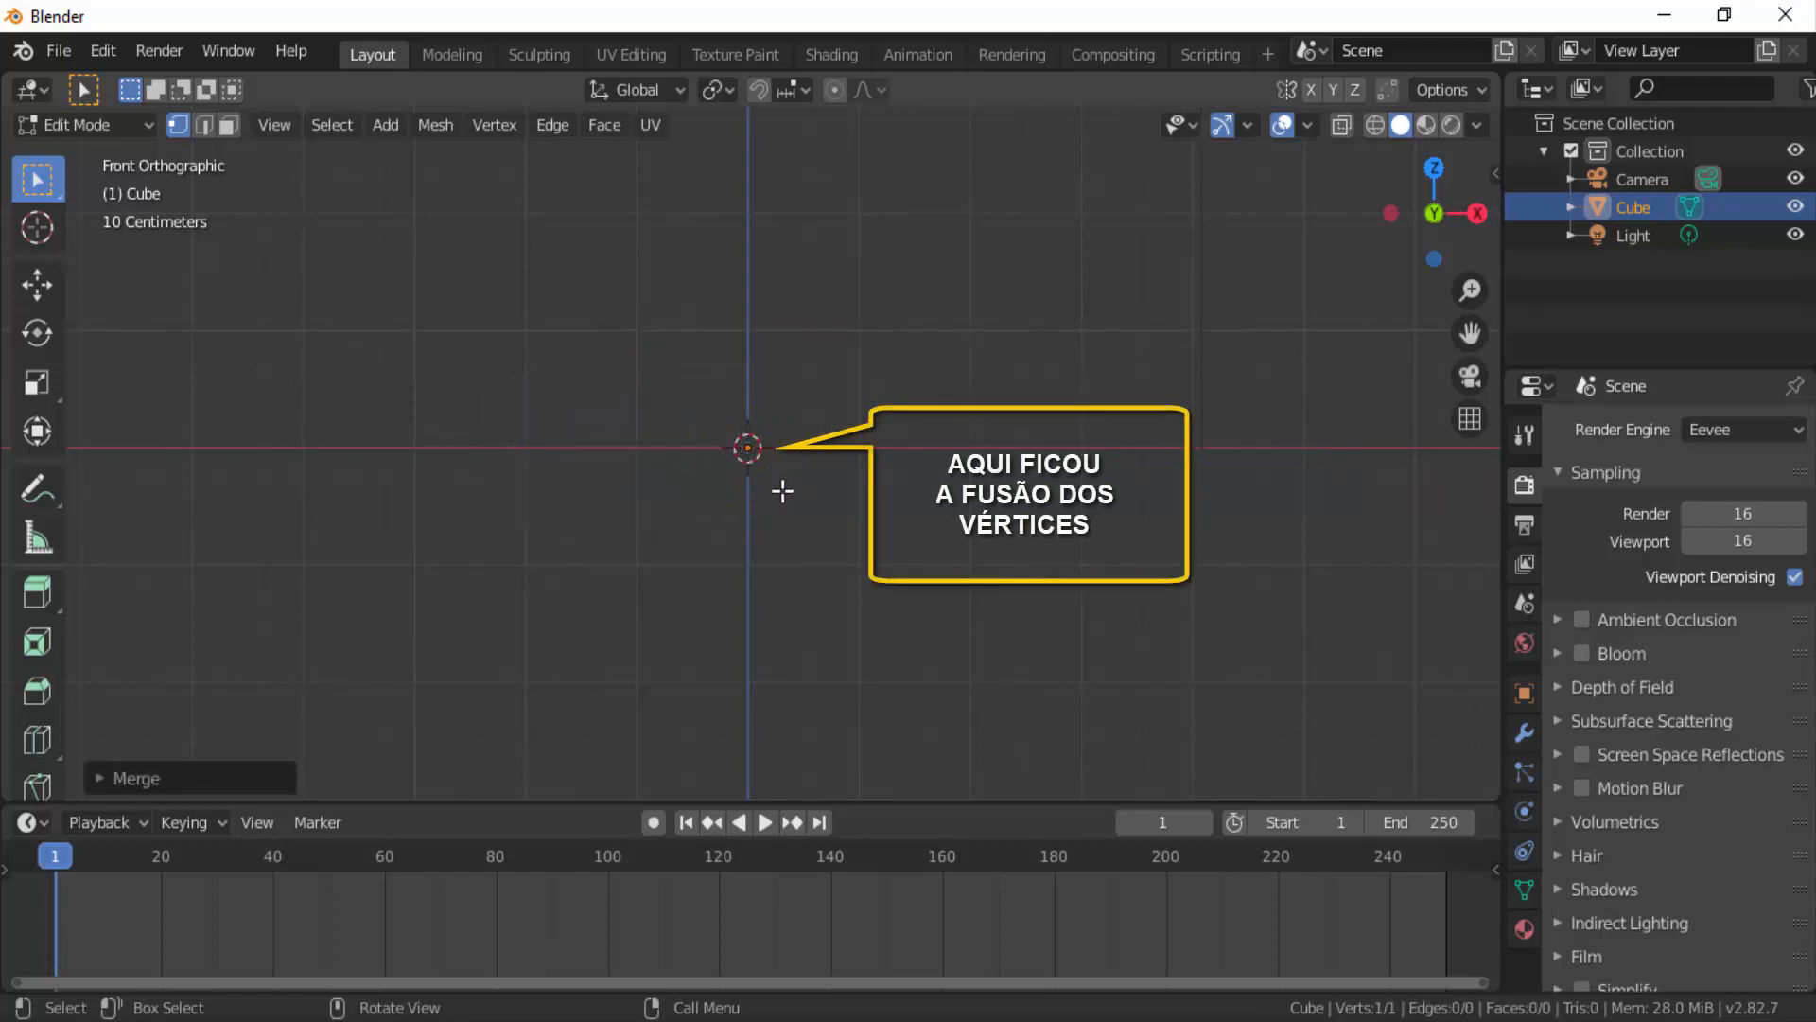
Extrude the merged vertex straight up the Z axis as a trunk and continue it into a three-segment branch toward positive X.
{"action": "left_click_drag", "start_coordinate": [1470, 332], "coordinate": [1475, 493]}
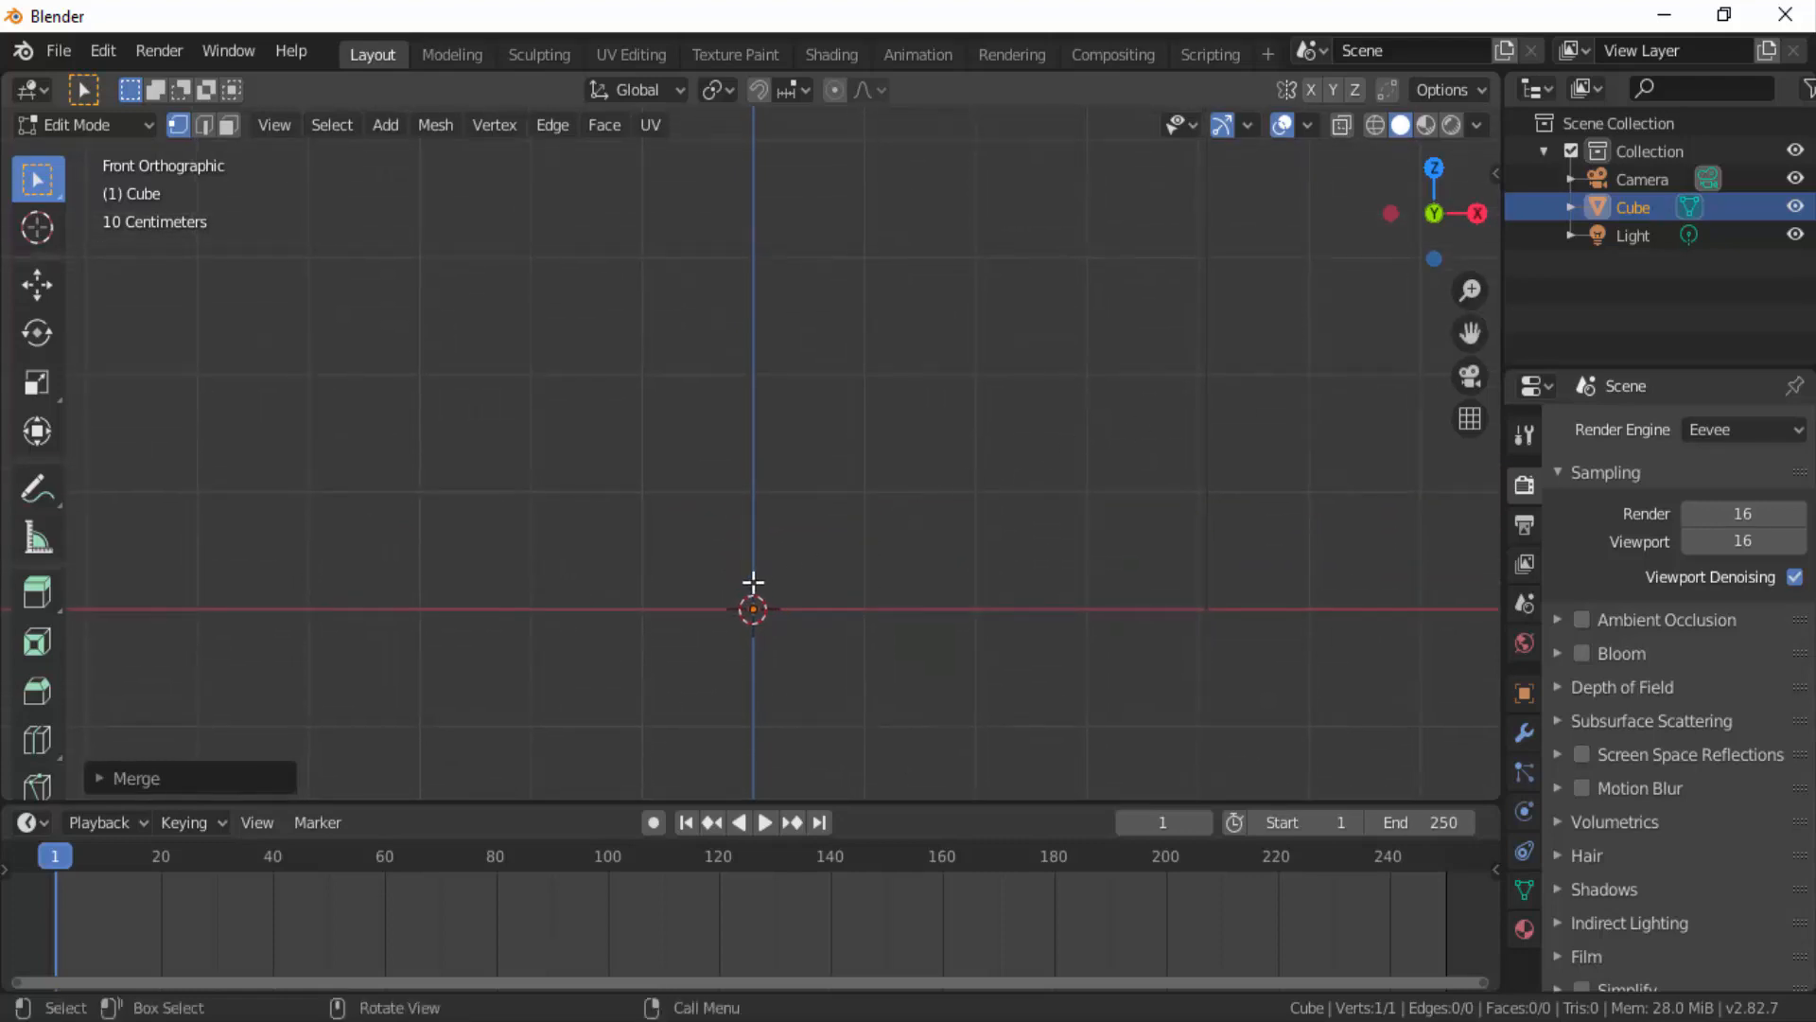
{"action": "right_click", "coordinate": [758, 490], "text": "ctrl"}
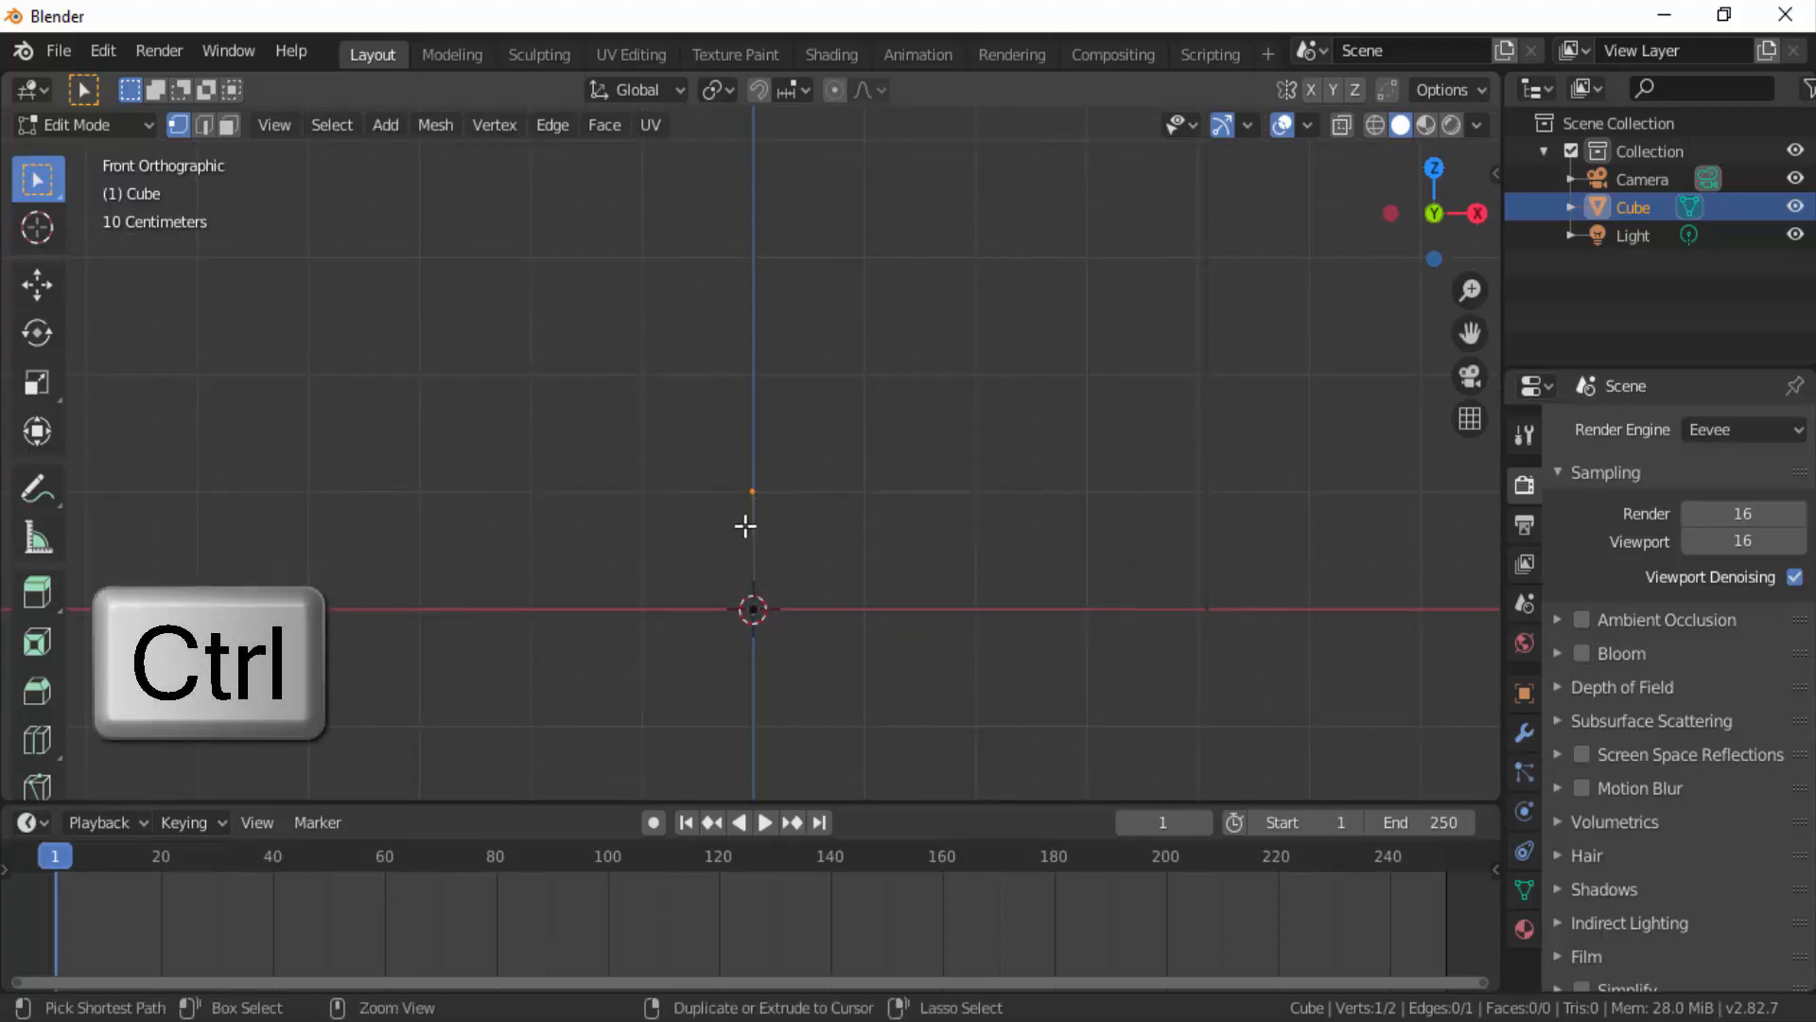
{"action": "right_click", "coordinate": [819, 450], "text": "ctrl"}
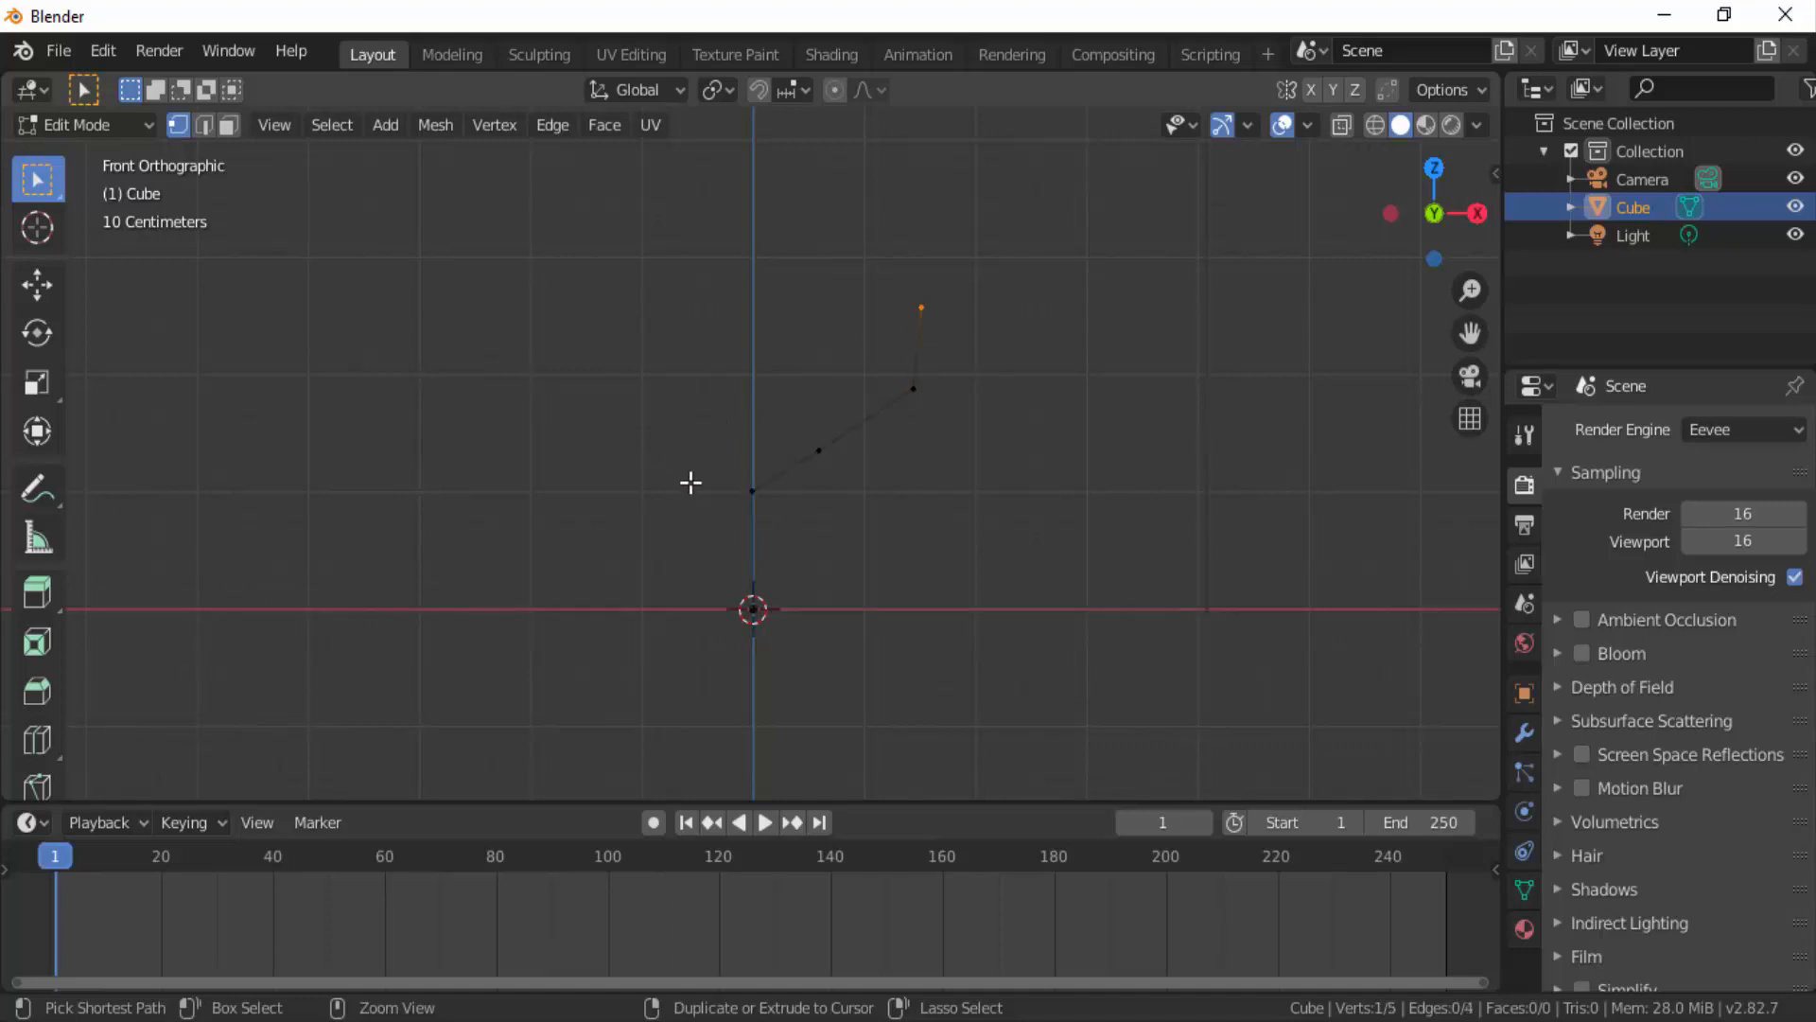
From the trunk's top vertex, extrude a four-segment branch toward negative X and a forked central branch going upward.
{"action": "left_click", "coordinate": [753, 484]}
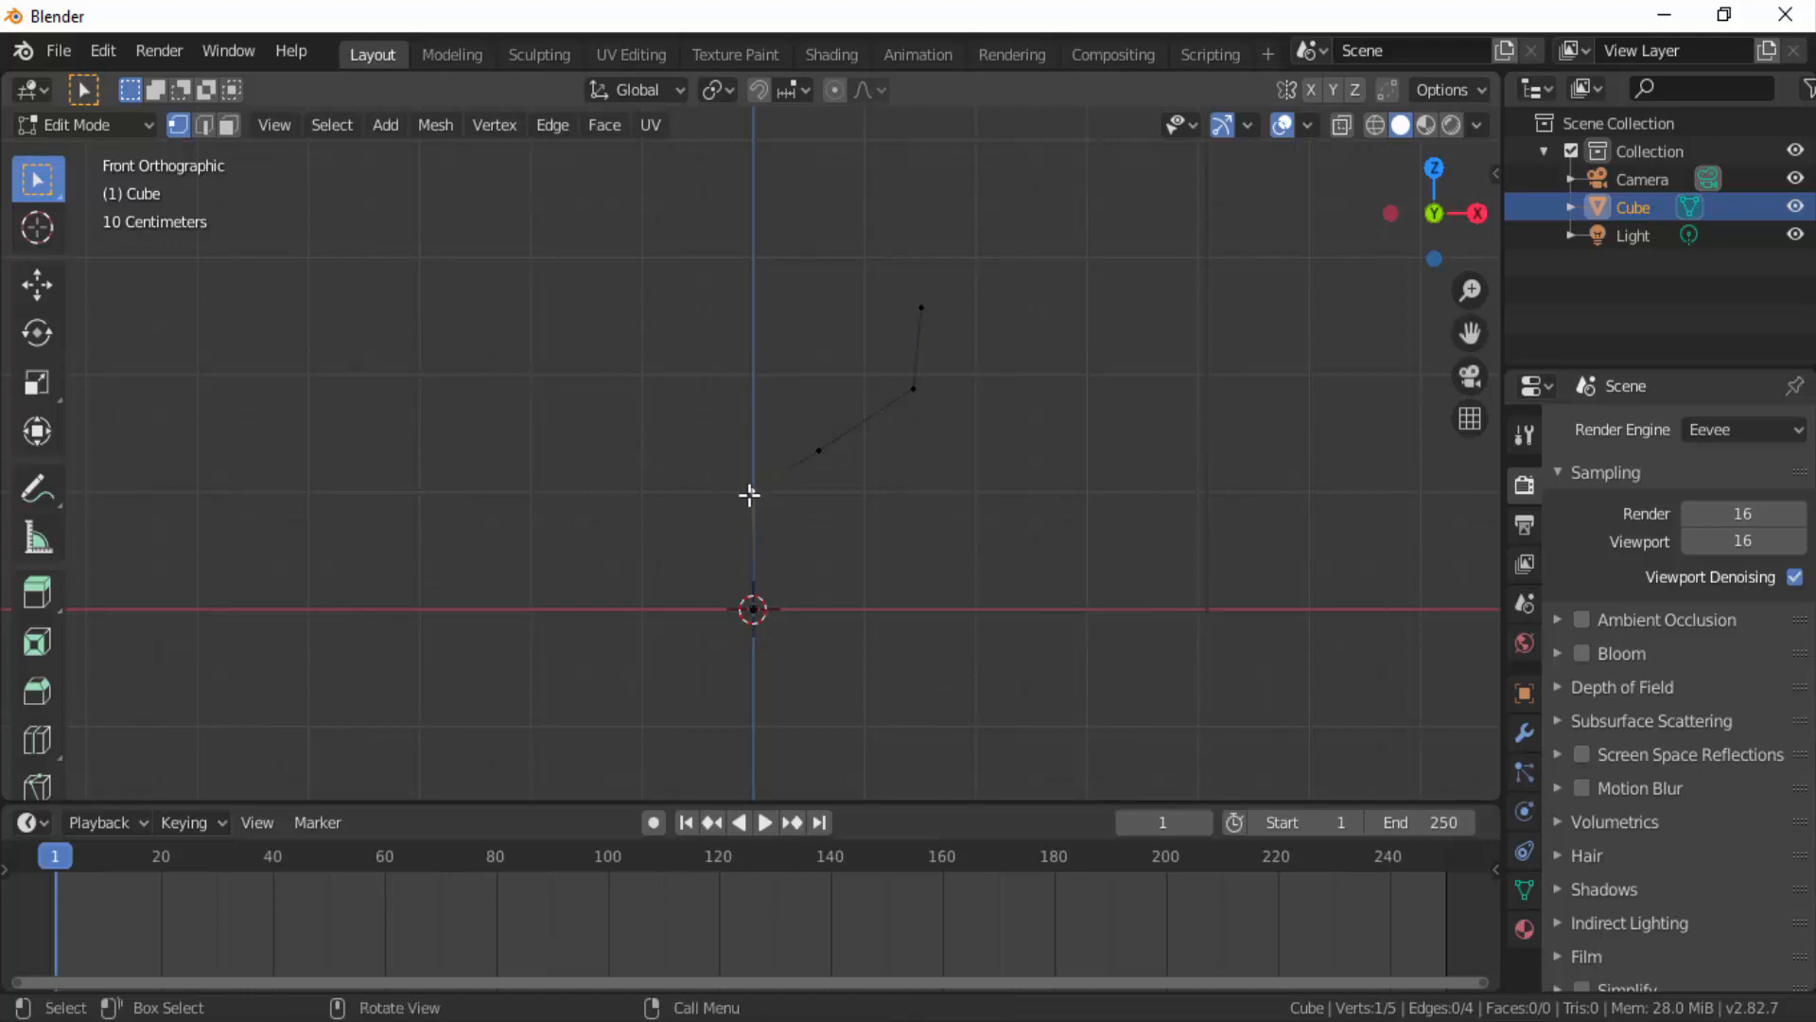
{"action": "right_click", "coordinate": [682, 476], "text": "ctrl"}
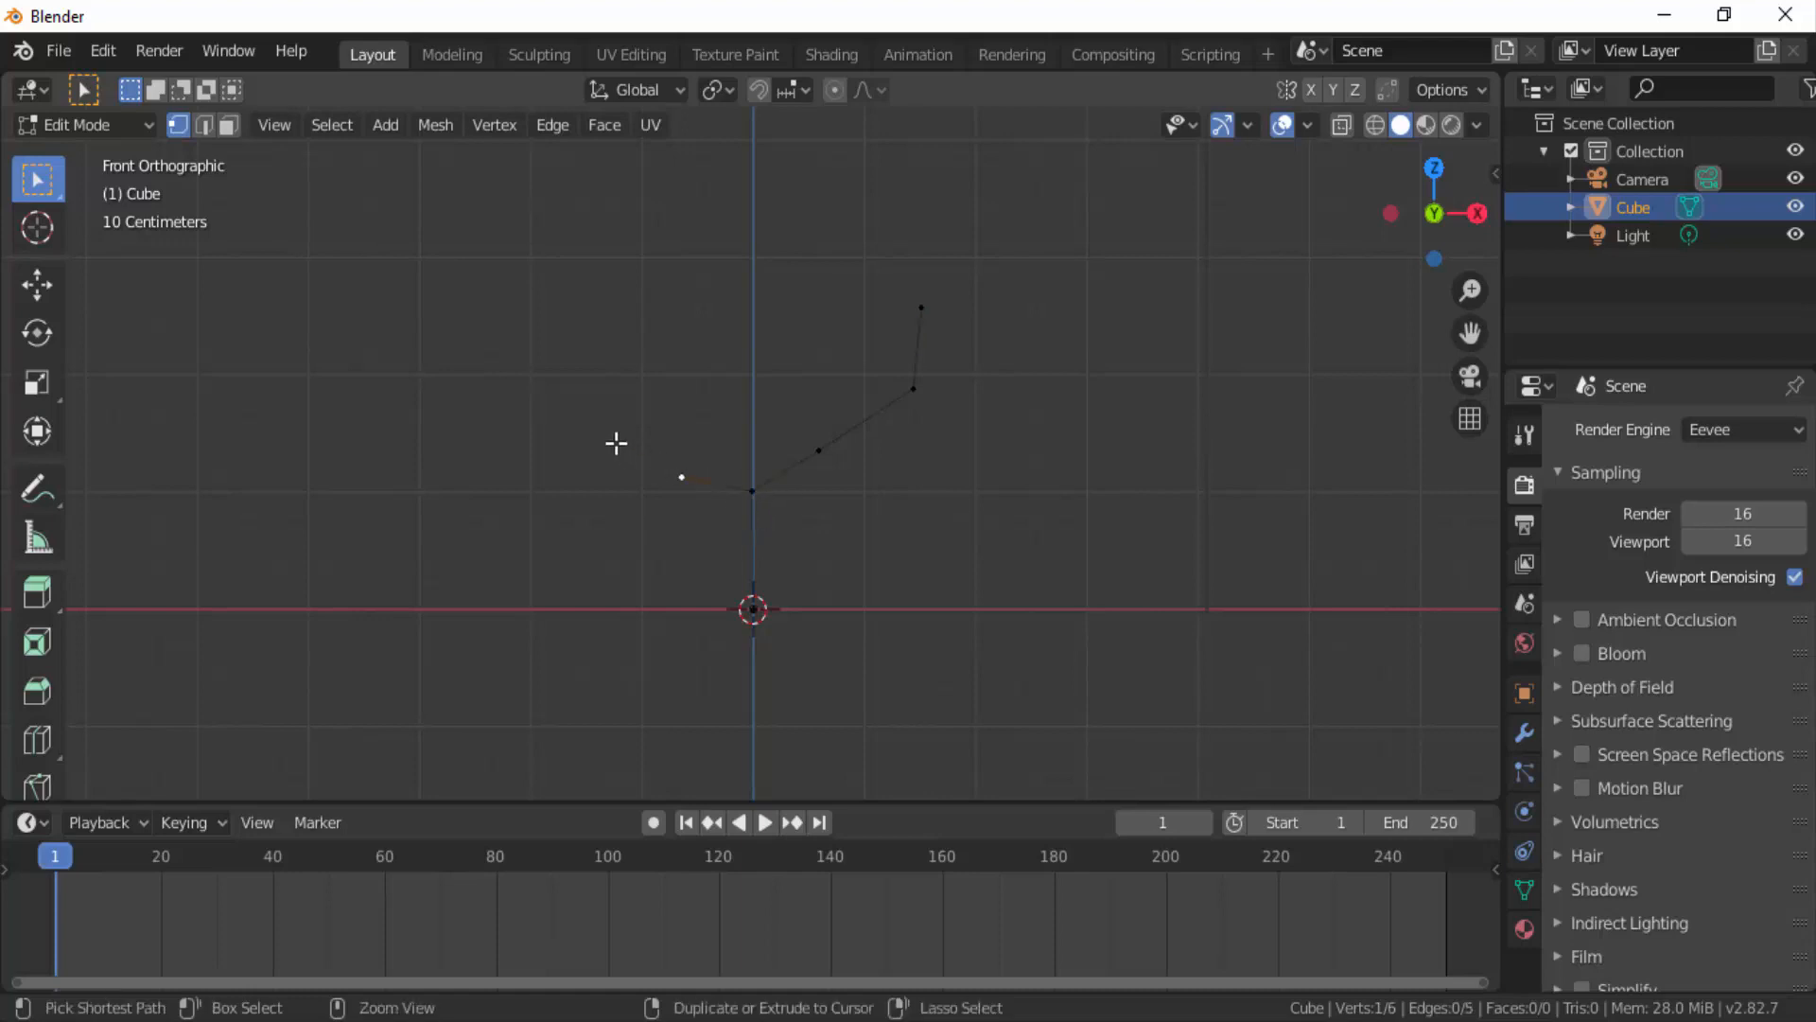
{"action": "right_click", "coordinate": [612, 355], "text": "ctrl"}
{"action": "right_click", "coordinate": [750, 399], "text": "ctrl"}
{"action": "right_click", "coordinate": [784, 325], "text": "ctrl"}
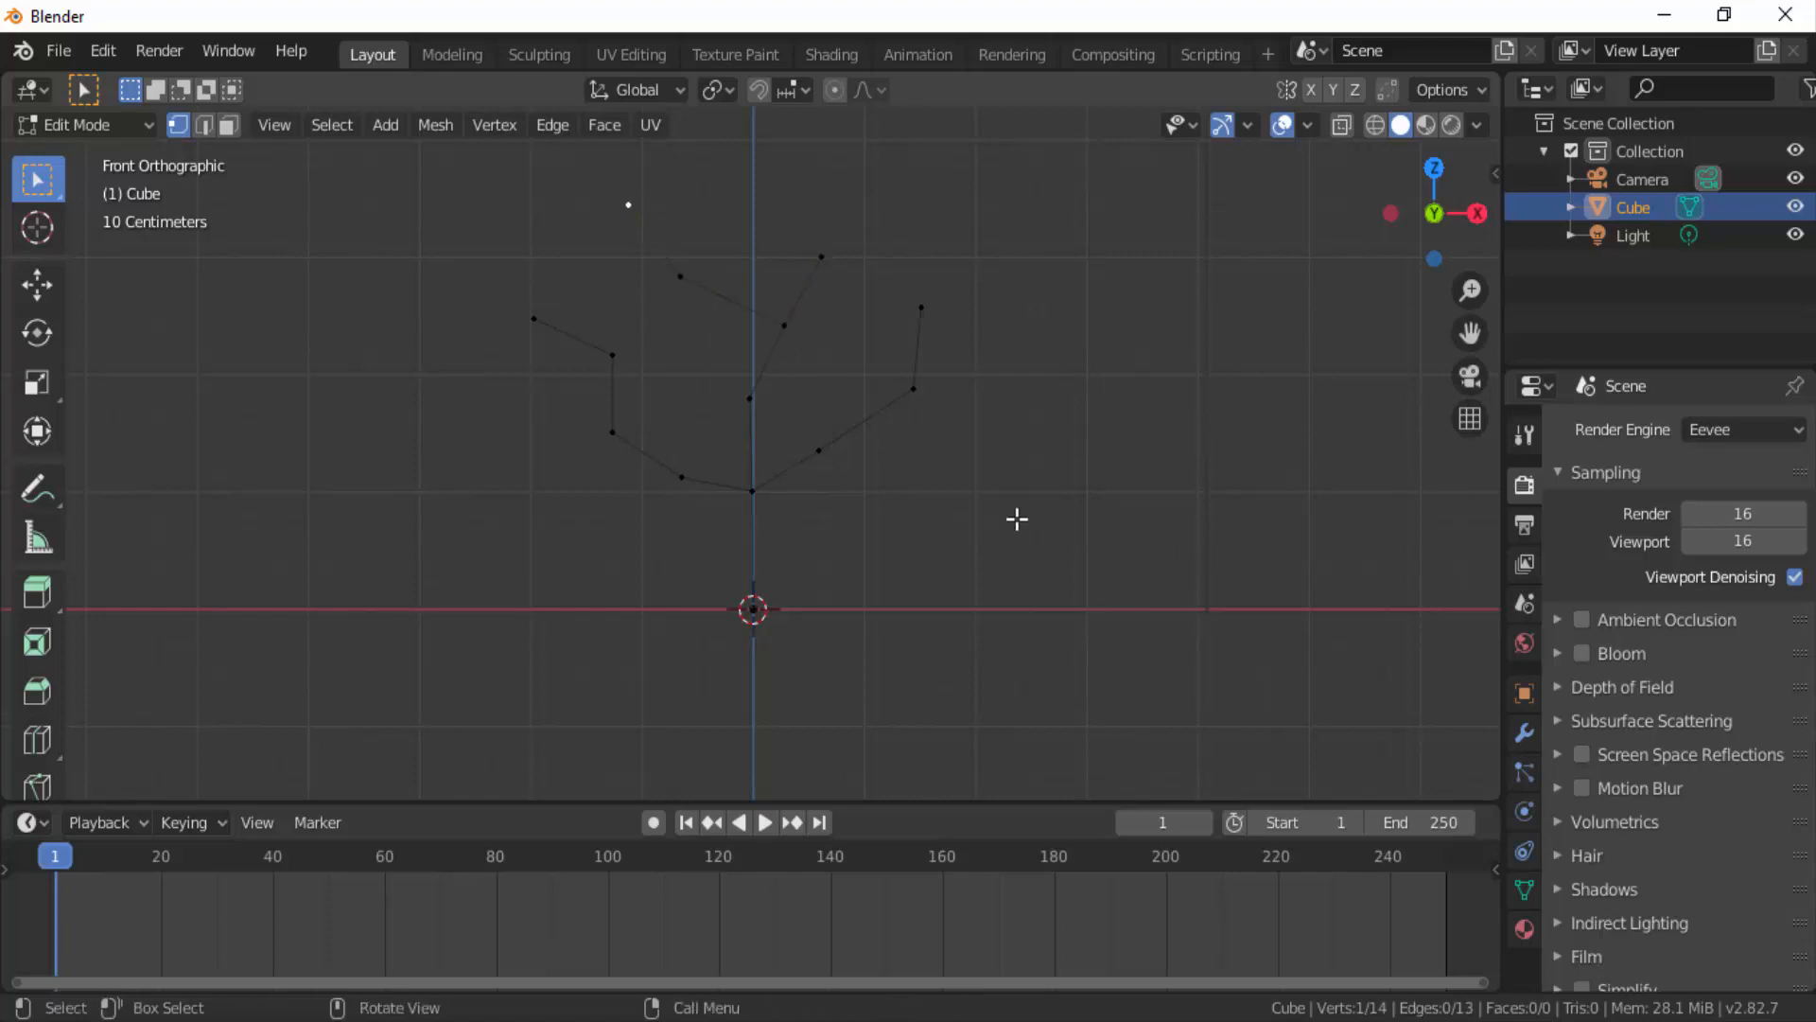
Extrude a three-segment branch toward positive Y from the vertex at the base of the forked central branch.
{"action": "left_click_drag", "start_coordinate": [1393, 232], "coordinate": [1321, 282]}
{"action": "key", "text": "a"}
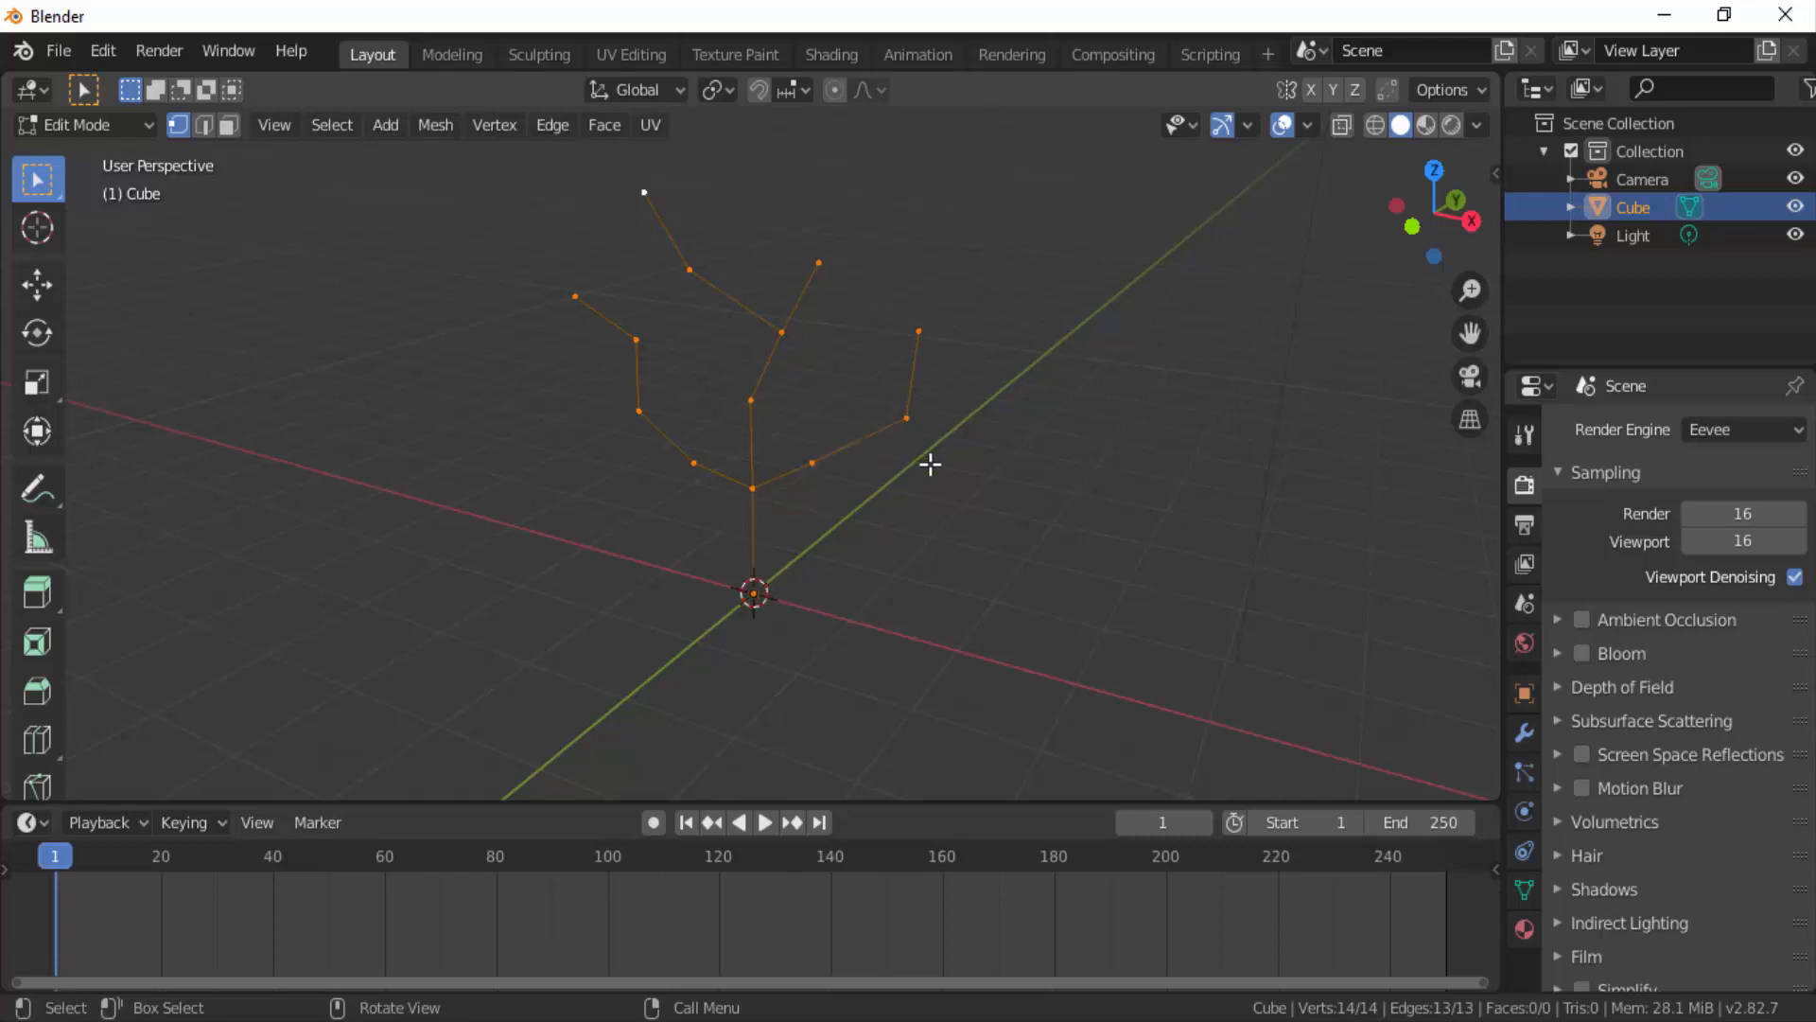
{"action": "left_click_drag", "start_coordinate": [1412, 242], "coordinate": [1457, 244]}
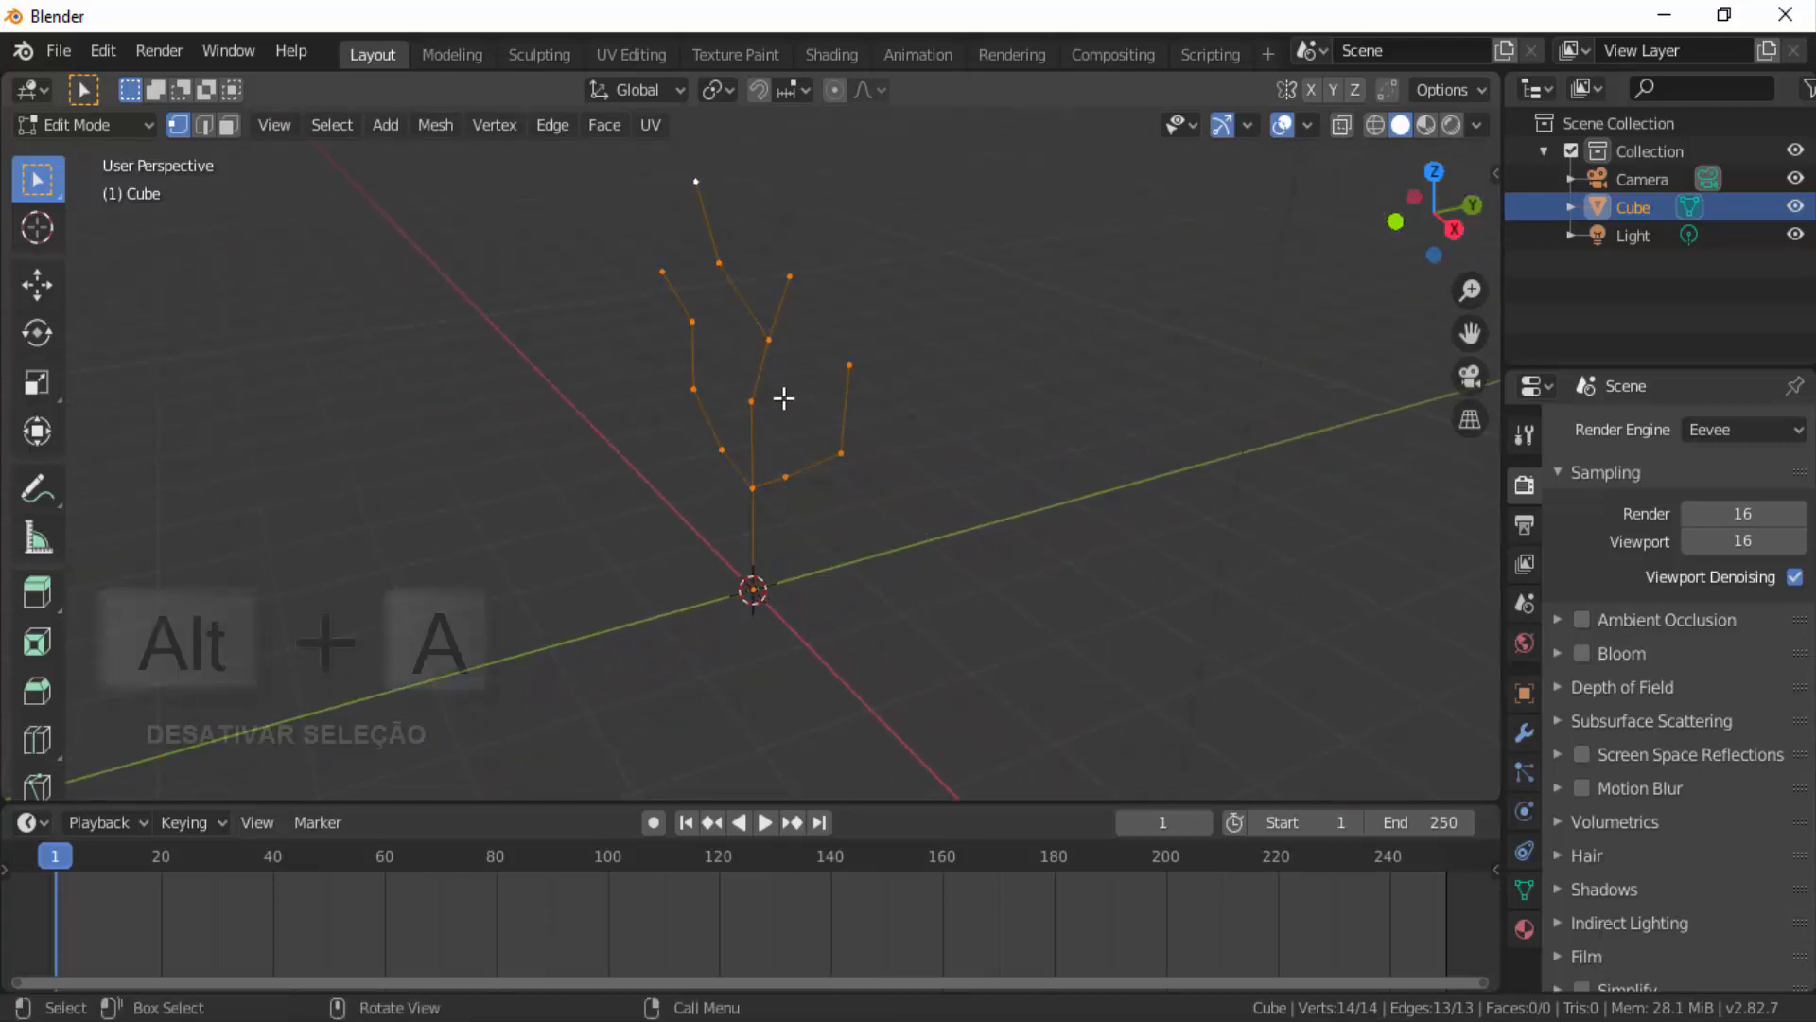
{"action": "key", "text": "alt+a"}
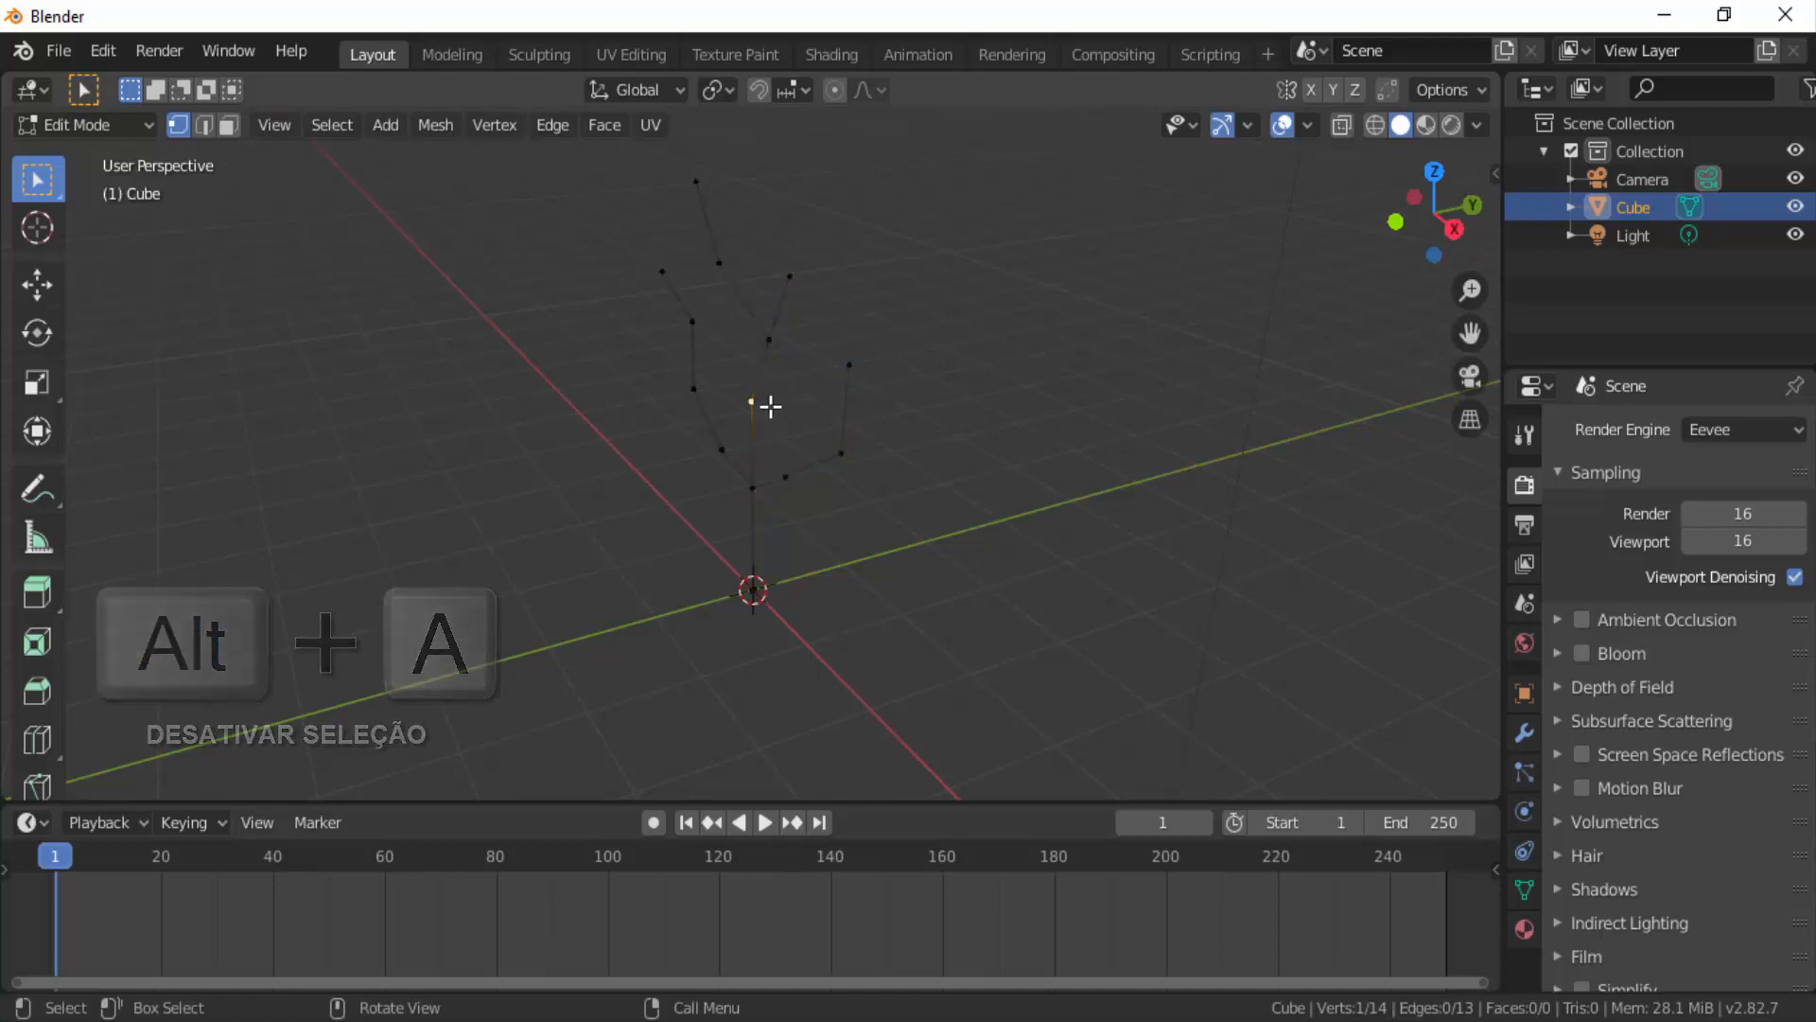
{"action": "left_click", "coordinate": [766, 405]}
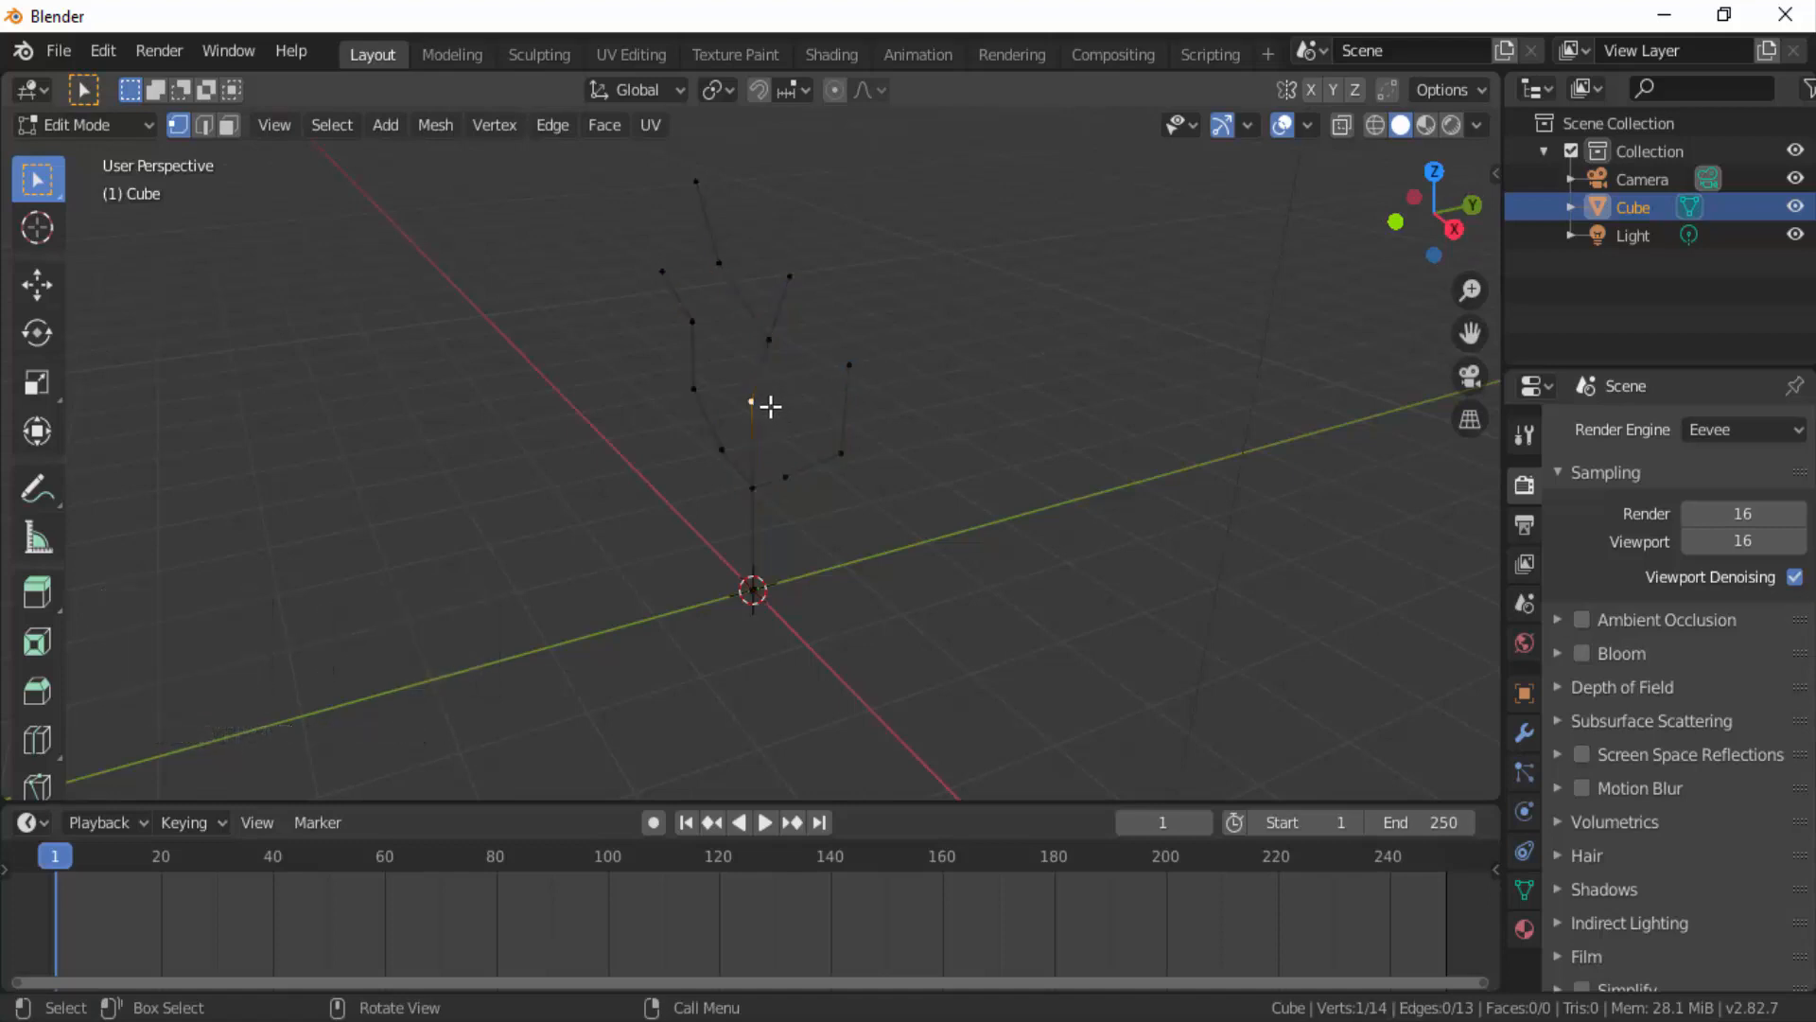
{"action": "right_click", "coordinate": [859, 288], "text": "ctrl"}
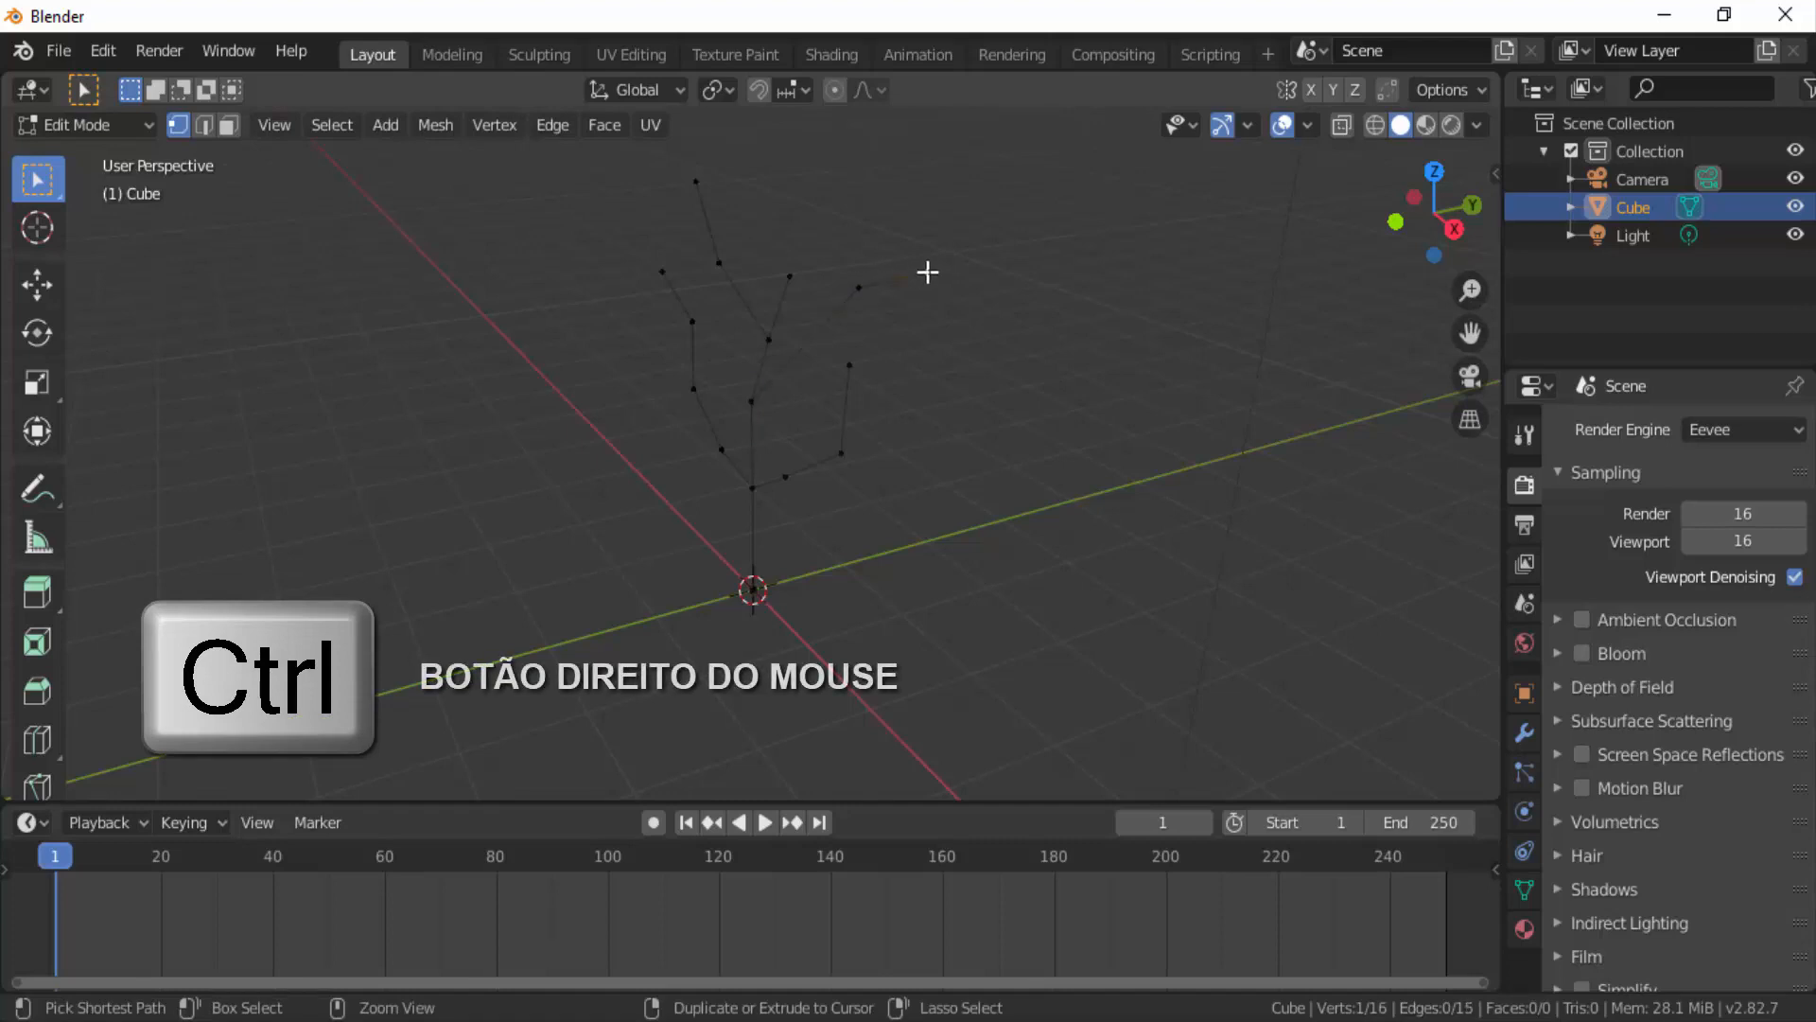
{"action": "right_click", "coordinate": [1010, 273], "text": "ctrl"}
Extrude an opposite three-segment branch toward negative Y from the same vertex at the base of the central fork.
{"action": "left_click_drag", "start_coordinate": [1409, 229], "coordinate": [1295, 216]}
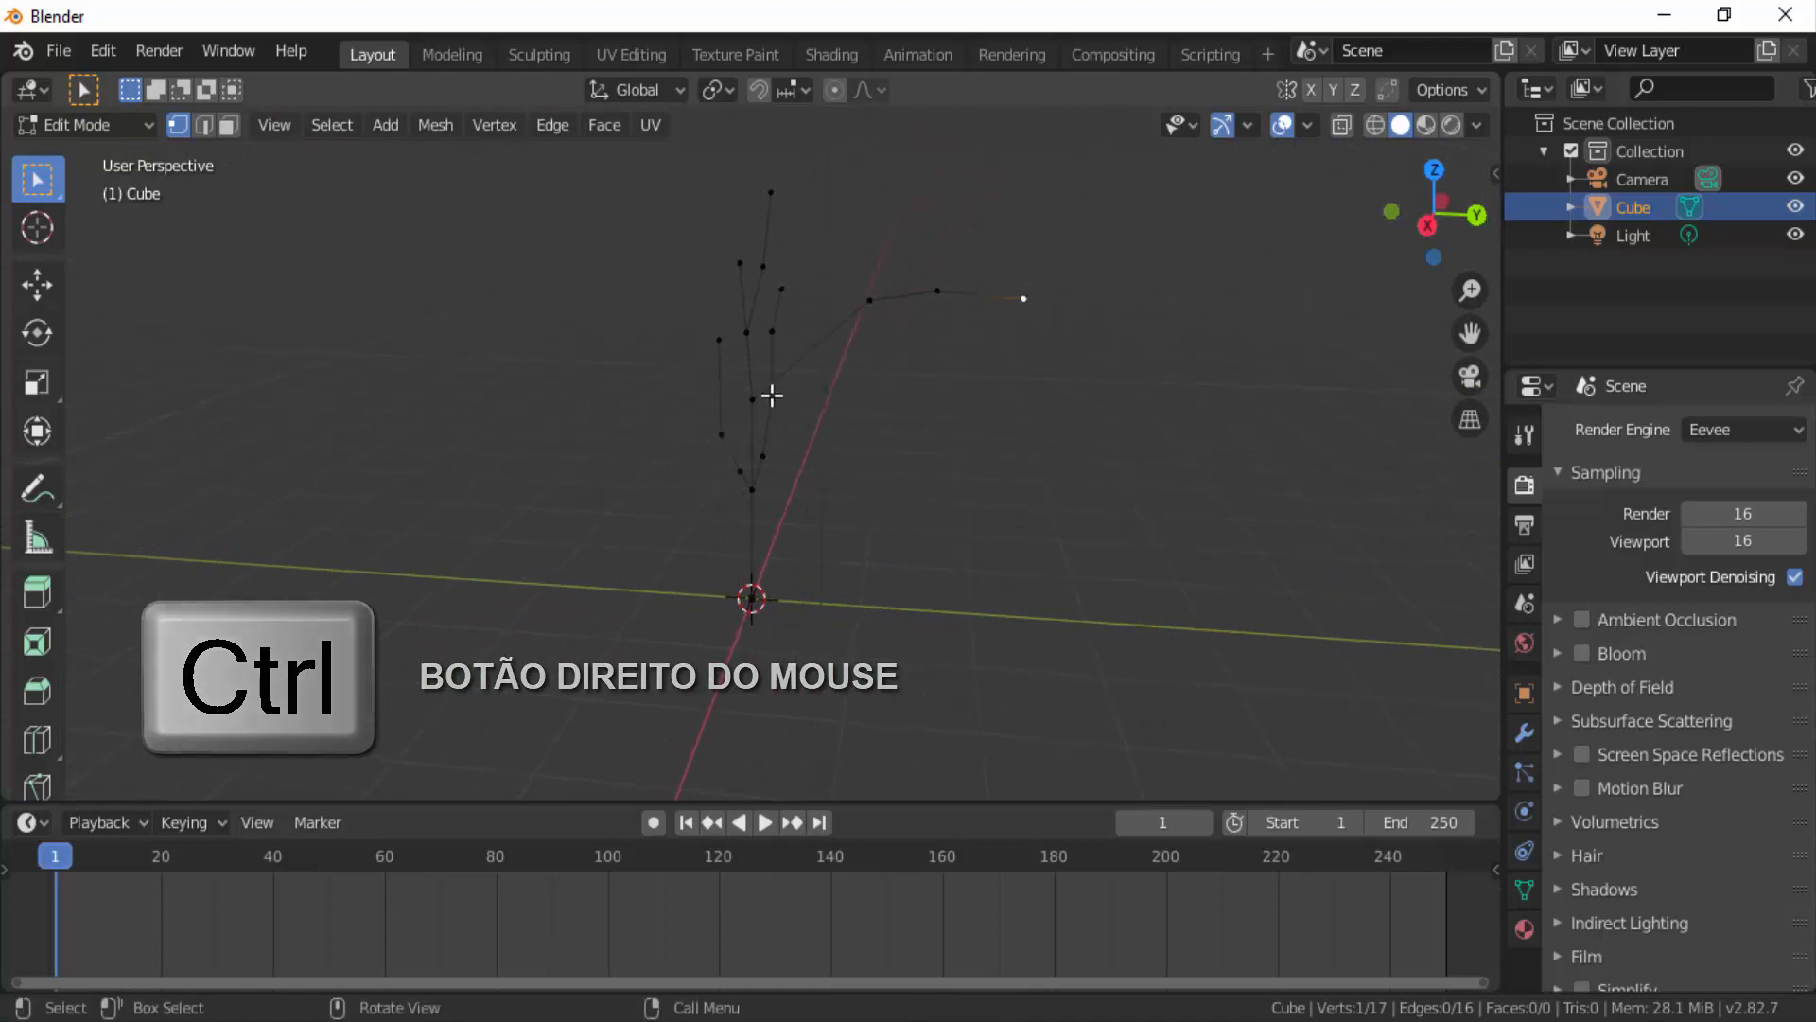
{"action": "left_click", "coordinate": [750, 400]}
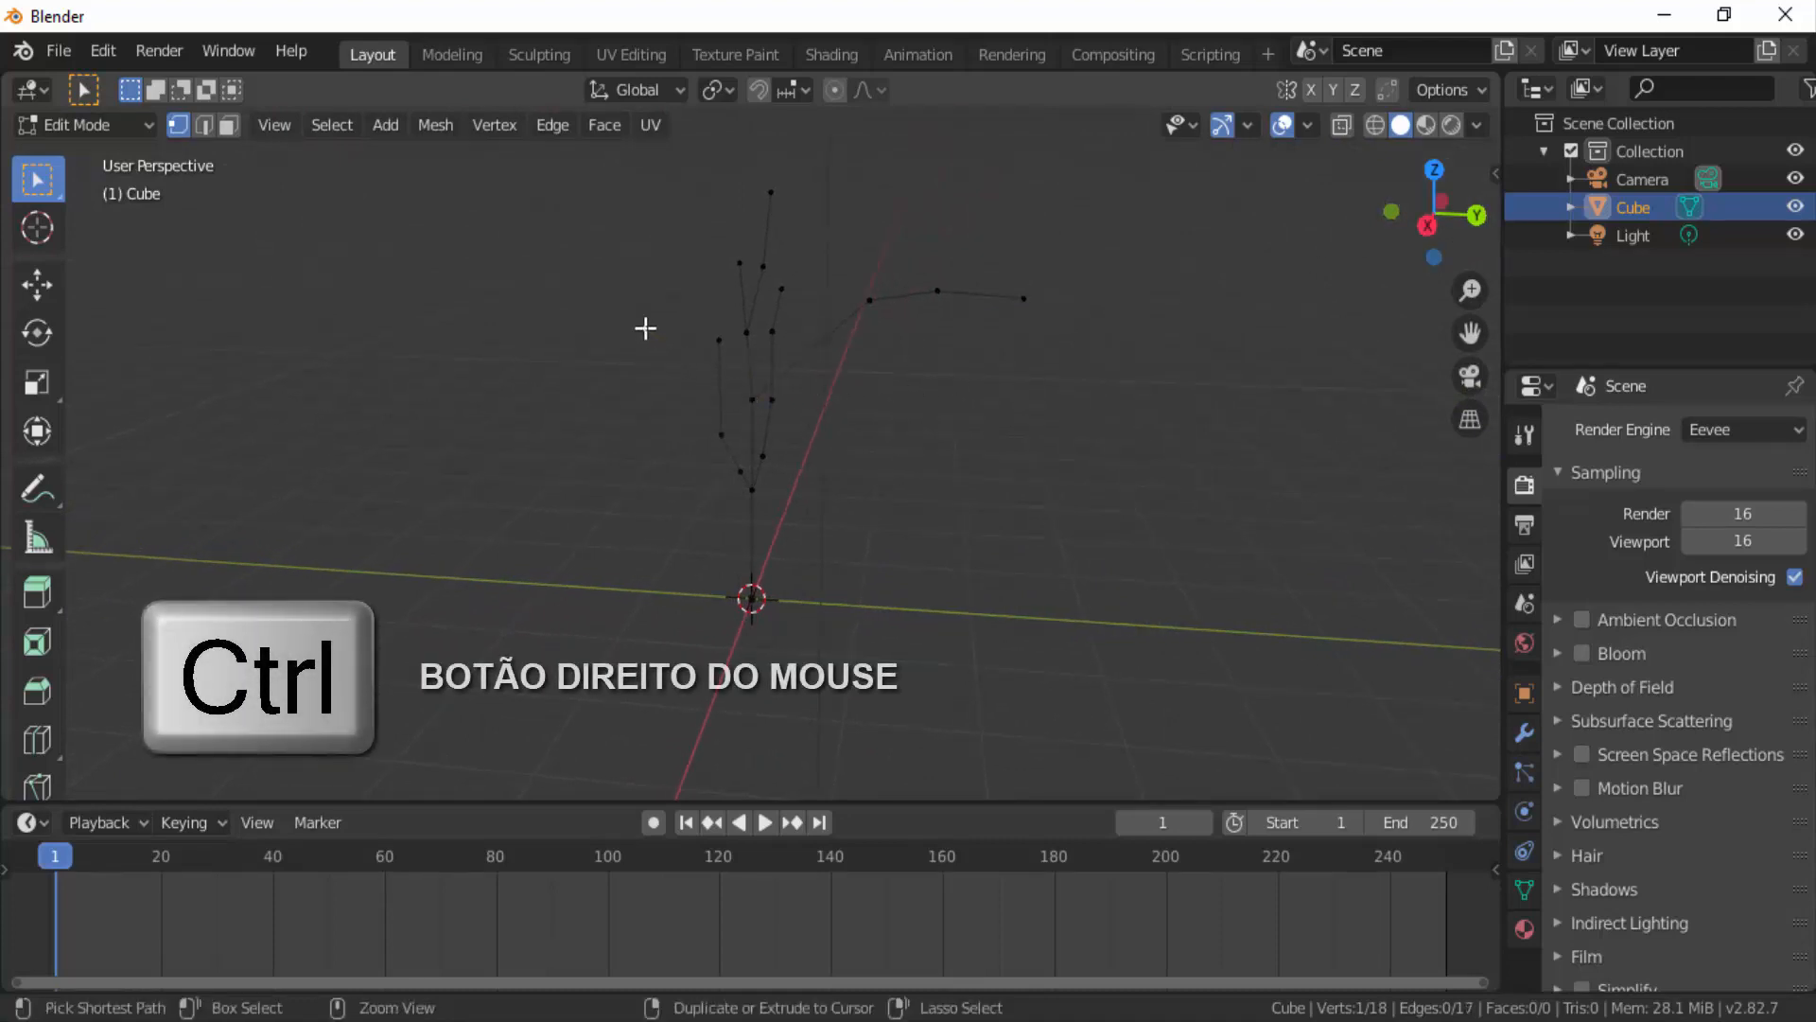
{"action": "right_click", "coordinate": [546, 313], "text": "ctrl"}
{"action": "right_click", "coordinate": [500, 322], "text": "ctrl"}
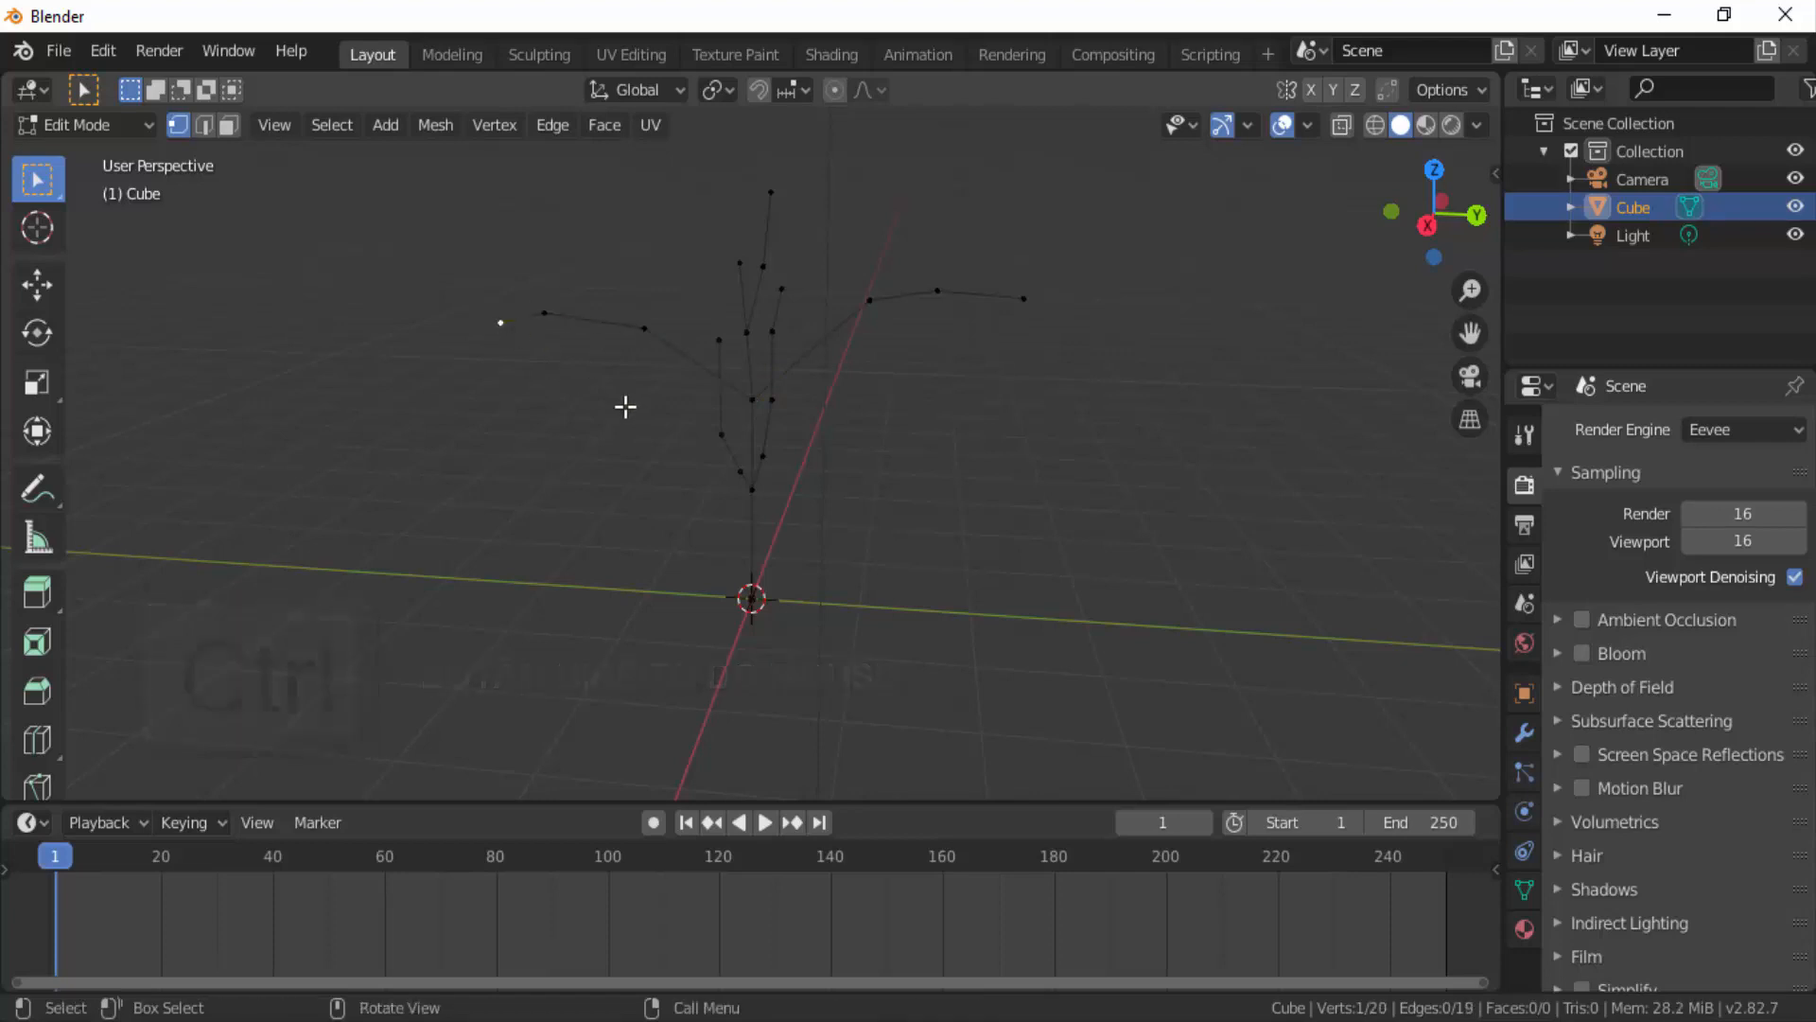
Extrude a two-segment side branch from the elbow vertex of the lower branch on the positive X side.
{"action": "left_click_drag", "start_coordinate": [1429, 212], "coordinate": [1202, 333]}
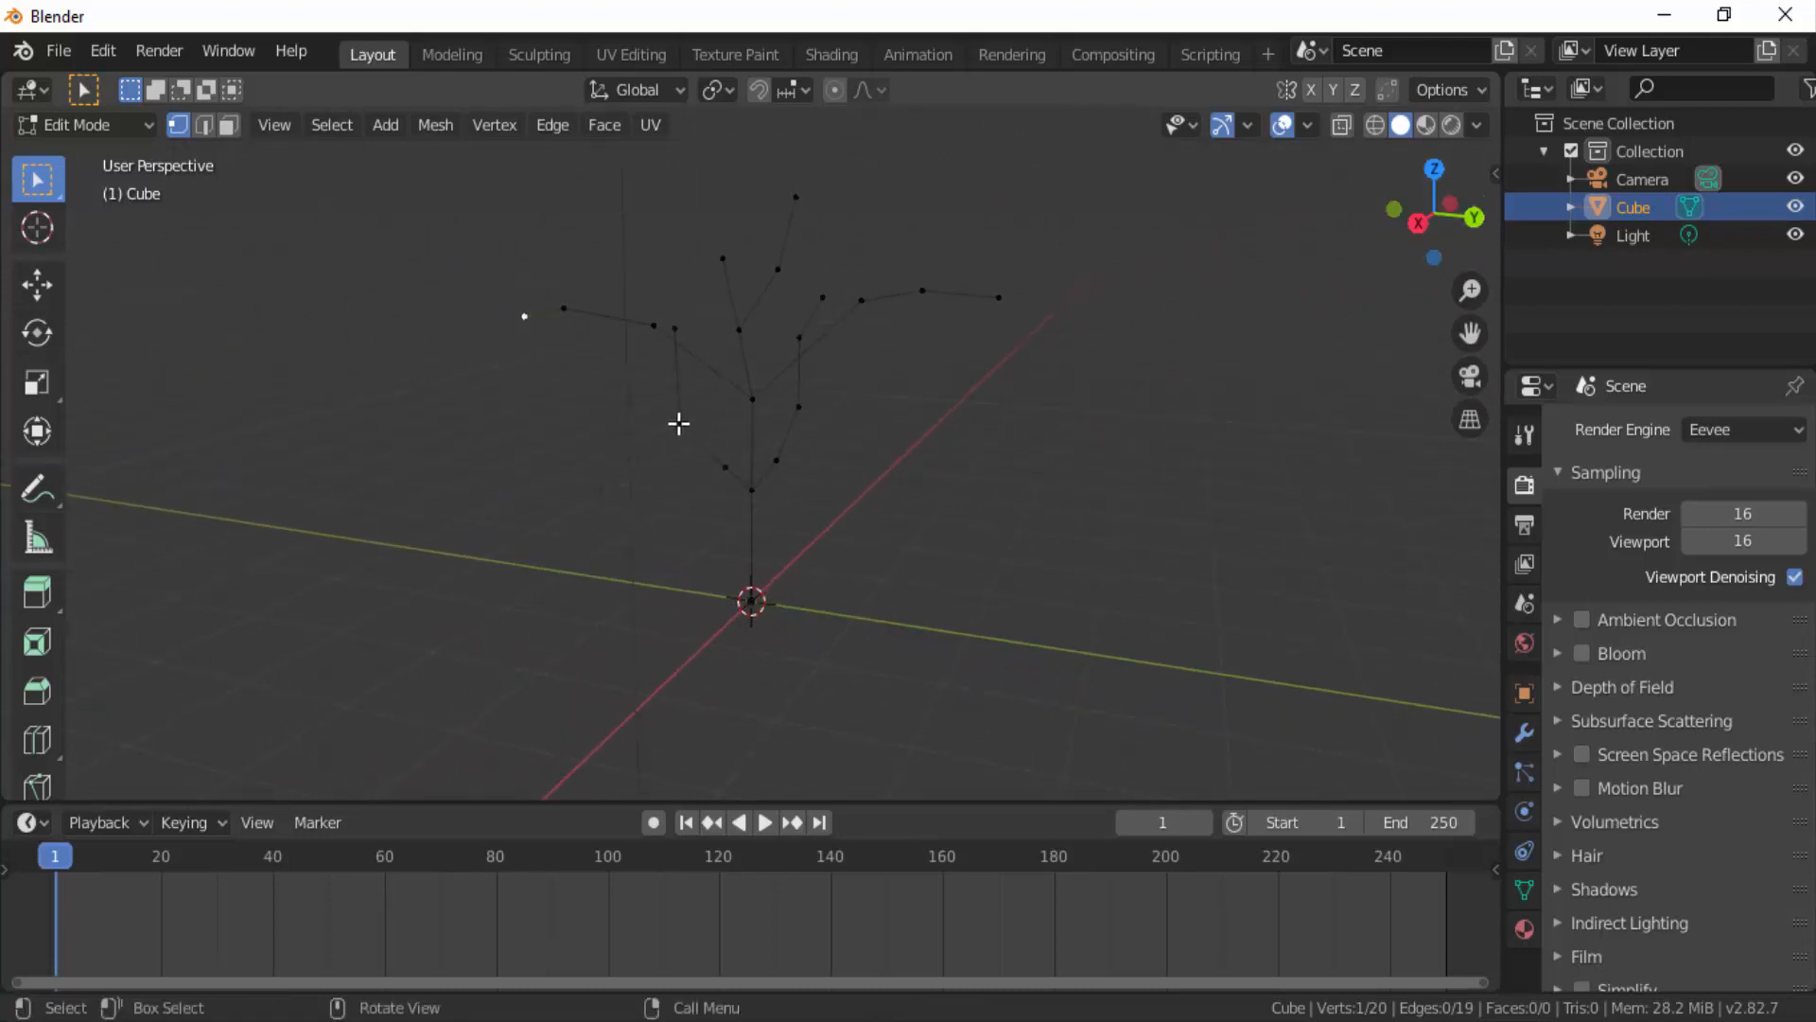
{"action": "right_click", "coordinate": [582, 432], "text": "ctrl"}
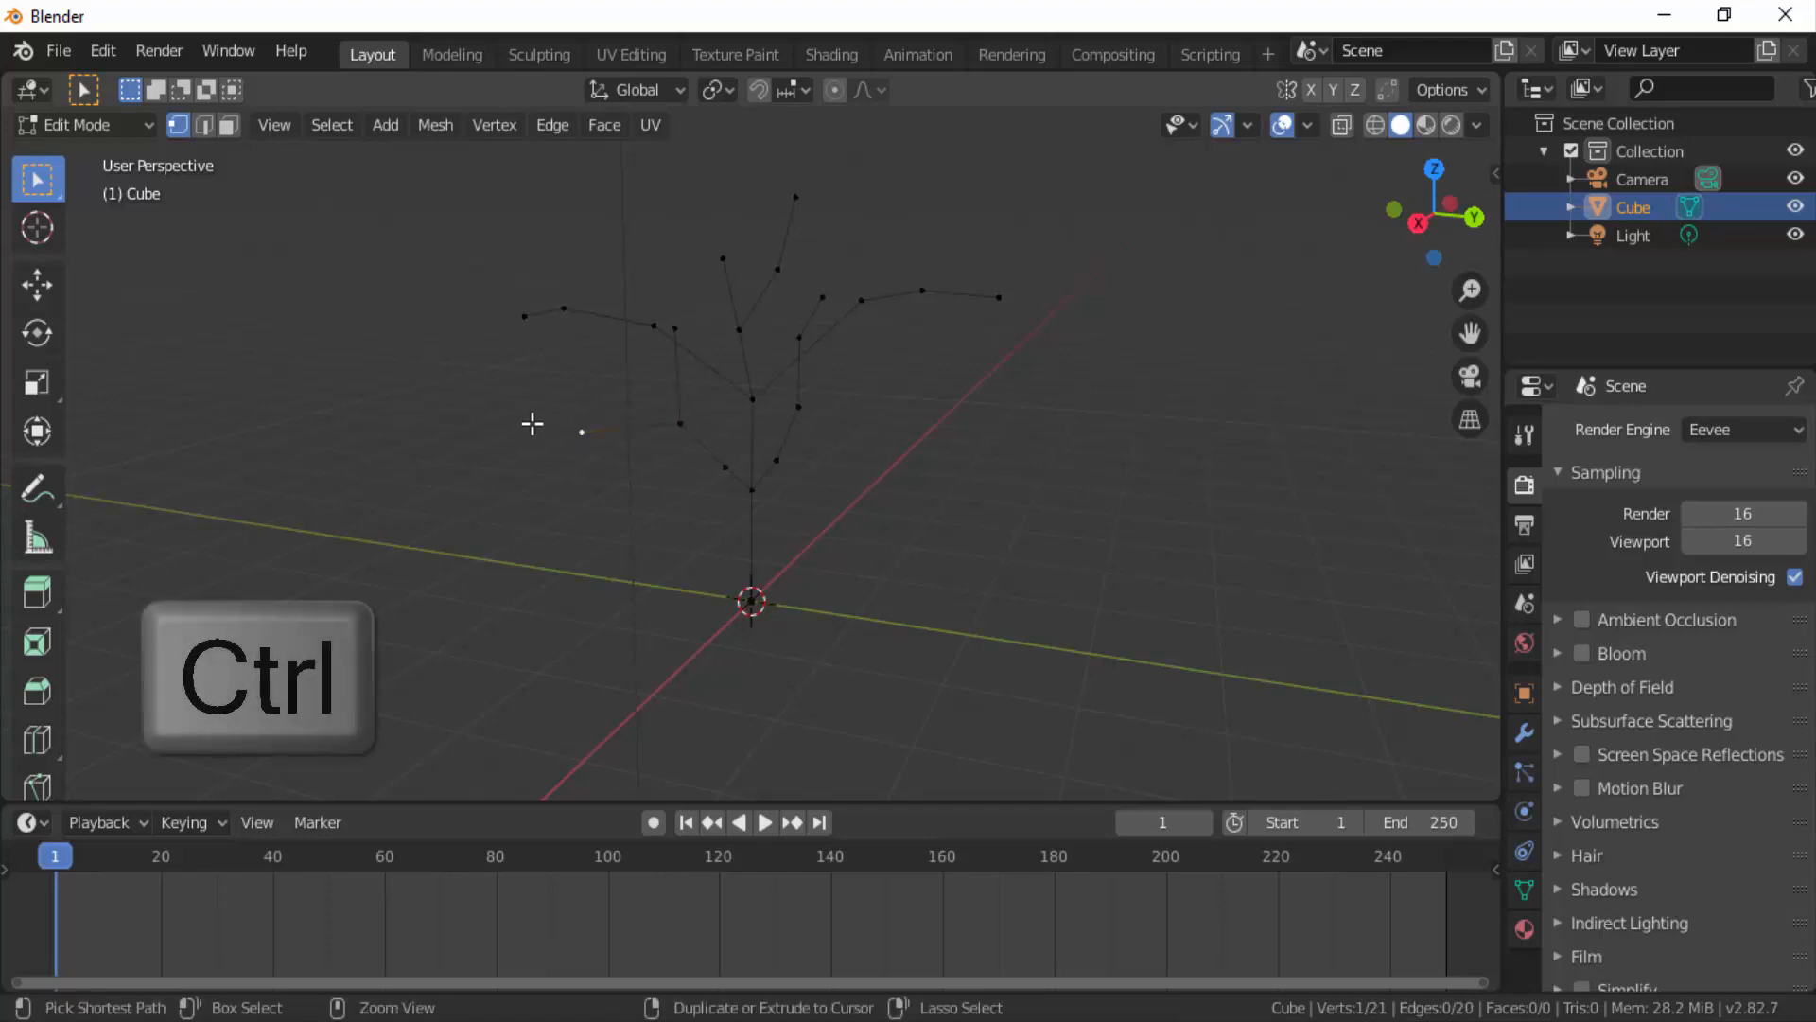
{"action": "right_click", "coordinate": [511, 405], "text": "ctrl"}
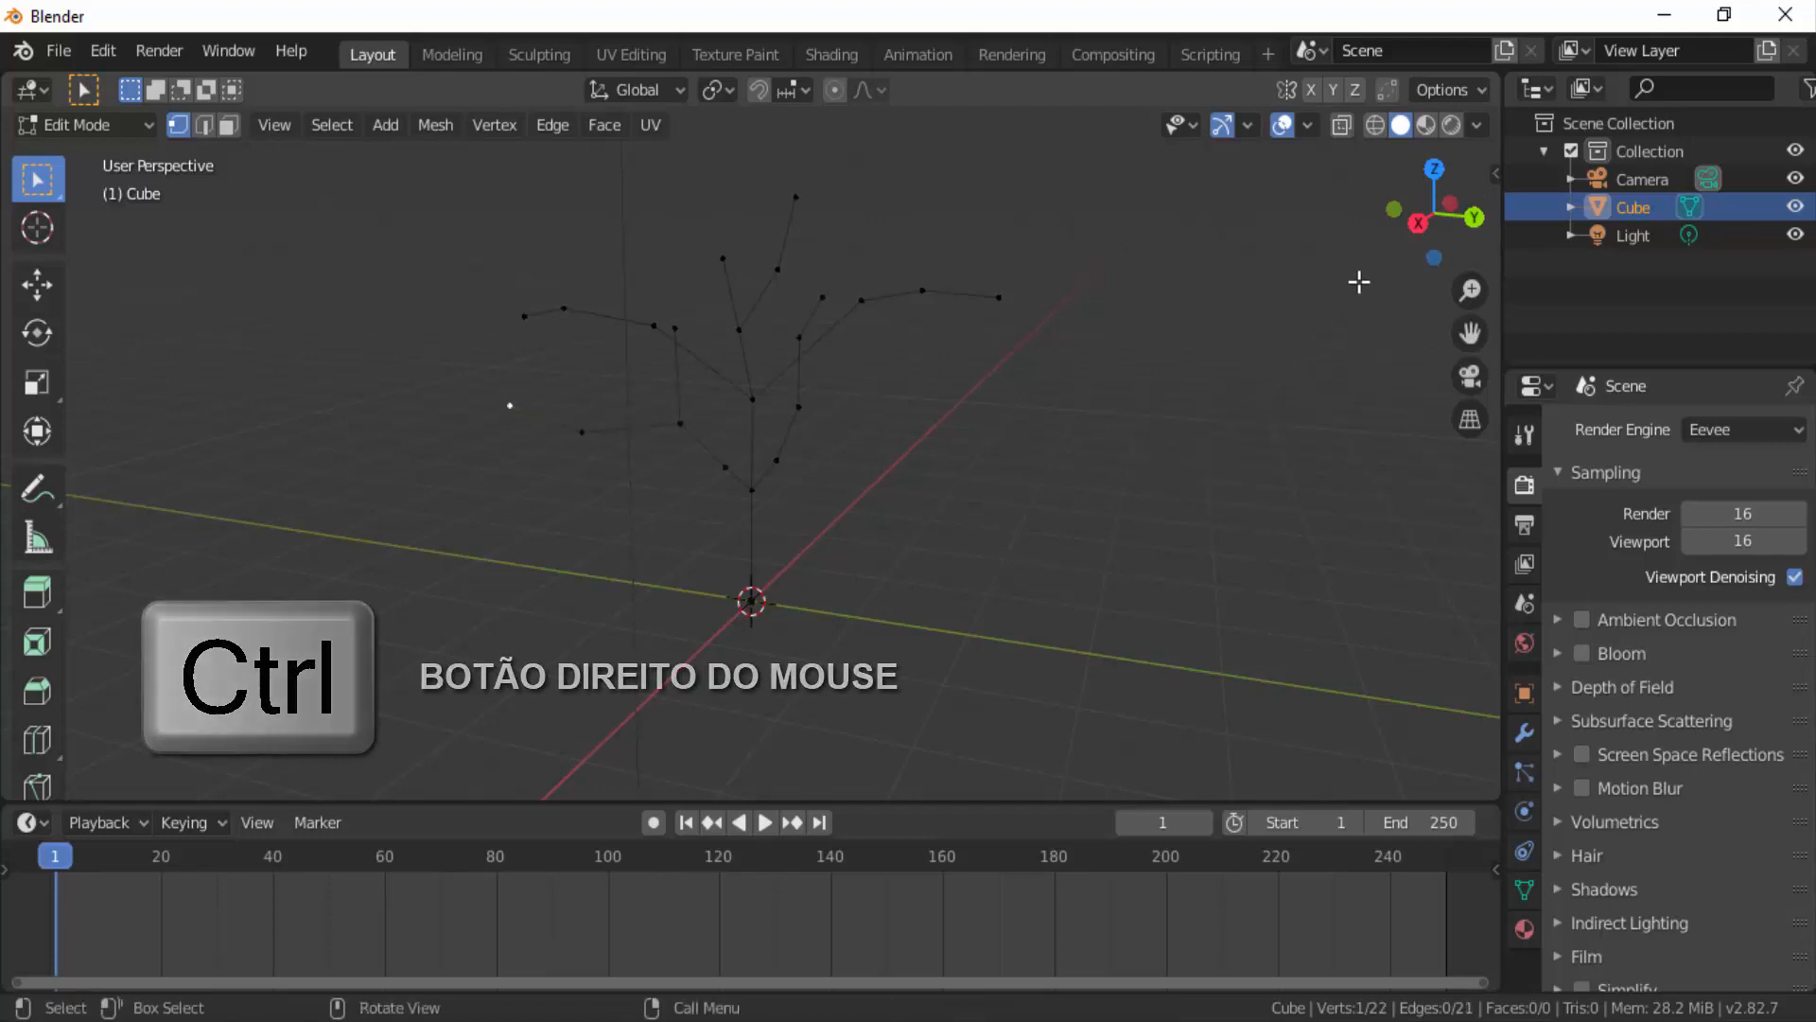
Select the whole branch skeleton and add a Skin modifier to it.
{"action": "mouse_move", "coordinate": [1430, 204]}
{"action": "left_mouse_down"}
{"action": "mouse_move", "coordinate": [1395, 208]}
{"action": "mouse_move", "coordinate": [1429, 199]}
{"action": "left_mouse_up"}
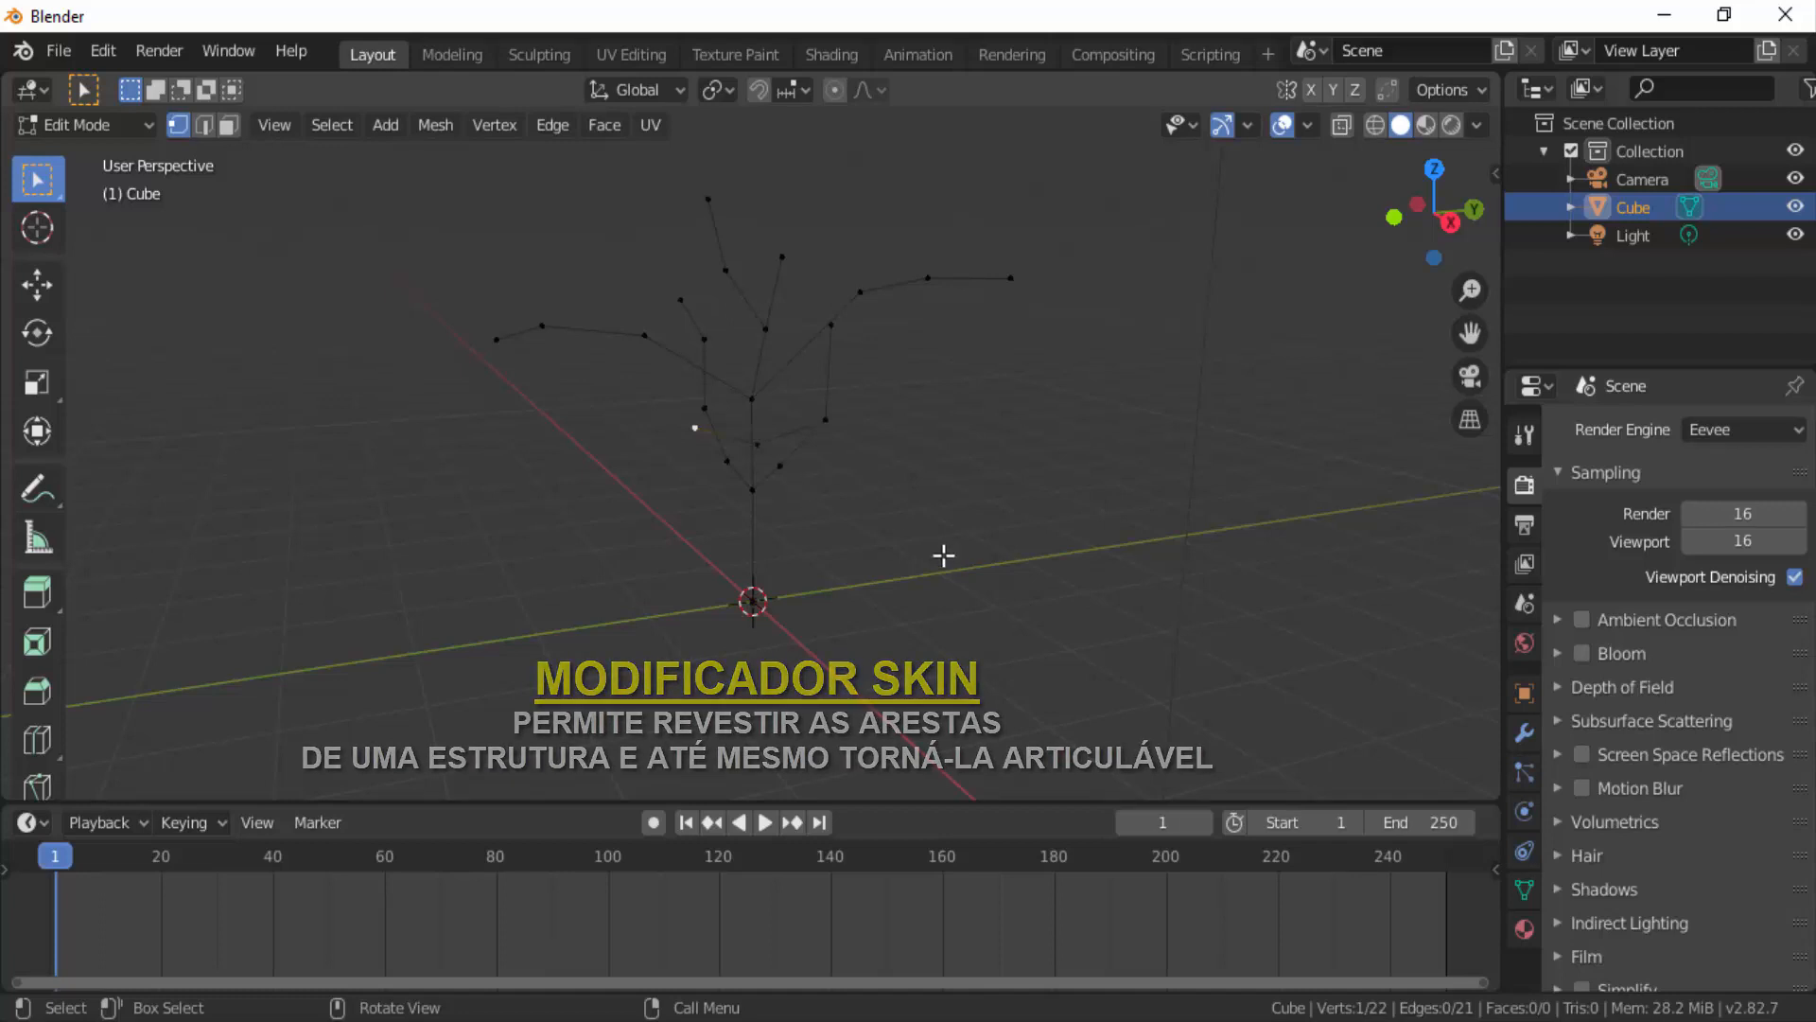
{"action": "key", "text": "a"}
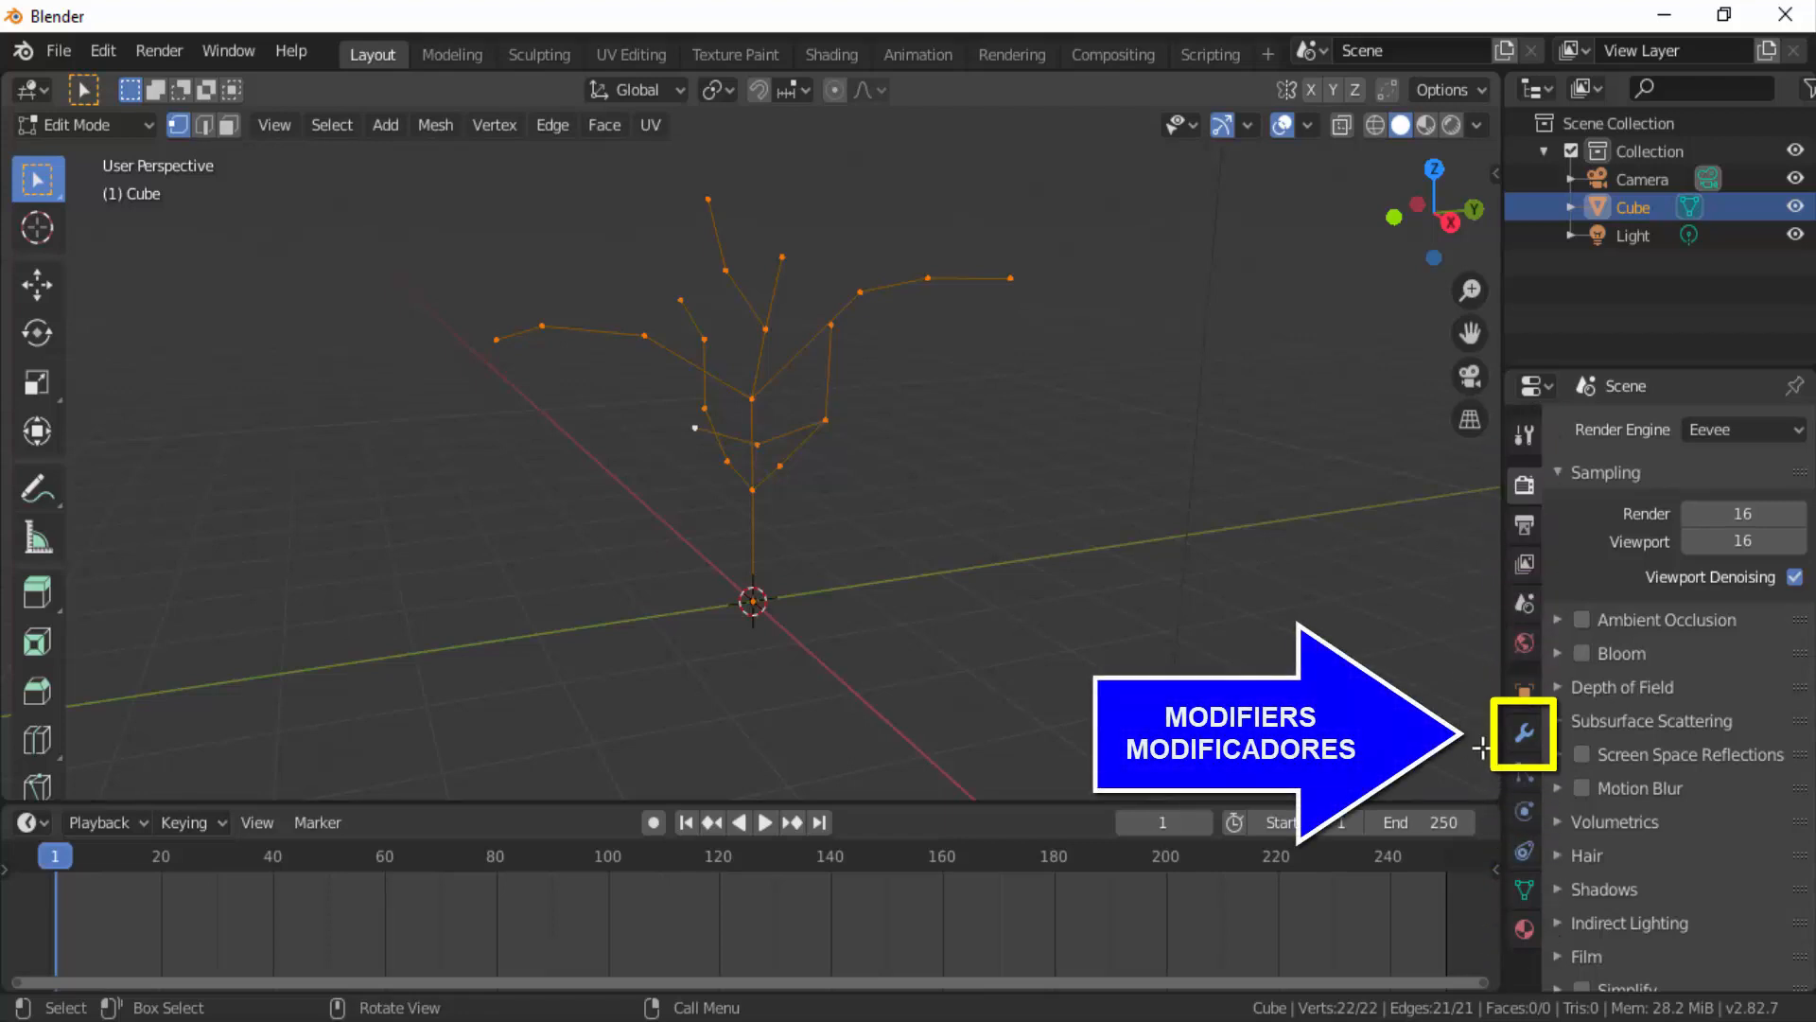
{"action": "left_click", "coordinate": [1522, 733]}
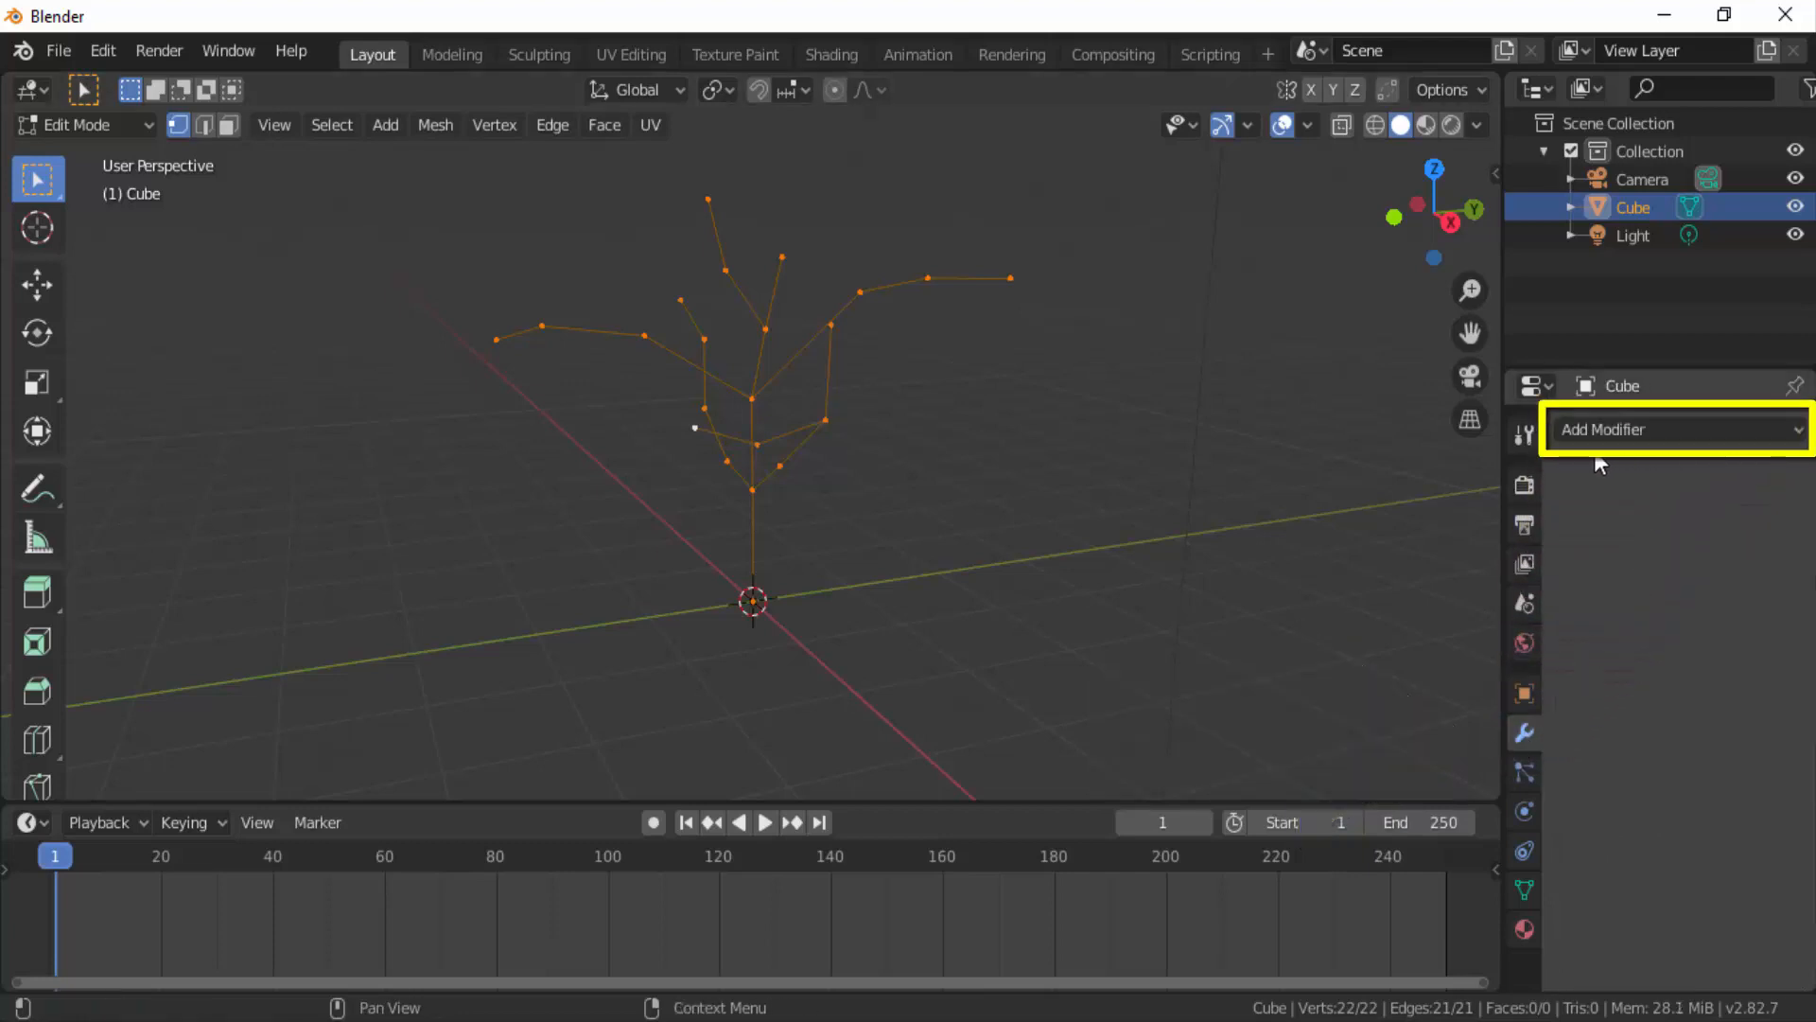
{"action": "left_click", "coordinate": [1654, 428]}
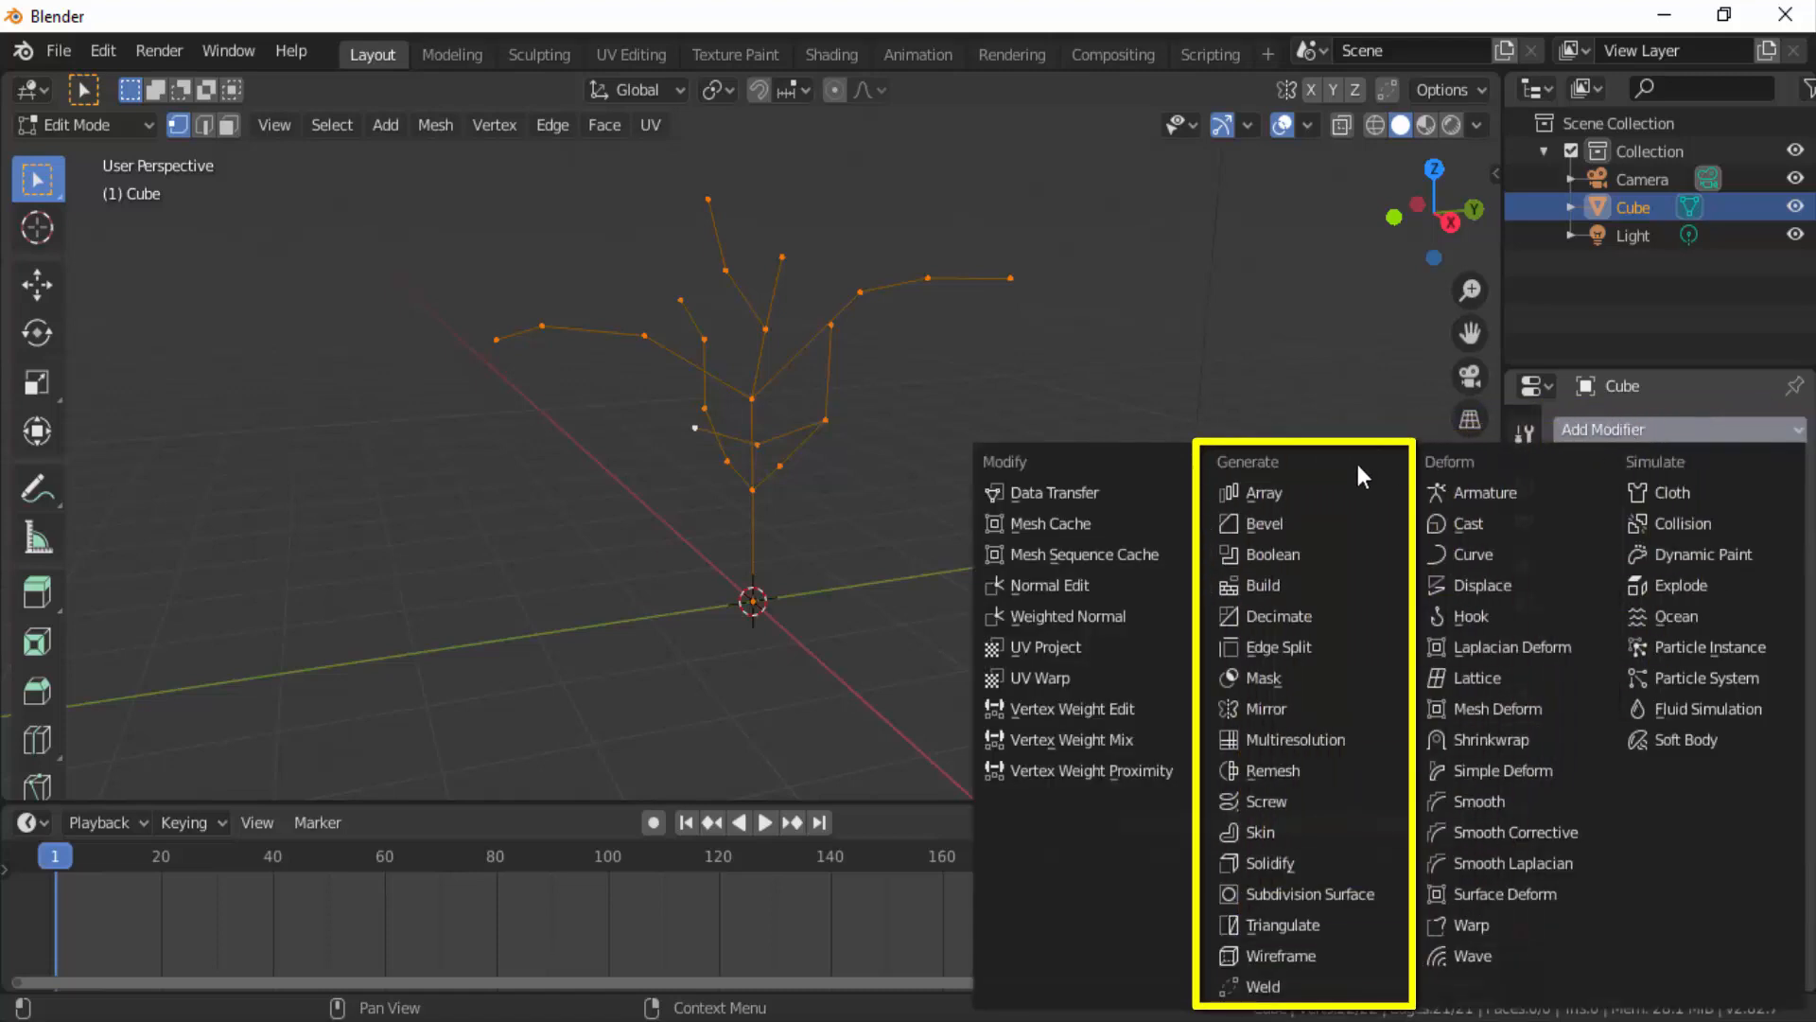
{"action": "left_click", "coordinate": [1297, 833]}
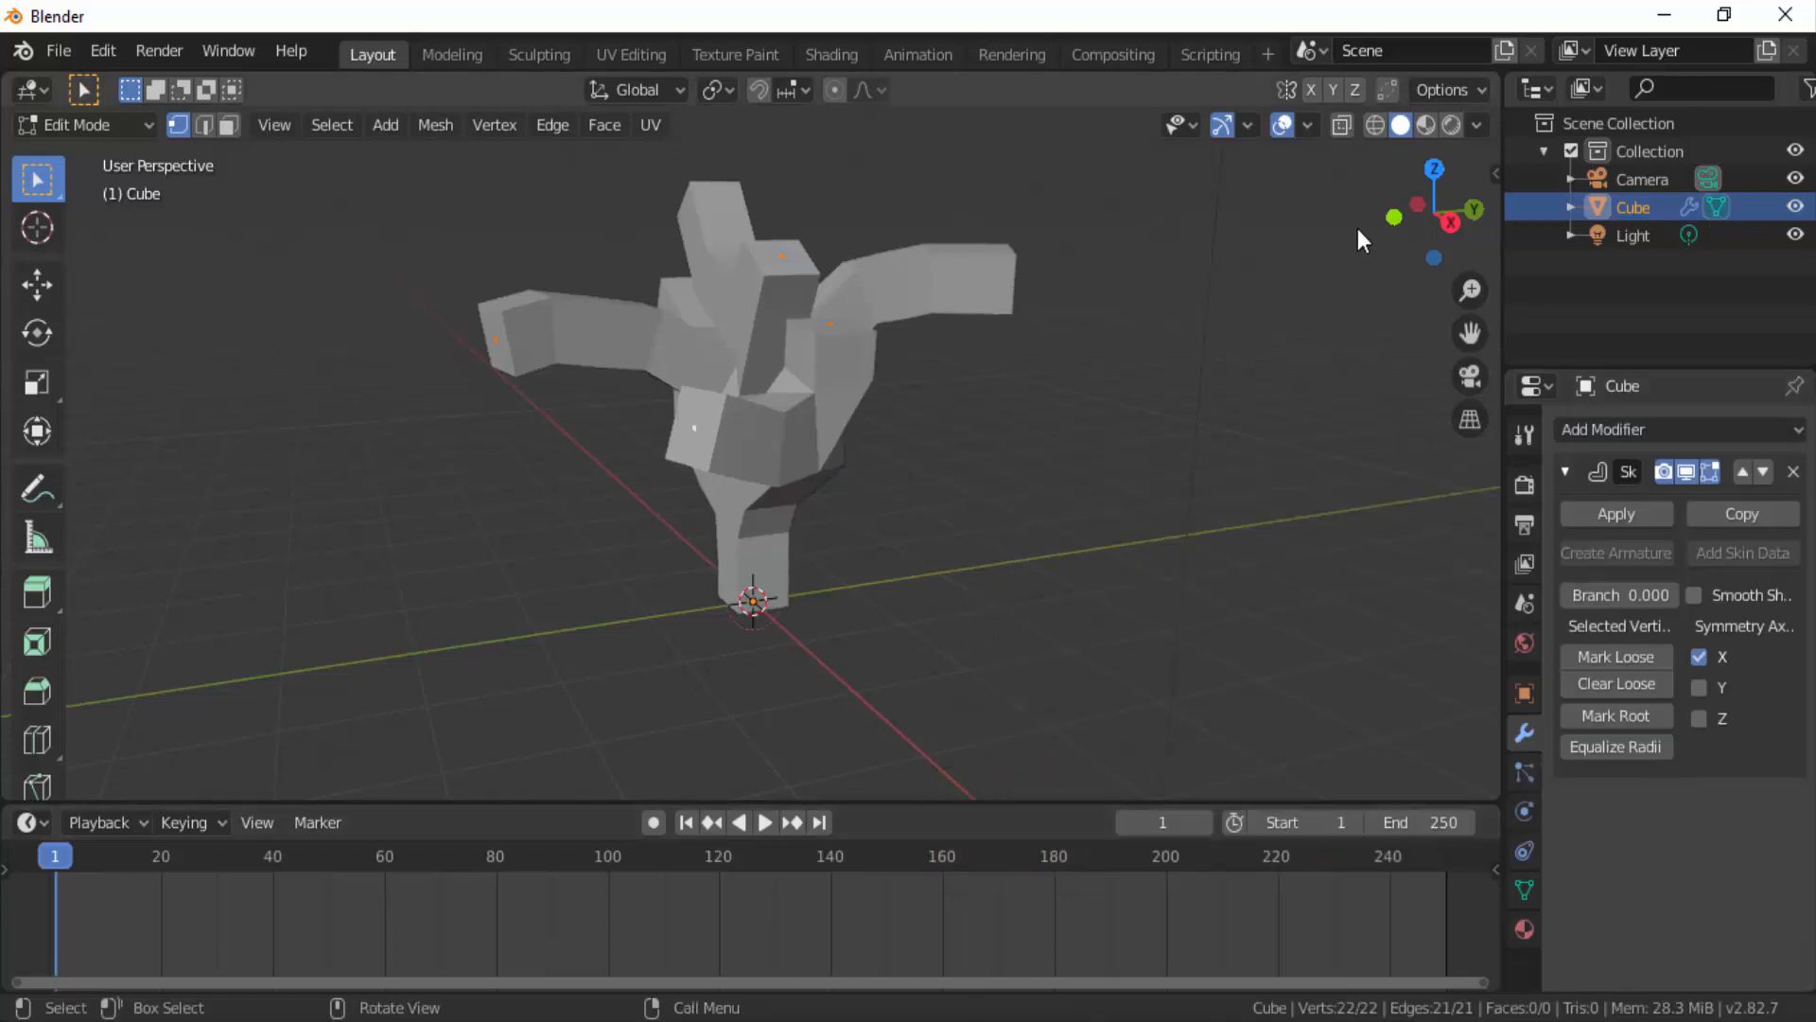
Switch the viewport to wireframe shading and inspect the skinned tree's inner skeleton from several sides.
{"action": "left_click_drag", "start_coordinate": [1383, 216], "coordinate": [1434, 218]}
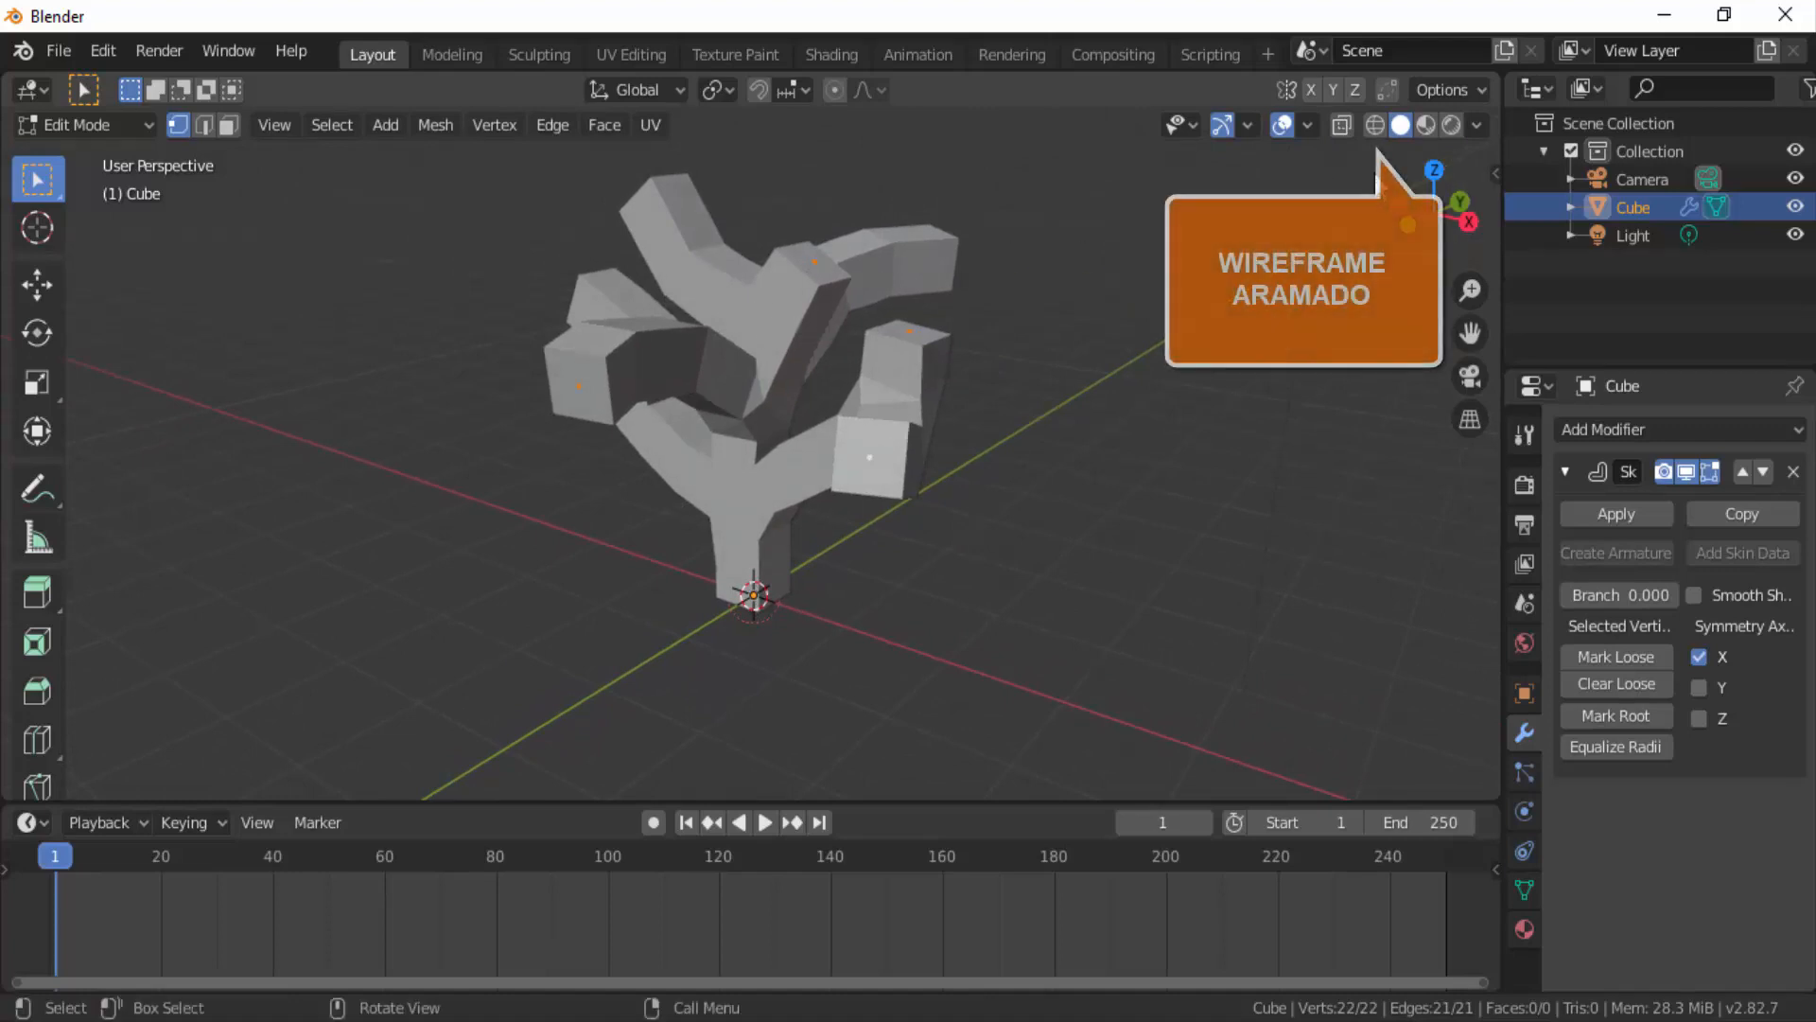
{"action": "left_click", "coordinate": [1376, 131]}
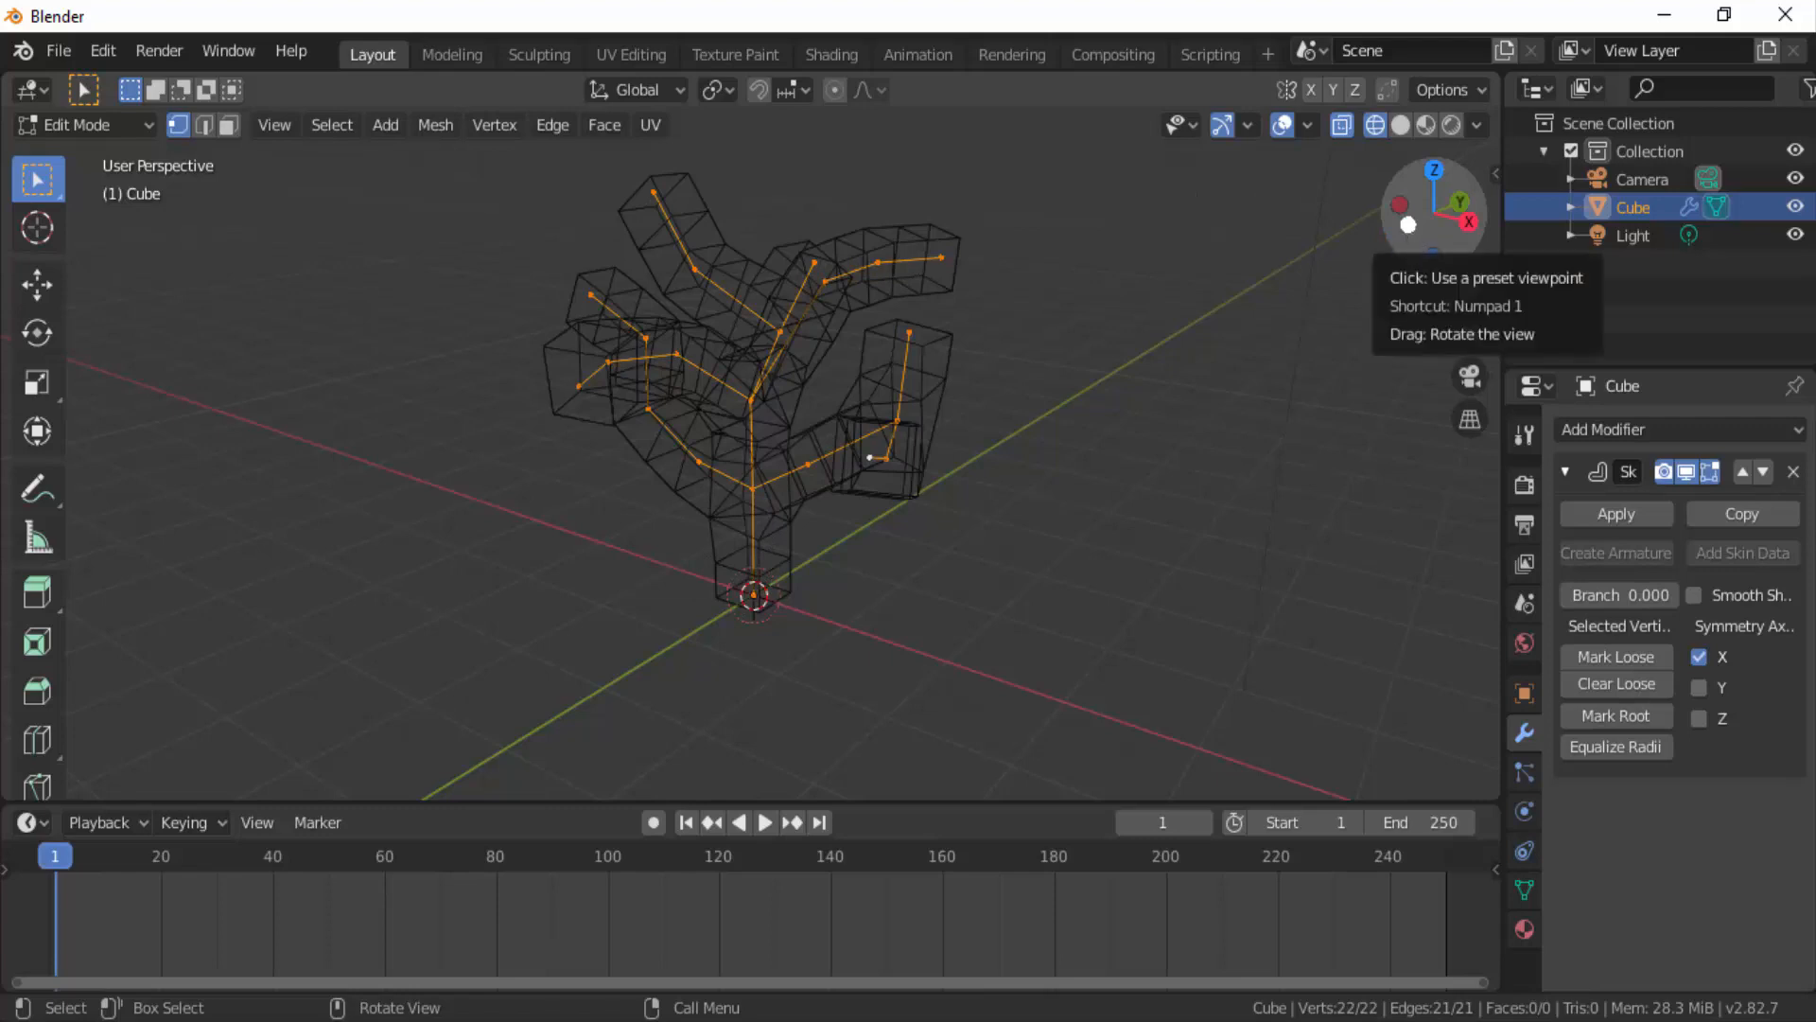
{"action": "left_click_drag", "start_coordinate": [1434, 210], "coordinate": [1390, 216]}
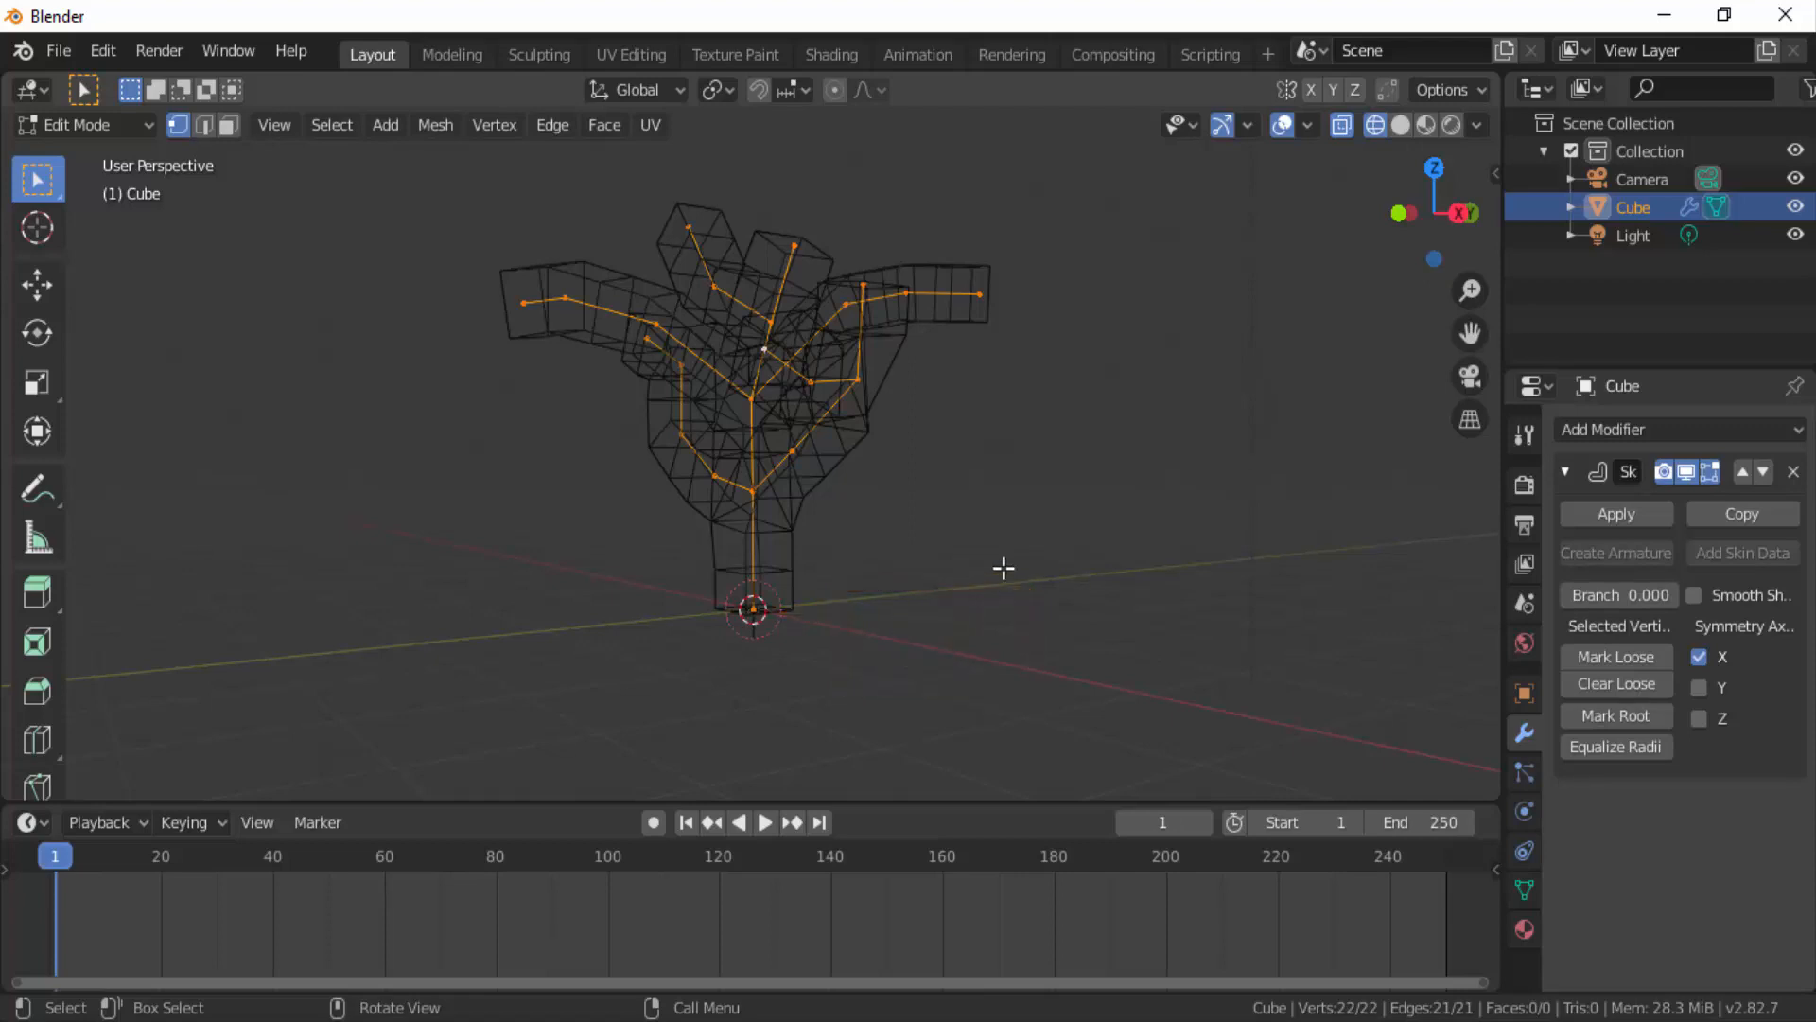
{"action": "left_click_drag", "start_coordinate": [1428, 211], "coordinate": [1372, 217]}
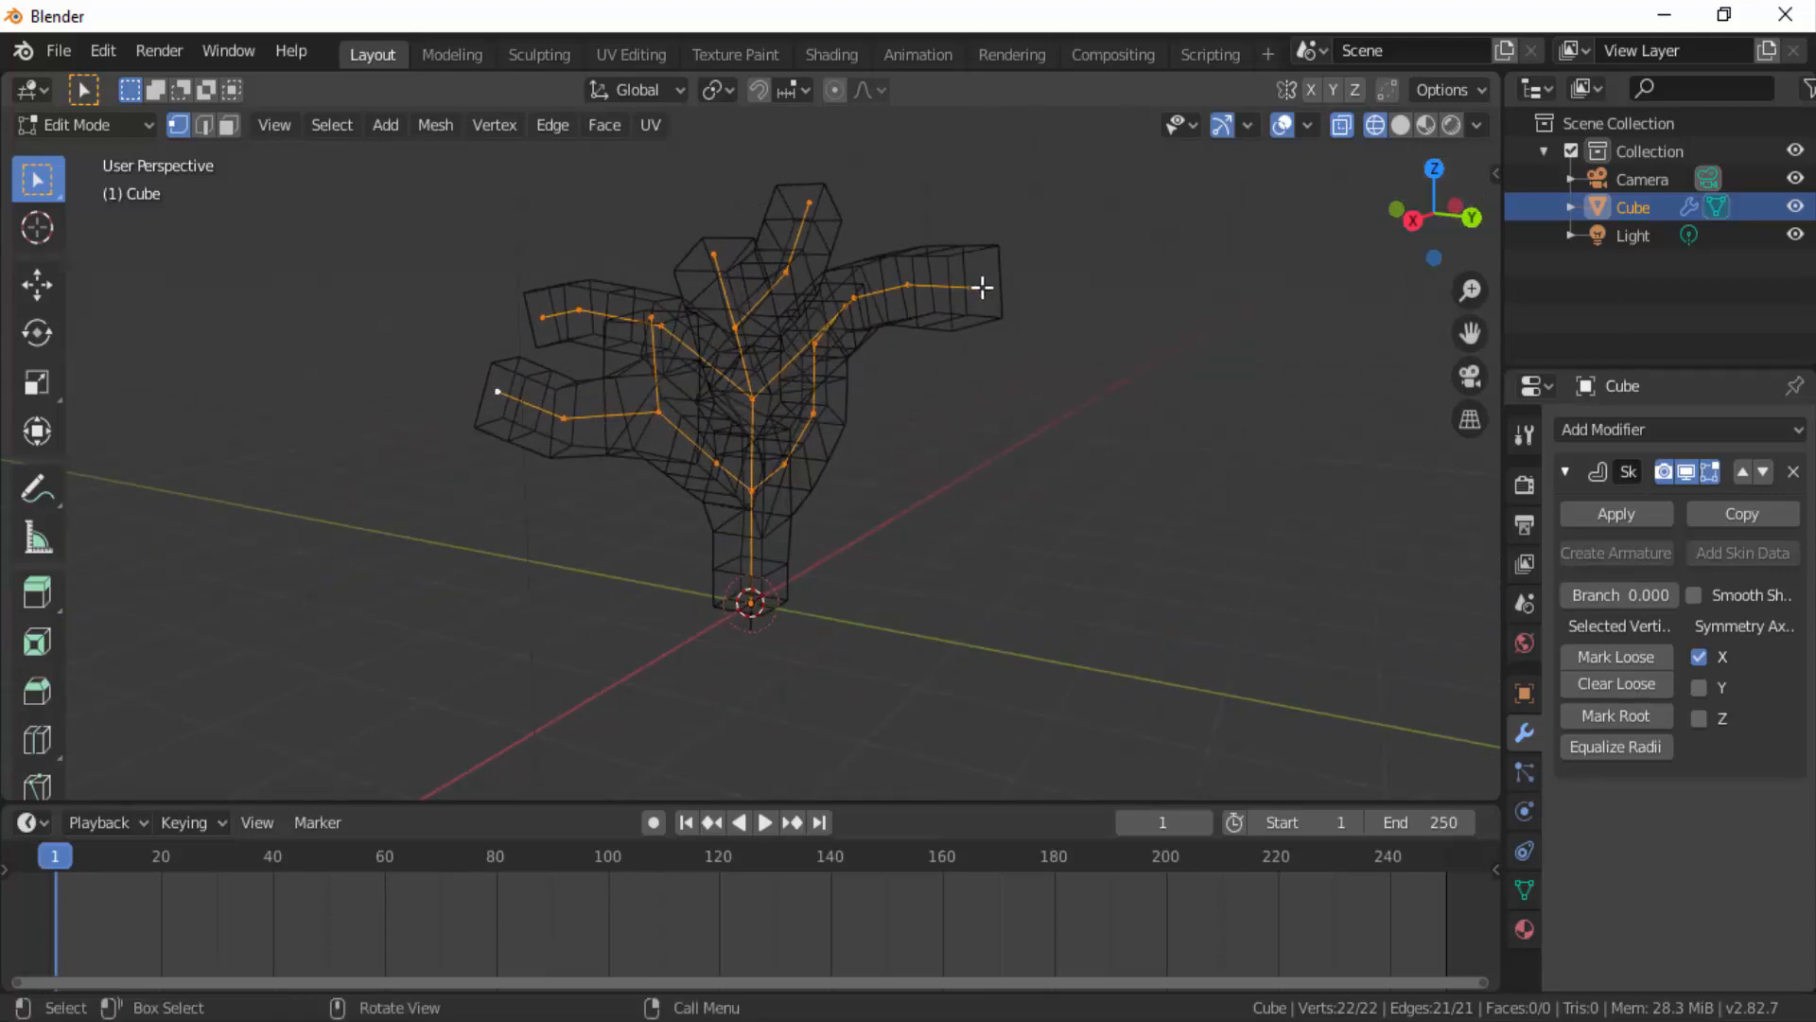
Shrink the skin radius at the tip of the positive Y branch to a point and move that tip further outward.
{"action": "left_click", "coordinate": [977, 288]}
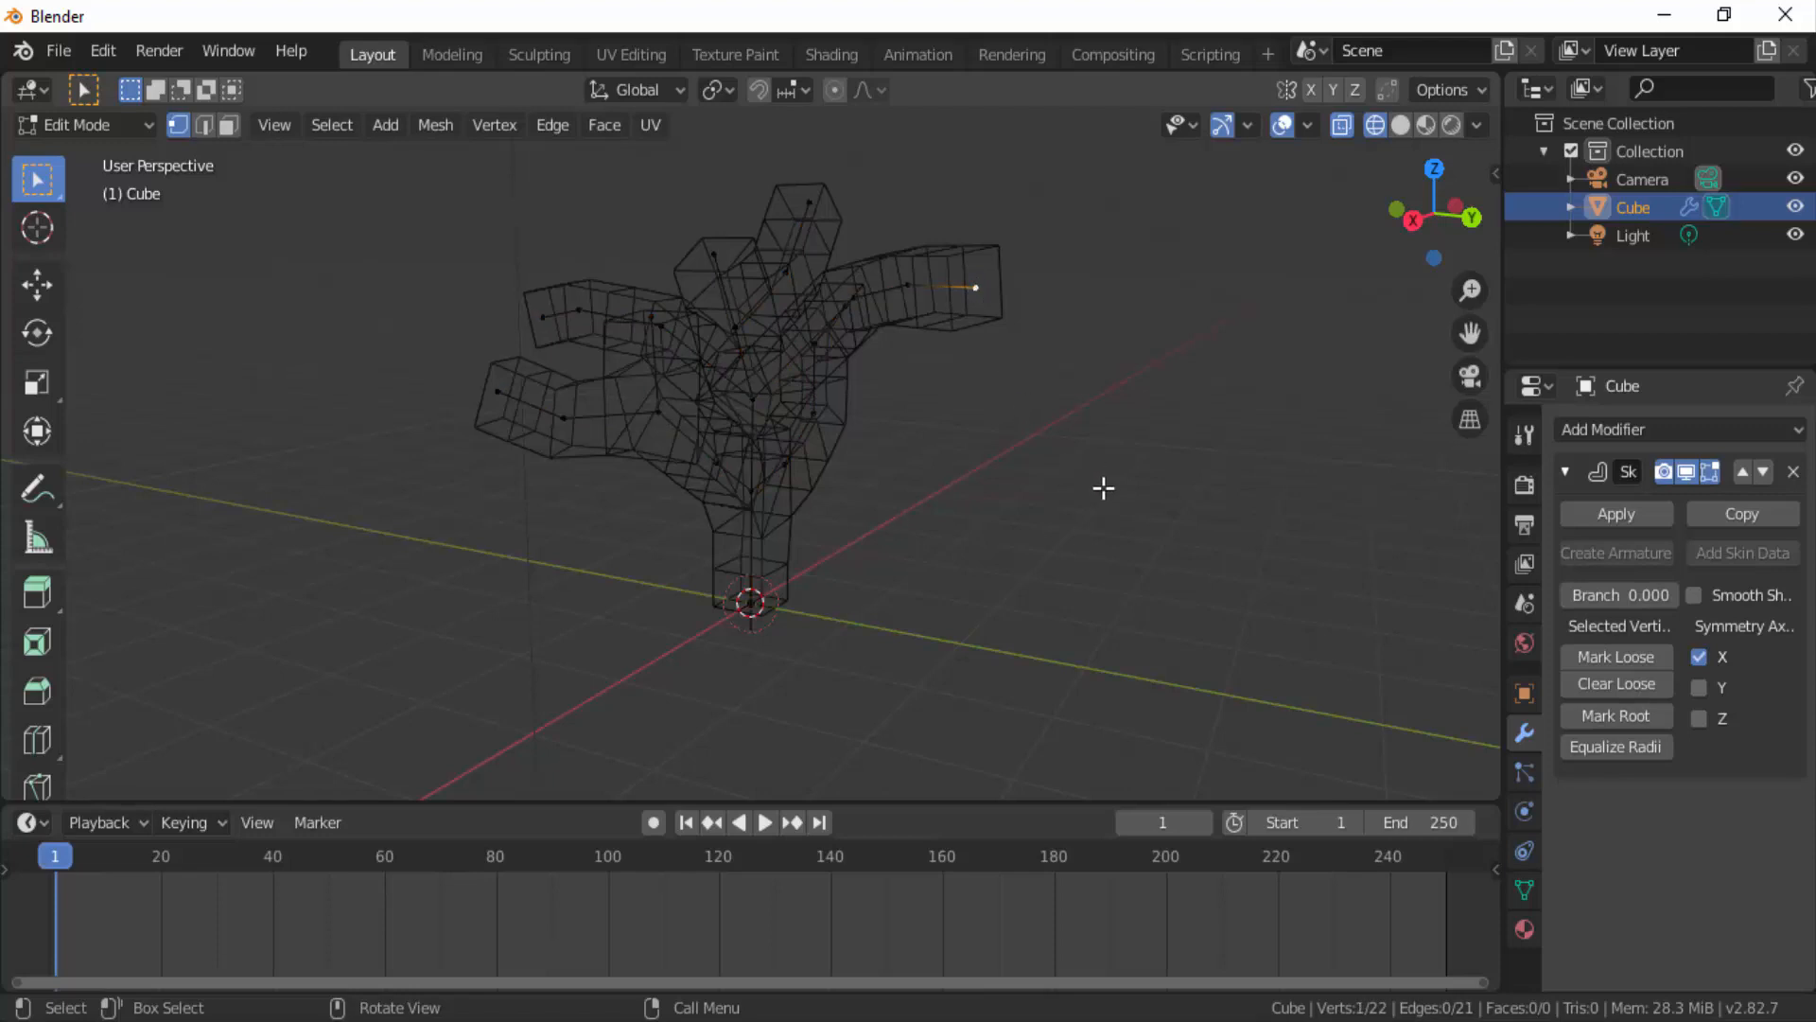
{"action": "key", "text": "ctrl+a"}
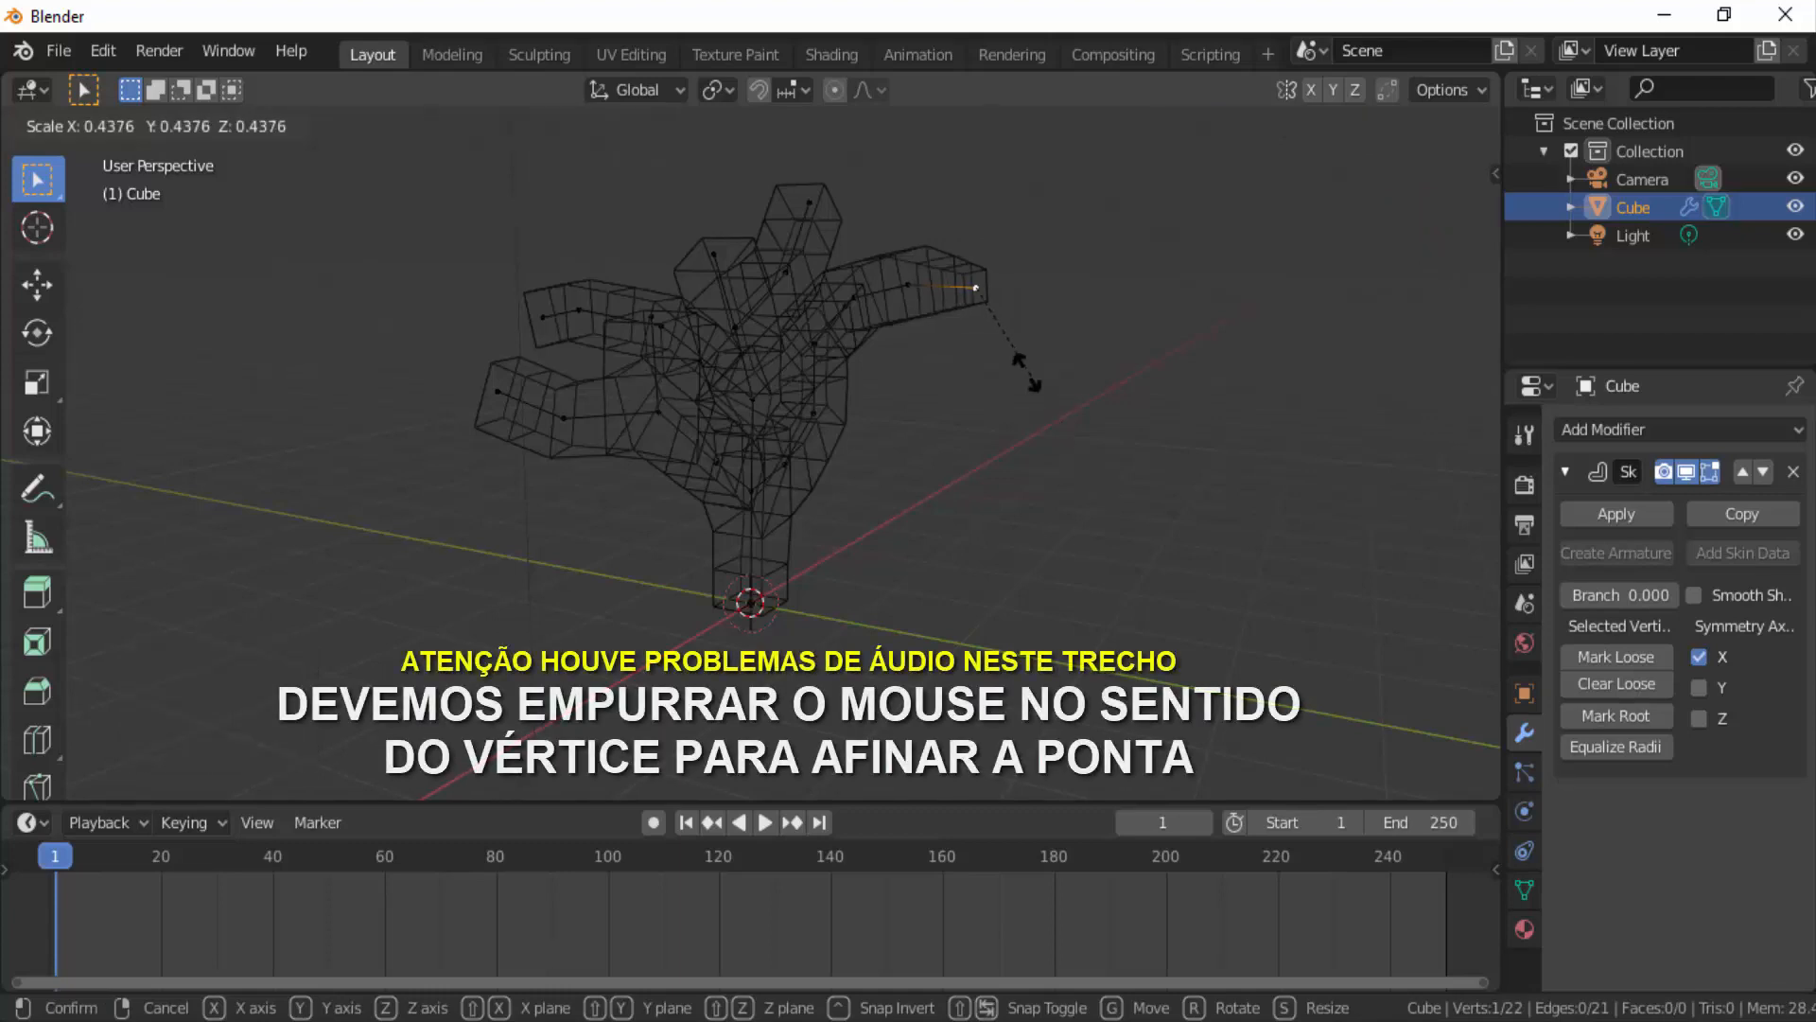
{"action": "left_click", "coordinate": [985, 323]}
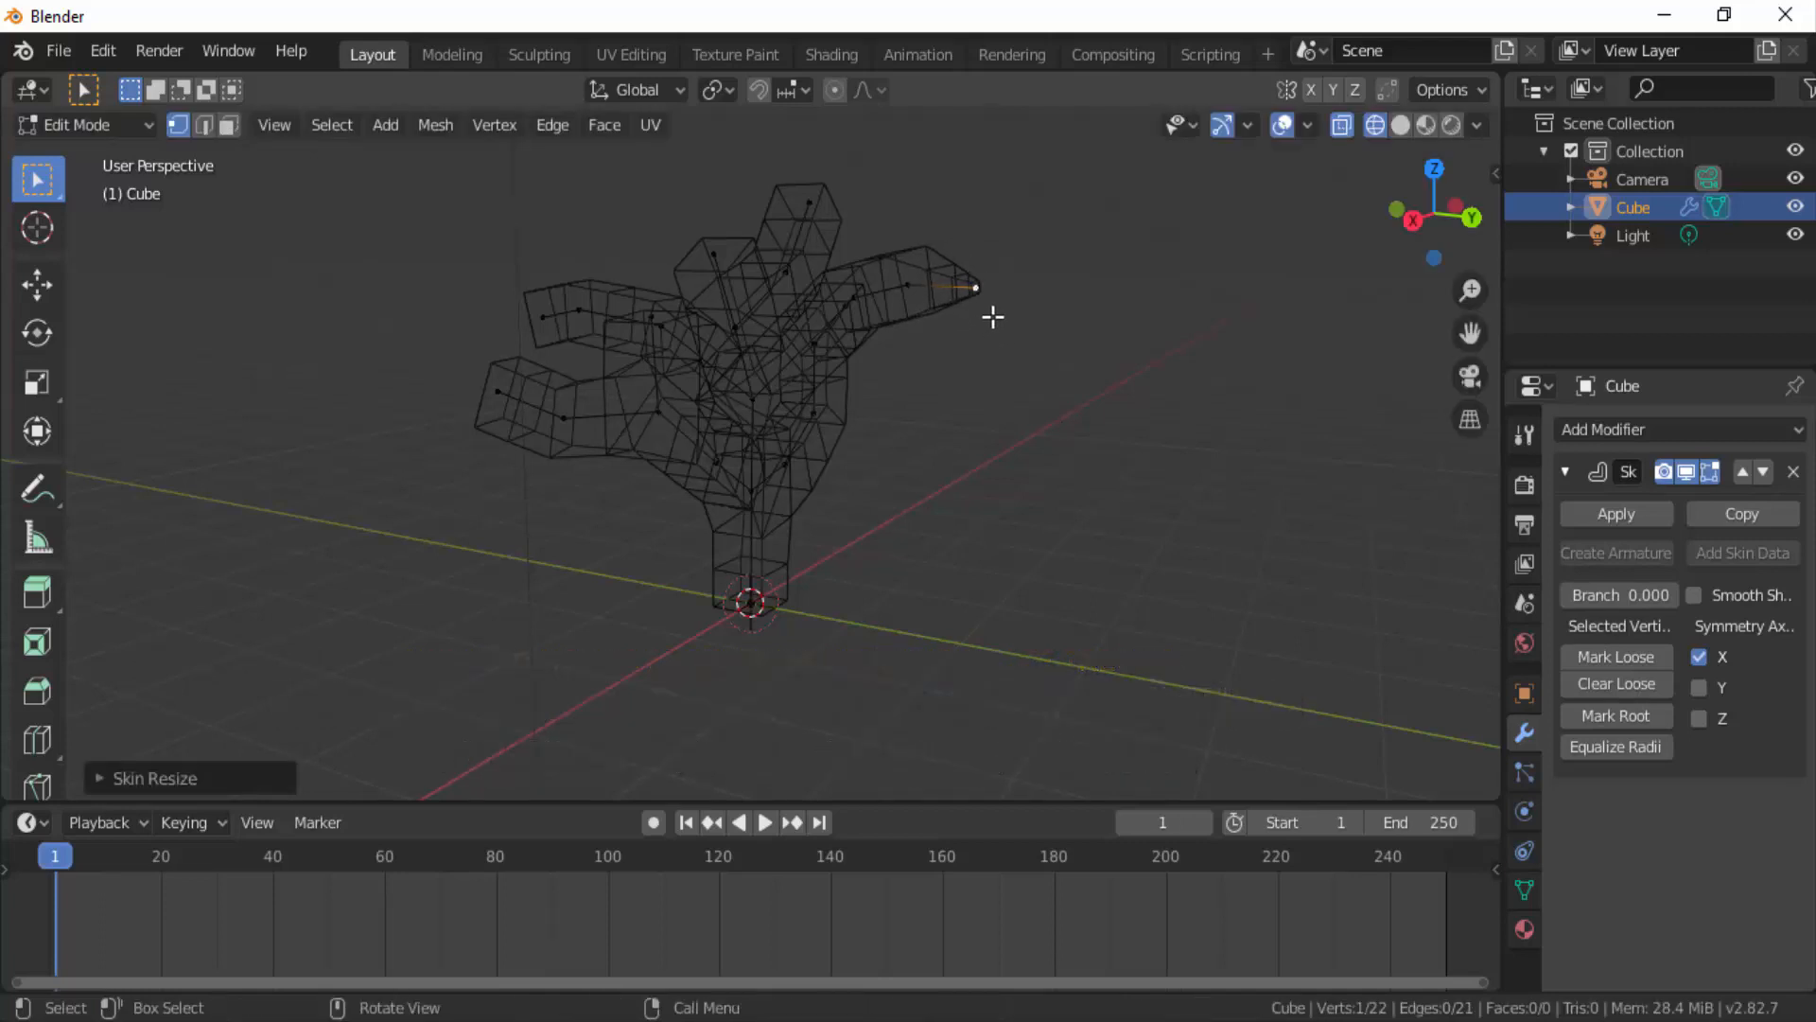
{"action": "key", "text": "g"}
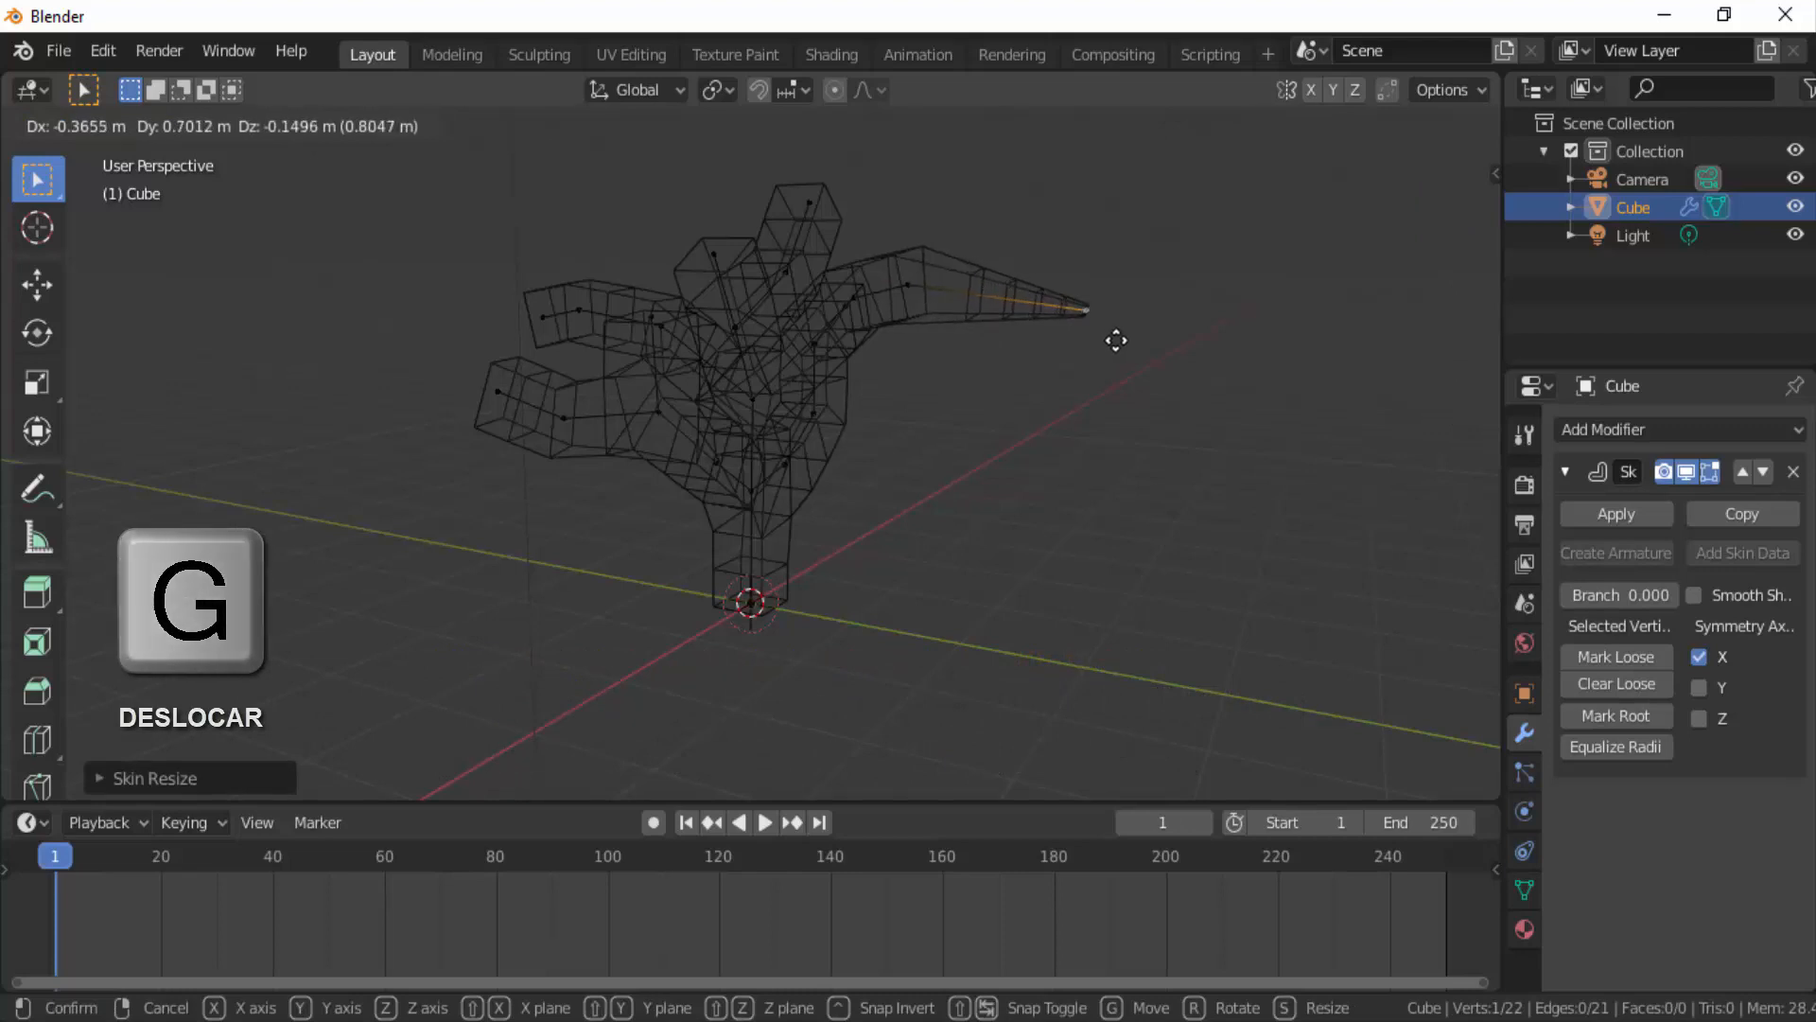
{"action": "left_click", "coordinate": [1145, 345]}
Shrink the skin radius at the tip of the lower negative X branch to a point and pull that tip outward to lengthen it.
{"action": "left_click_drag", "start_coordinate": [1439, 211], "coordinate": [1366, 260]}
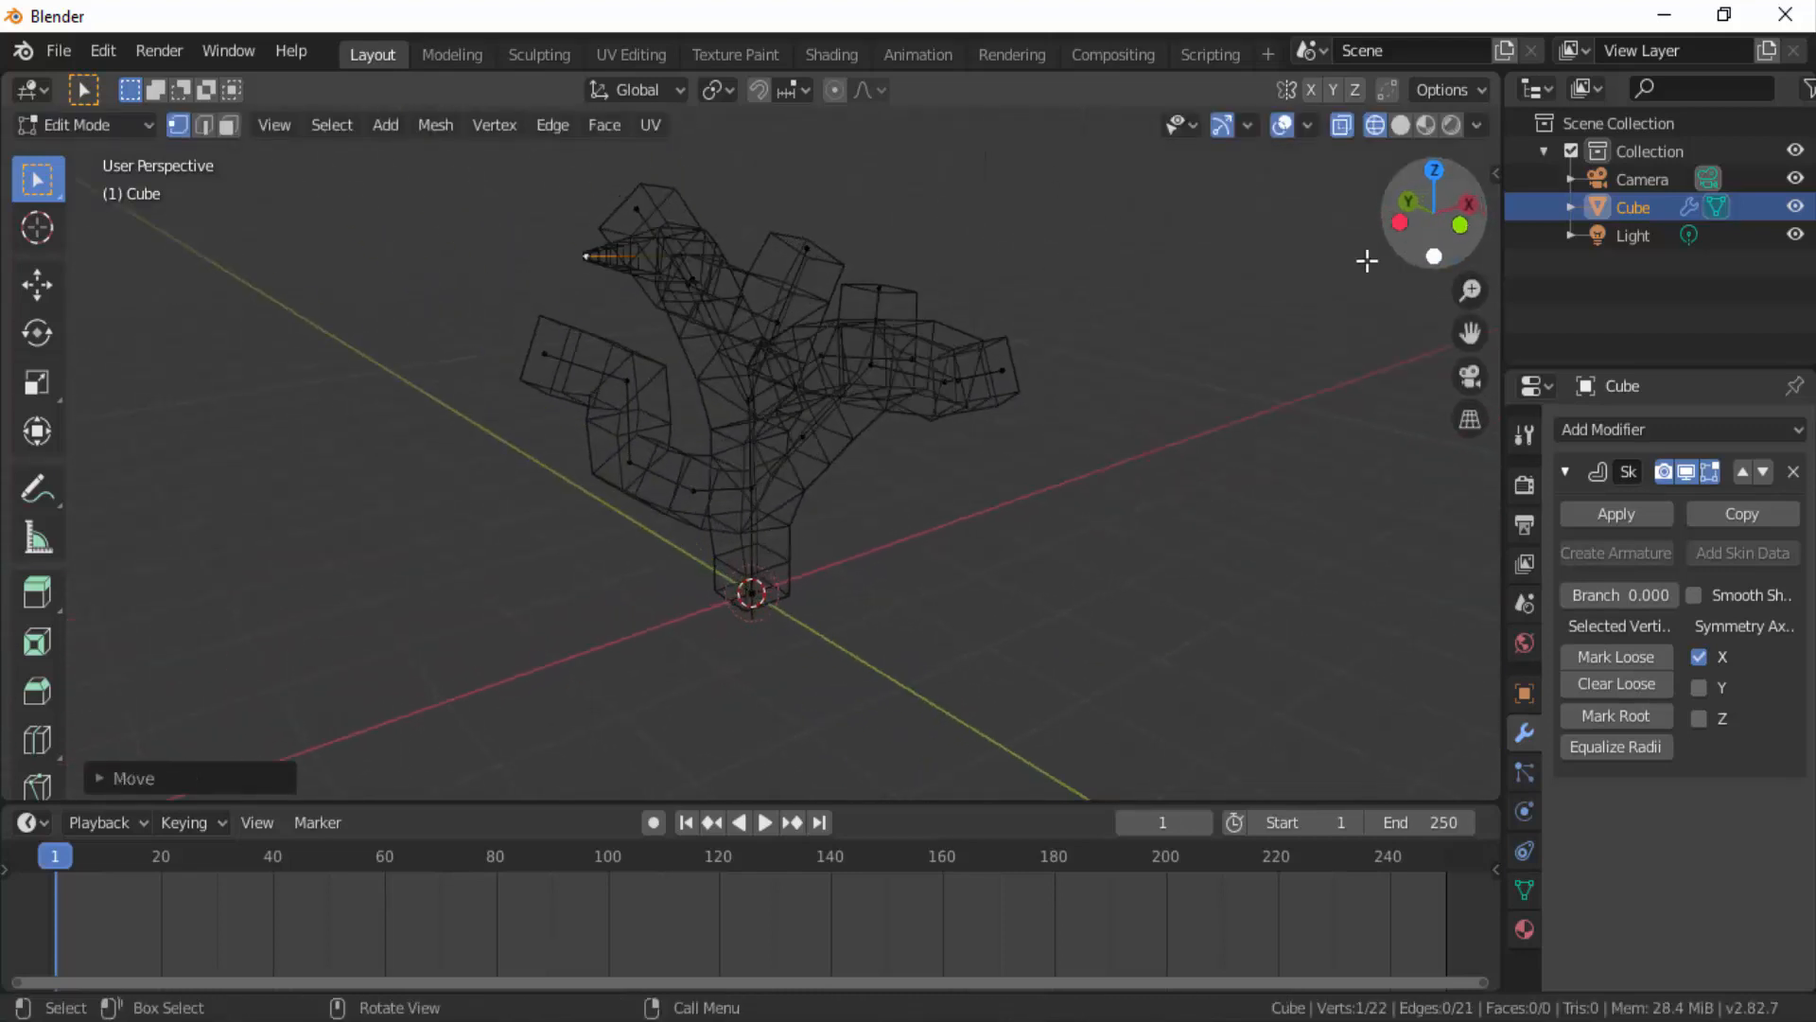
{"action": "left_click", "coordinate": [543, 355]}
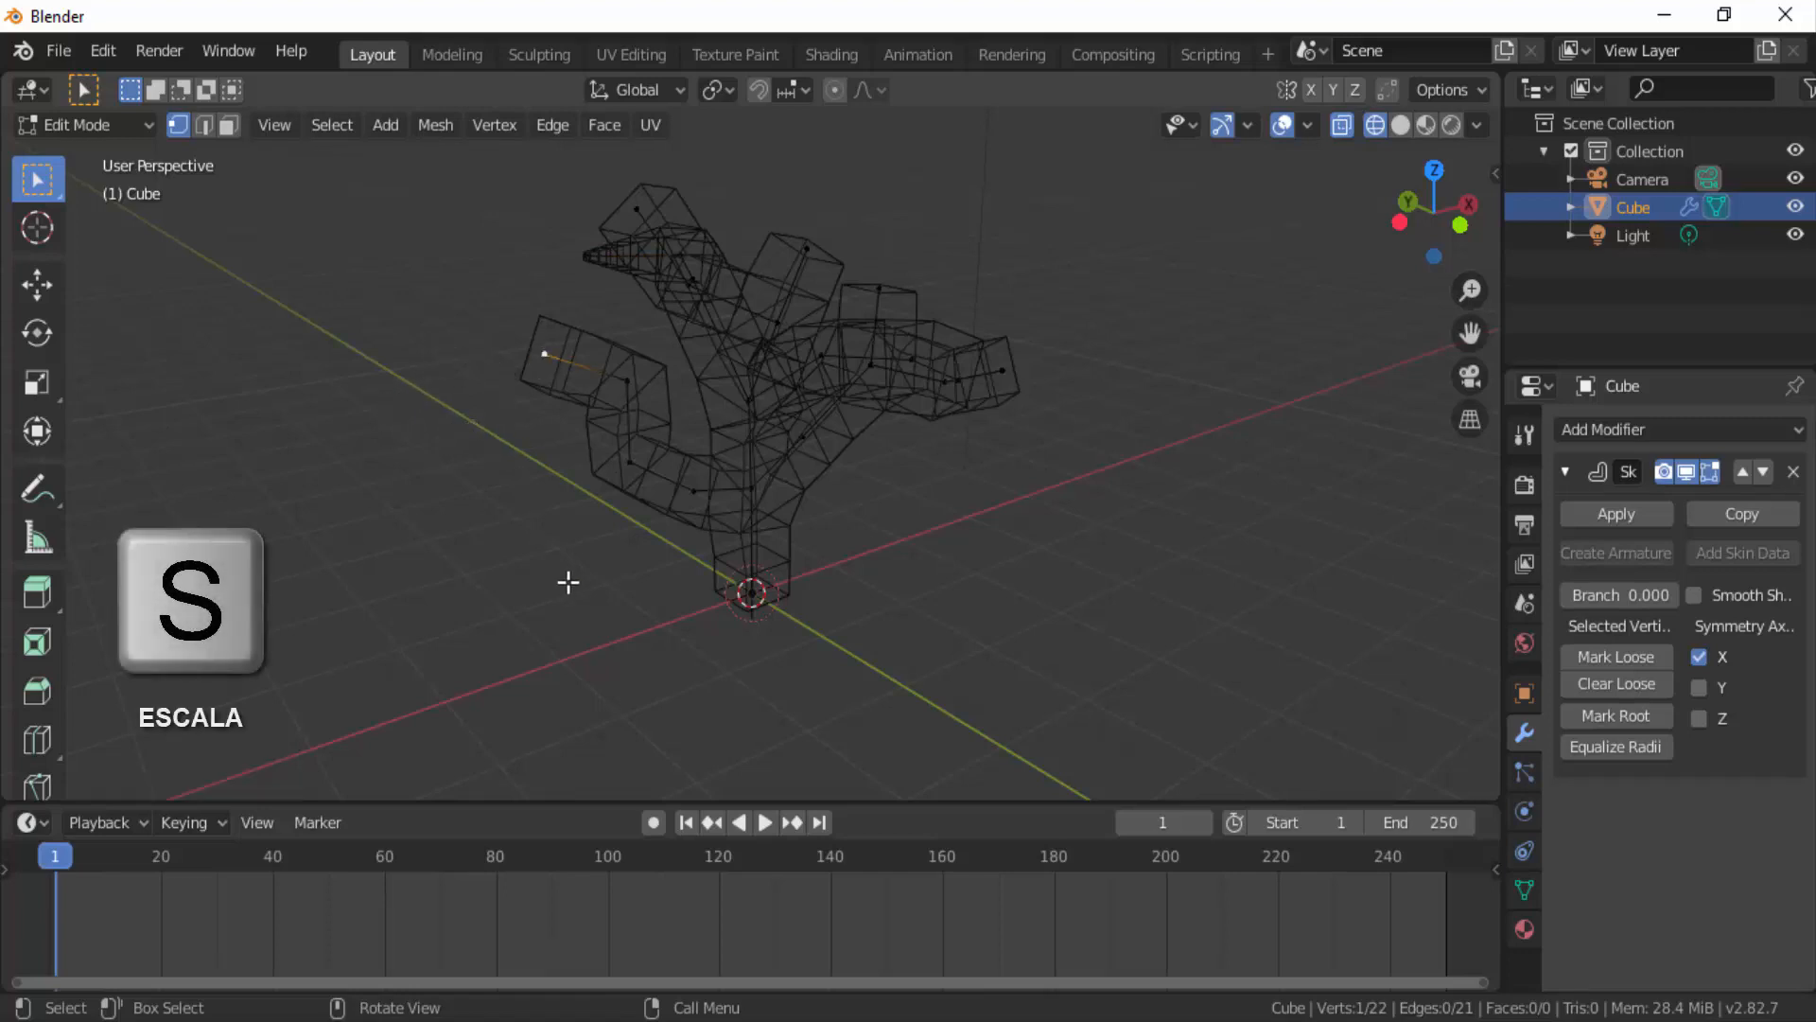
{"action": "key", "text": "s"}
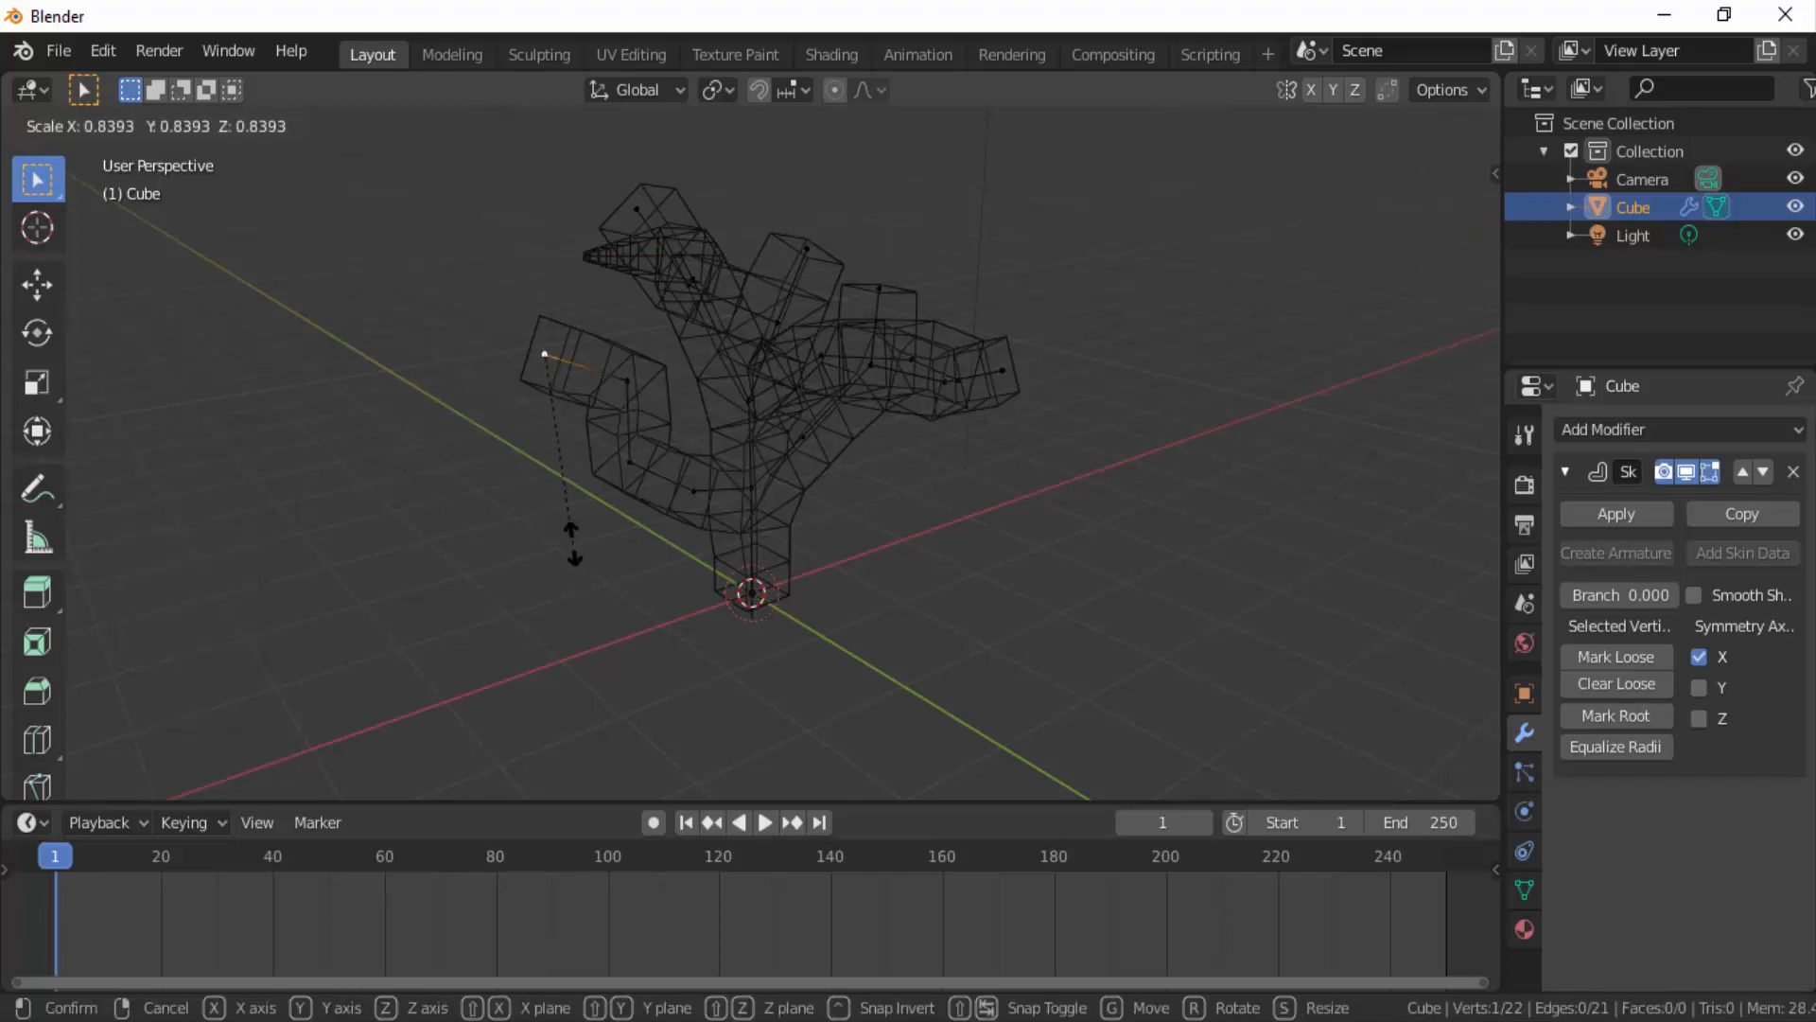
{"action": "key", "text": "Escape"}
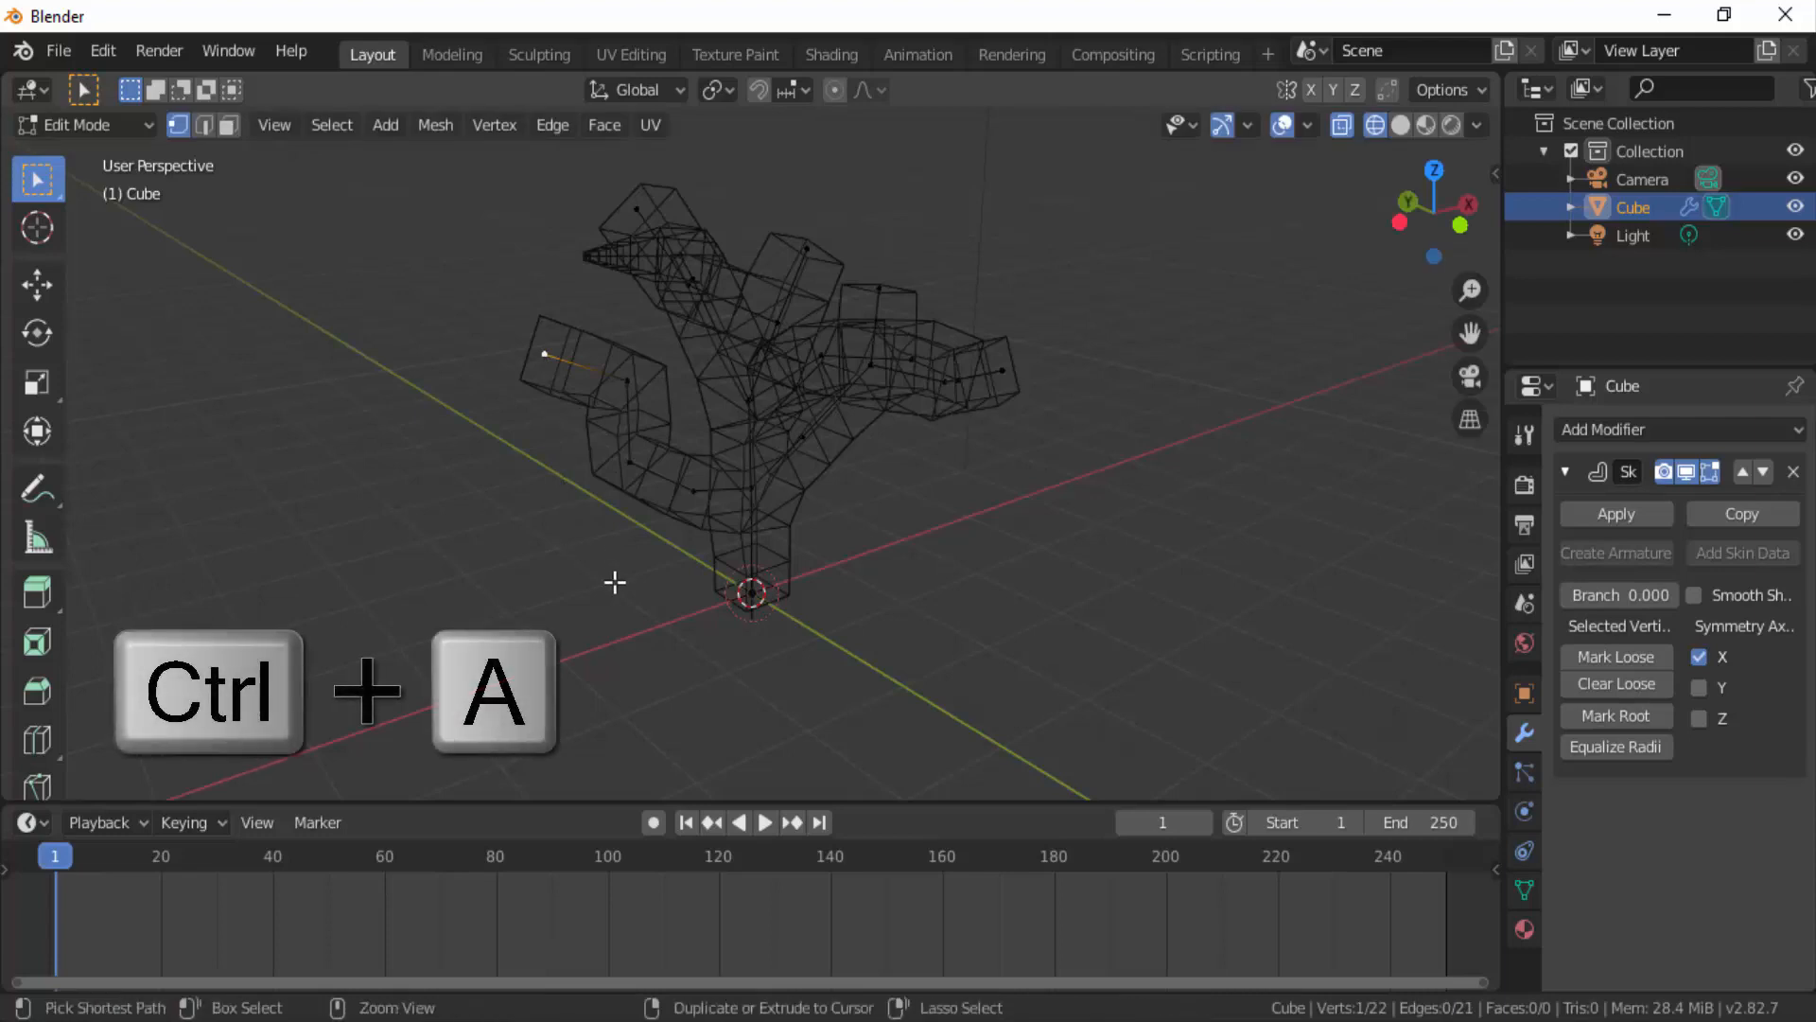
{"action": "key", "text": "ctrl+a"}
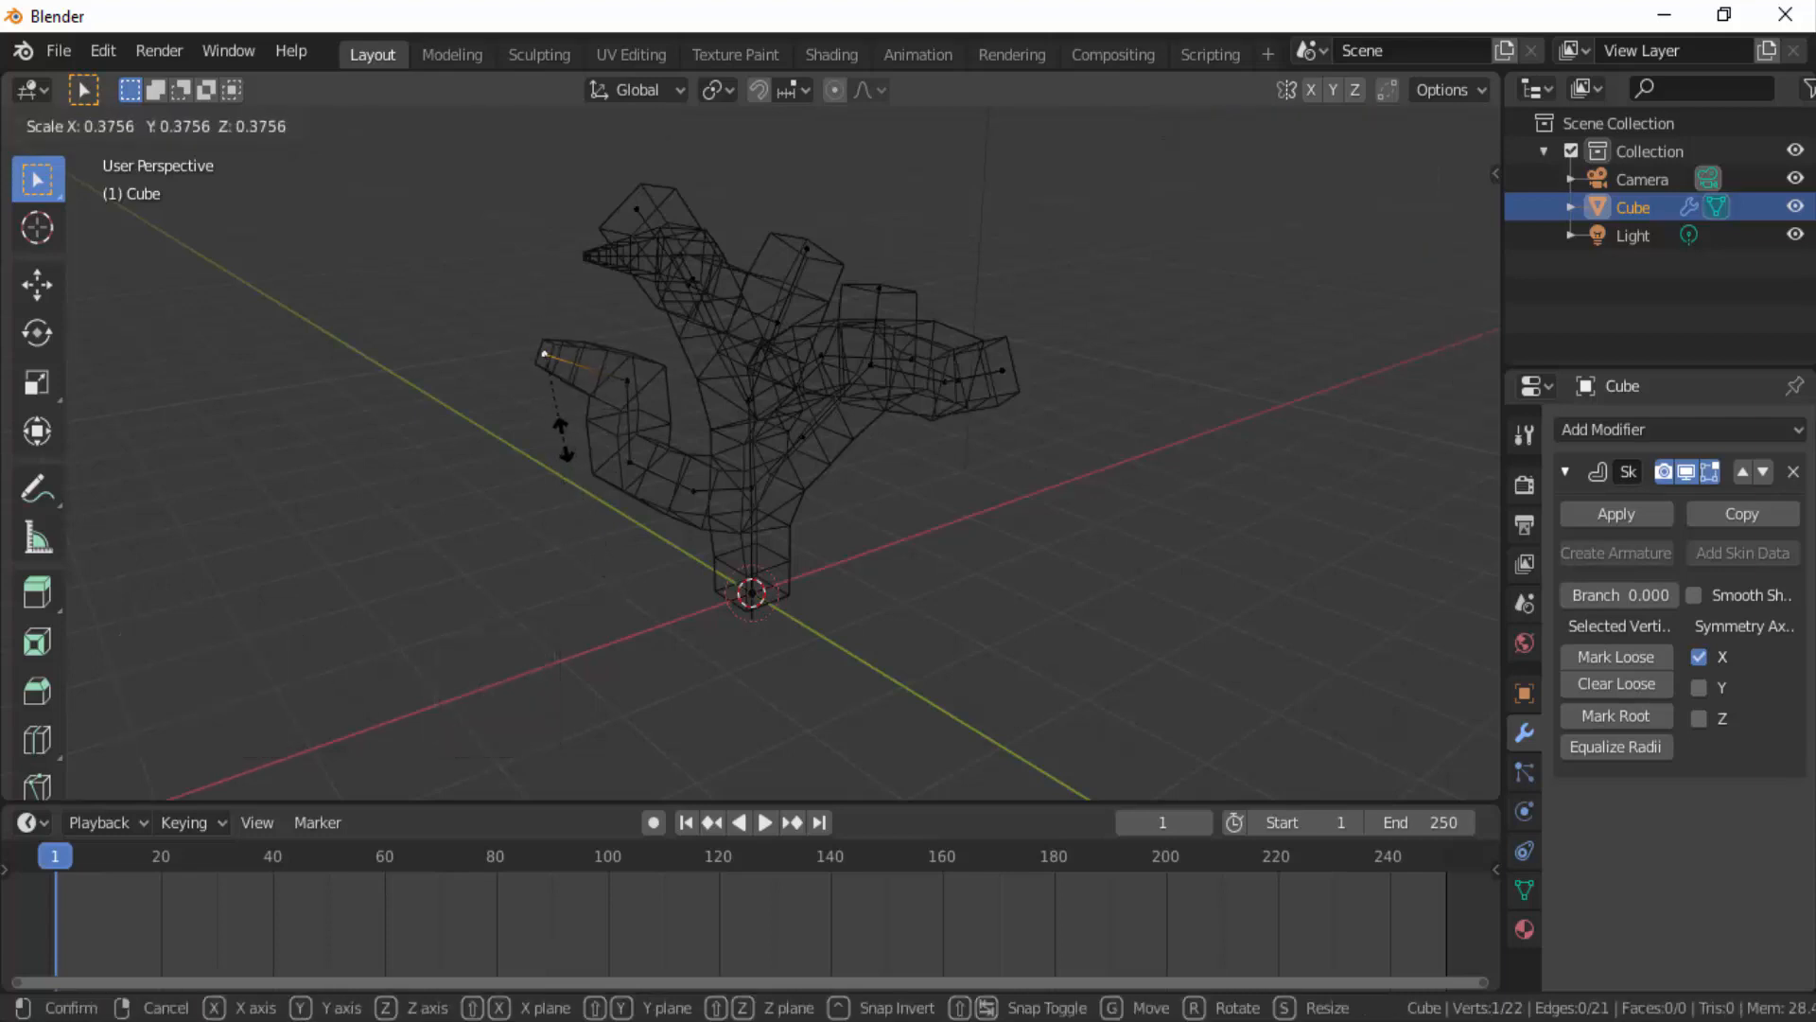
{"action": "left_click", "coordinate": [553, 389]}
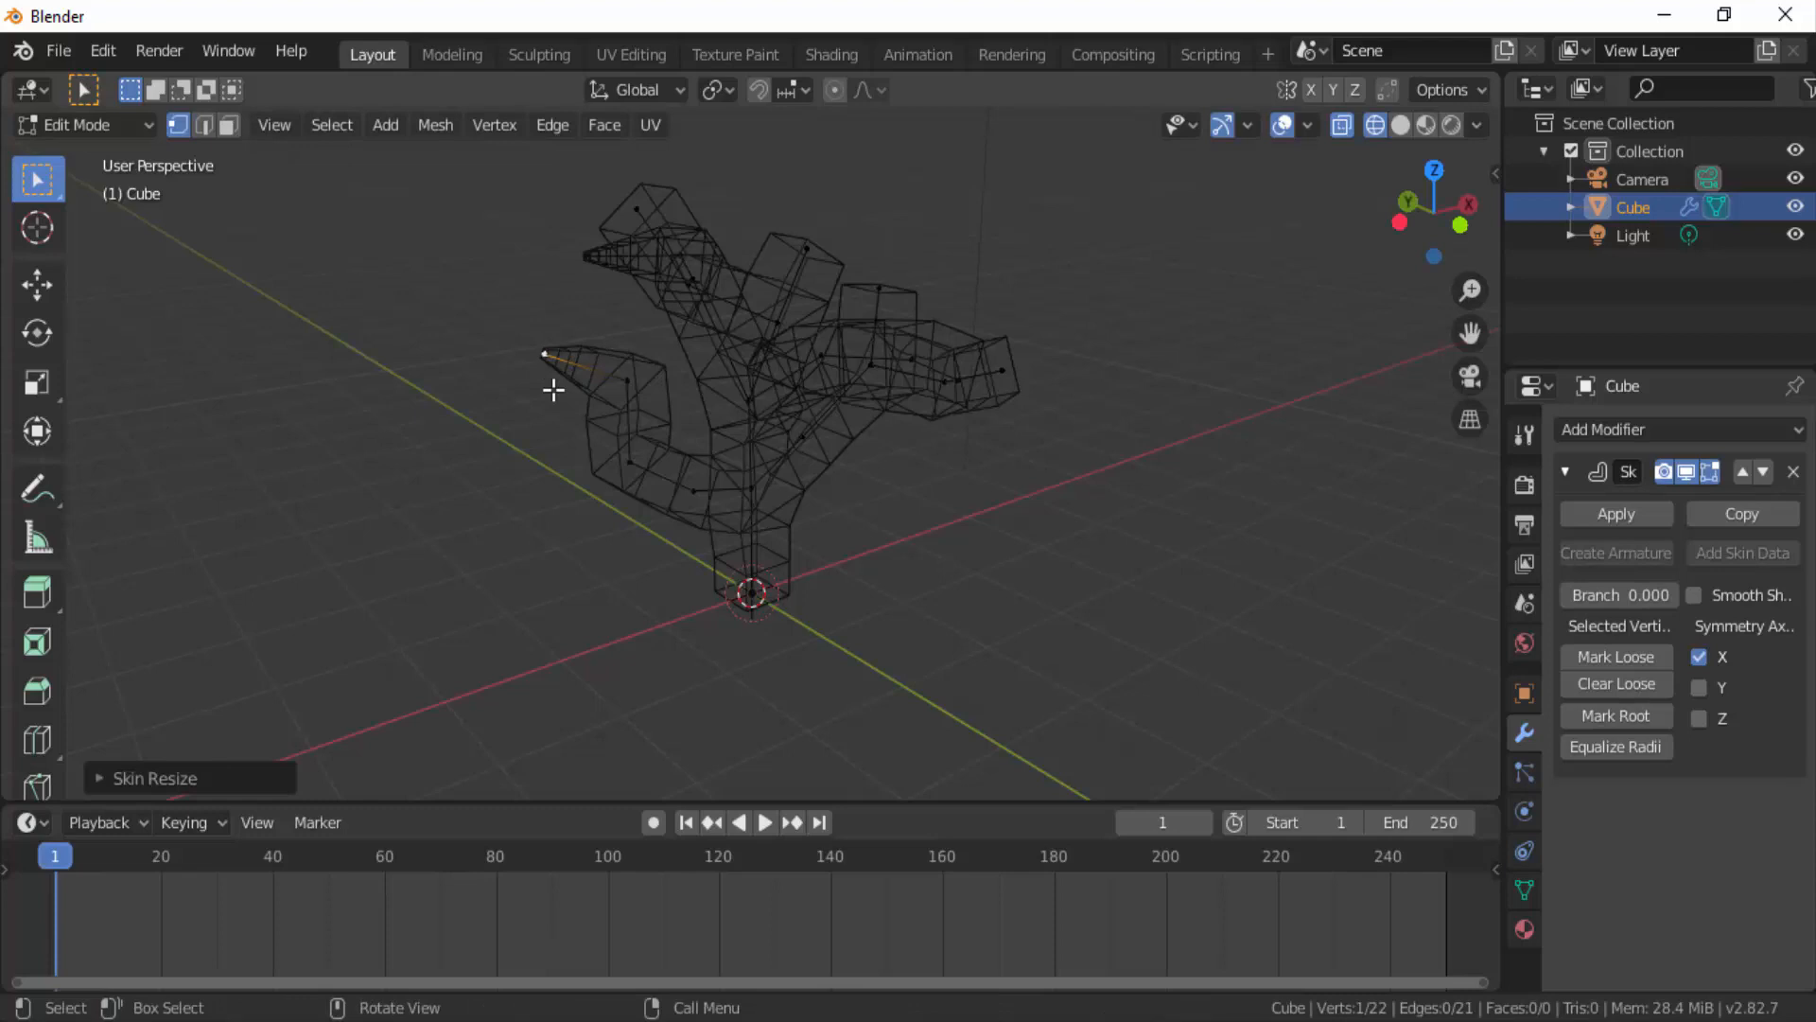
{"action": "key", "text": "g"}
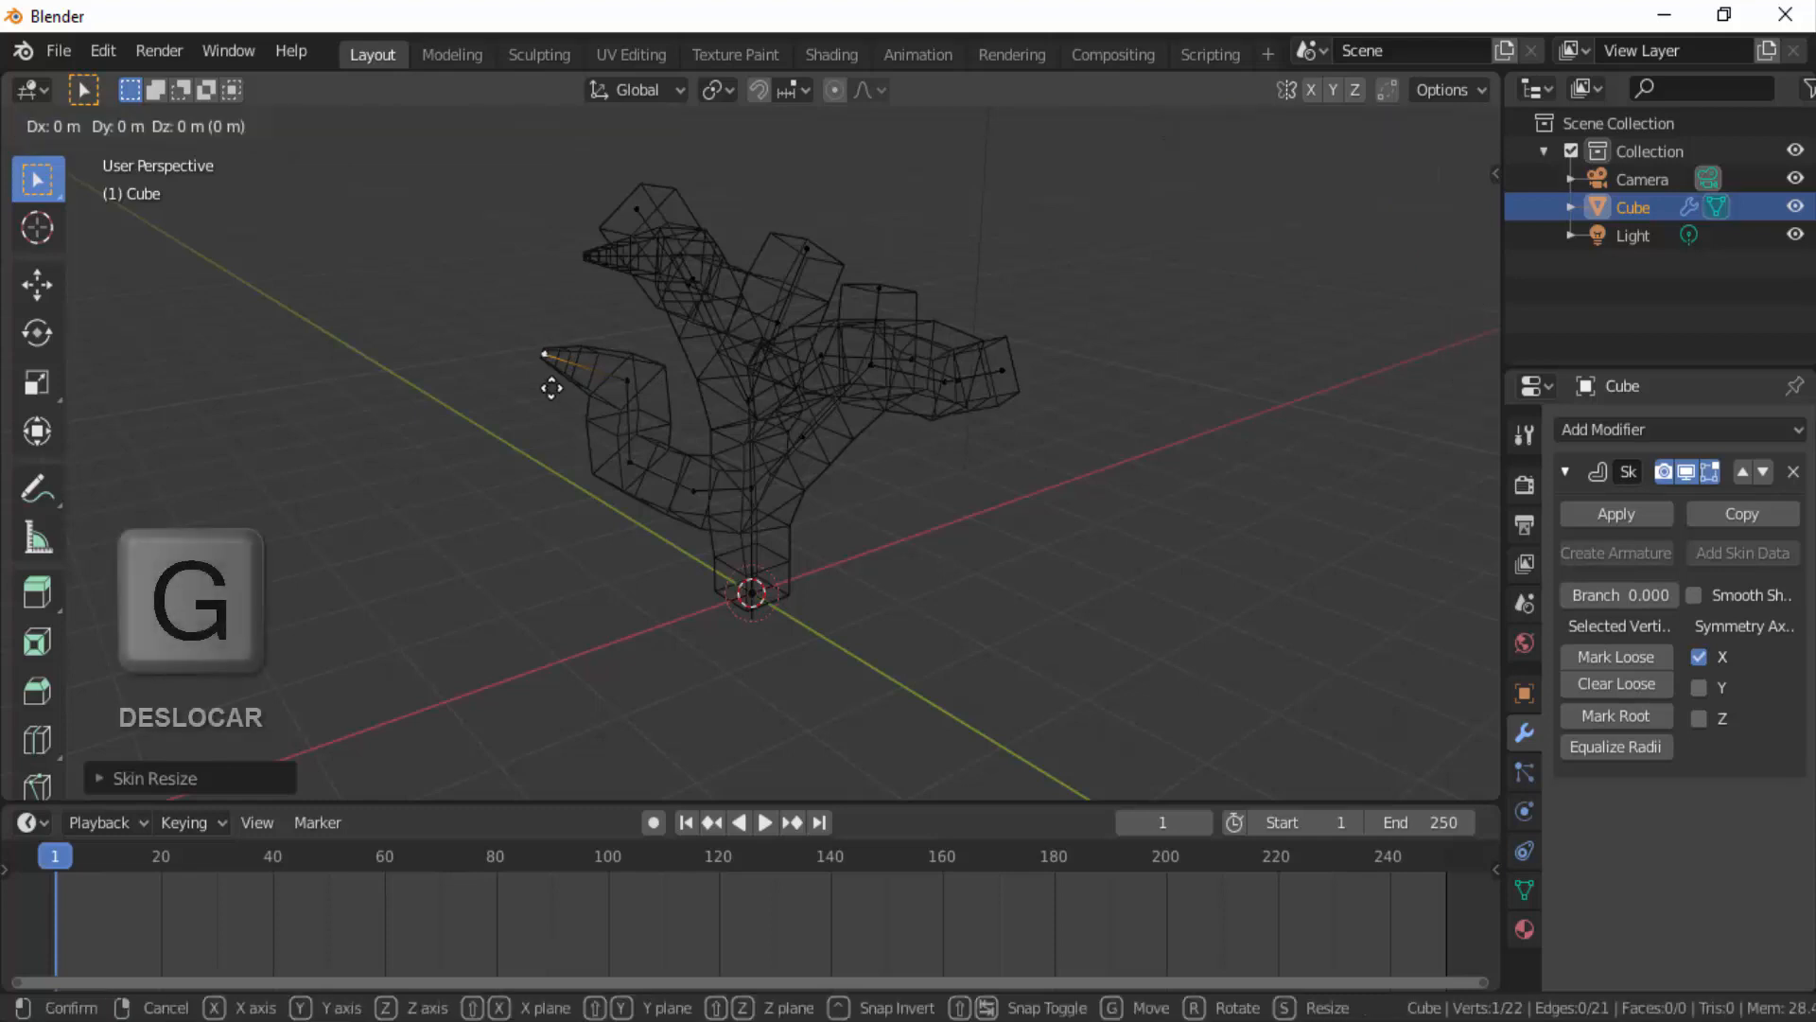
{"action": "left_click", "coordinate": [406, 328]}
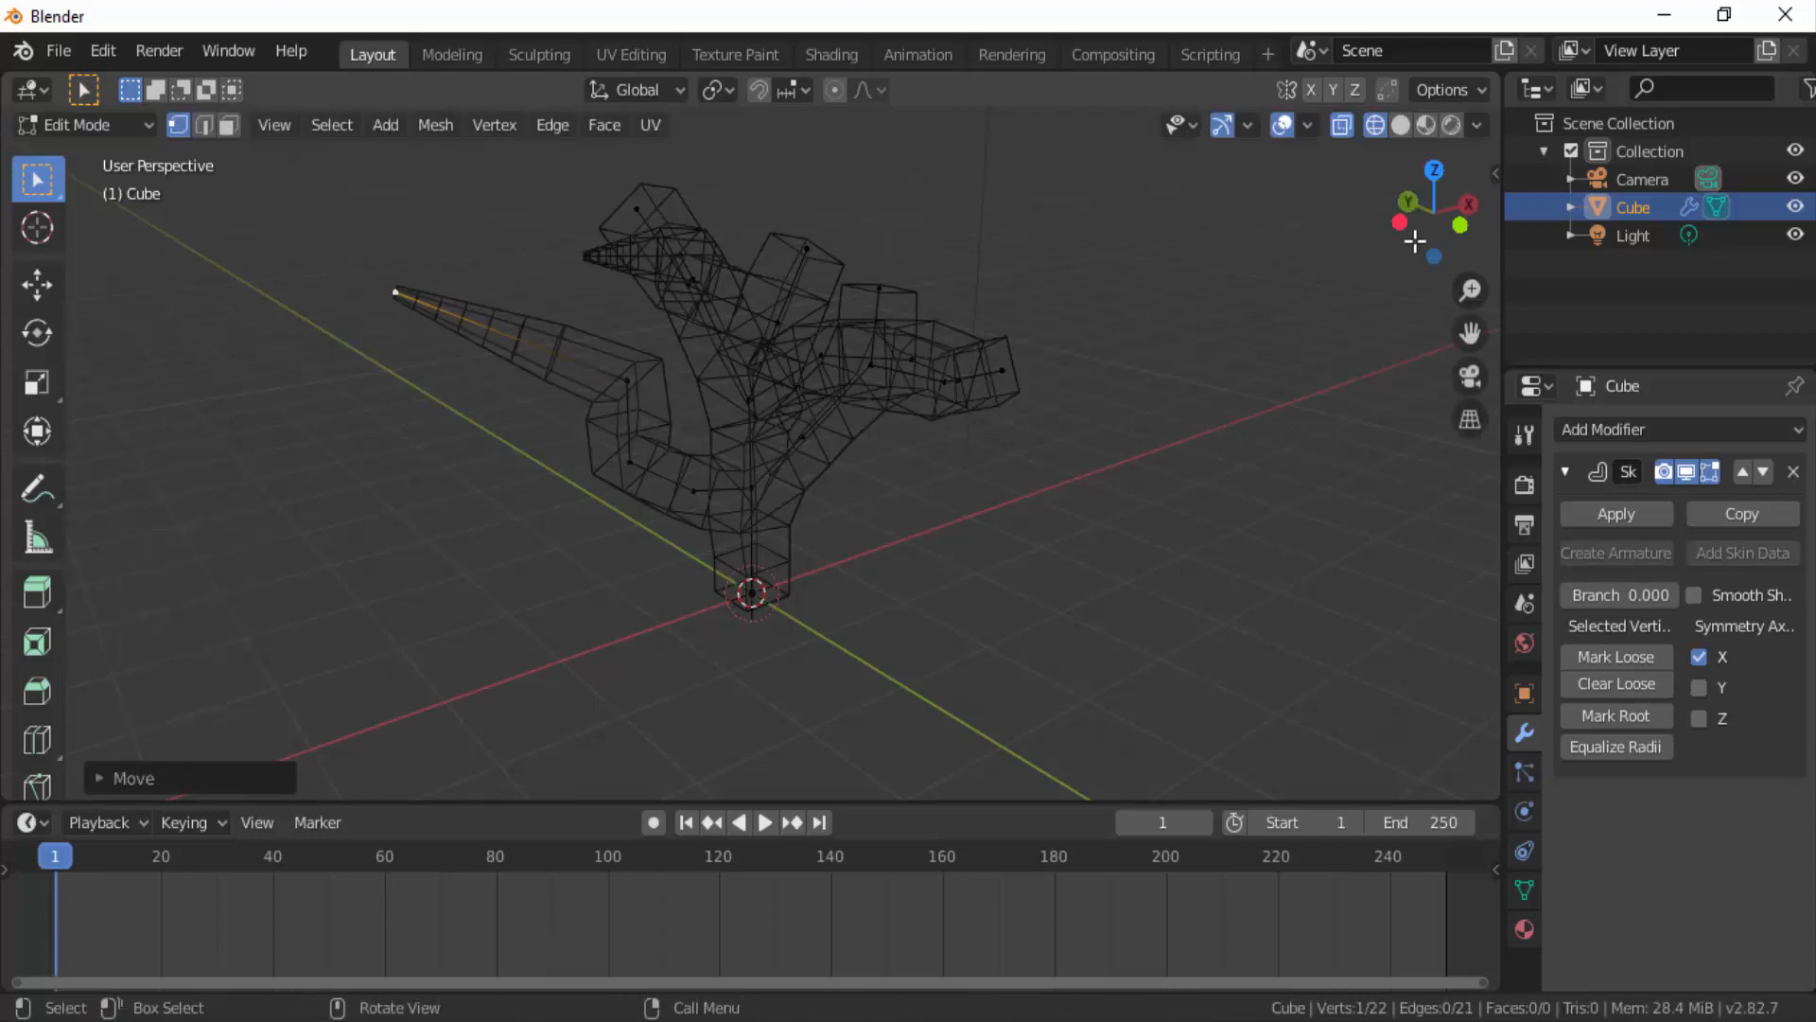
In solid shading, taper the upper branch tip facing negative Y to a point and move it about 1.26 m outward and down.
{"action": "left_click_drag", "start_coordinate": [1415, 231], "coordinate": [1329, 238]}
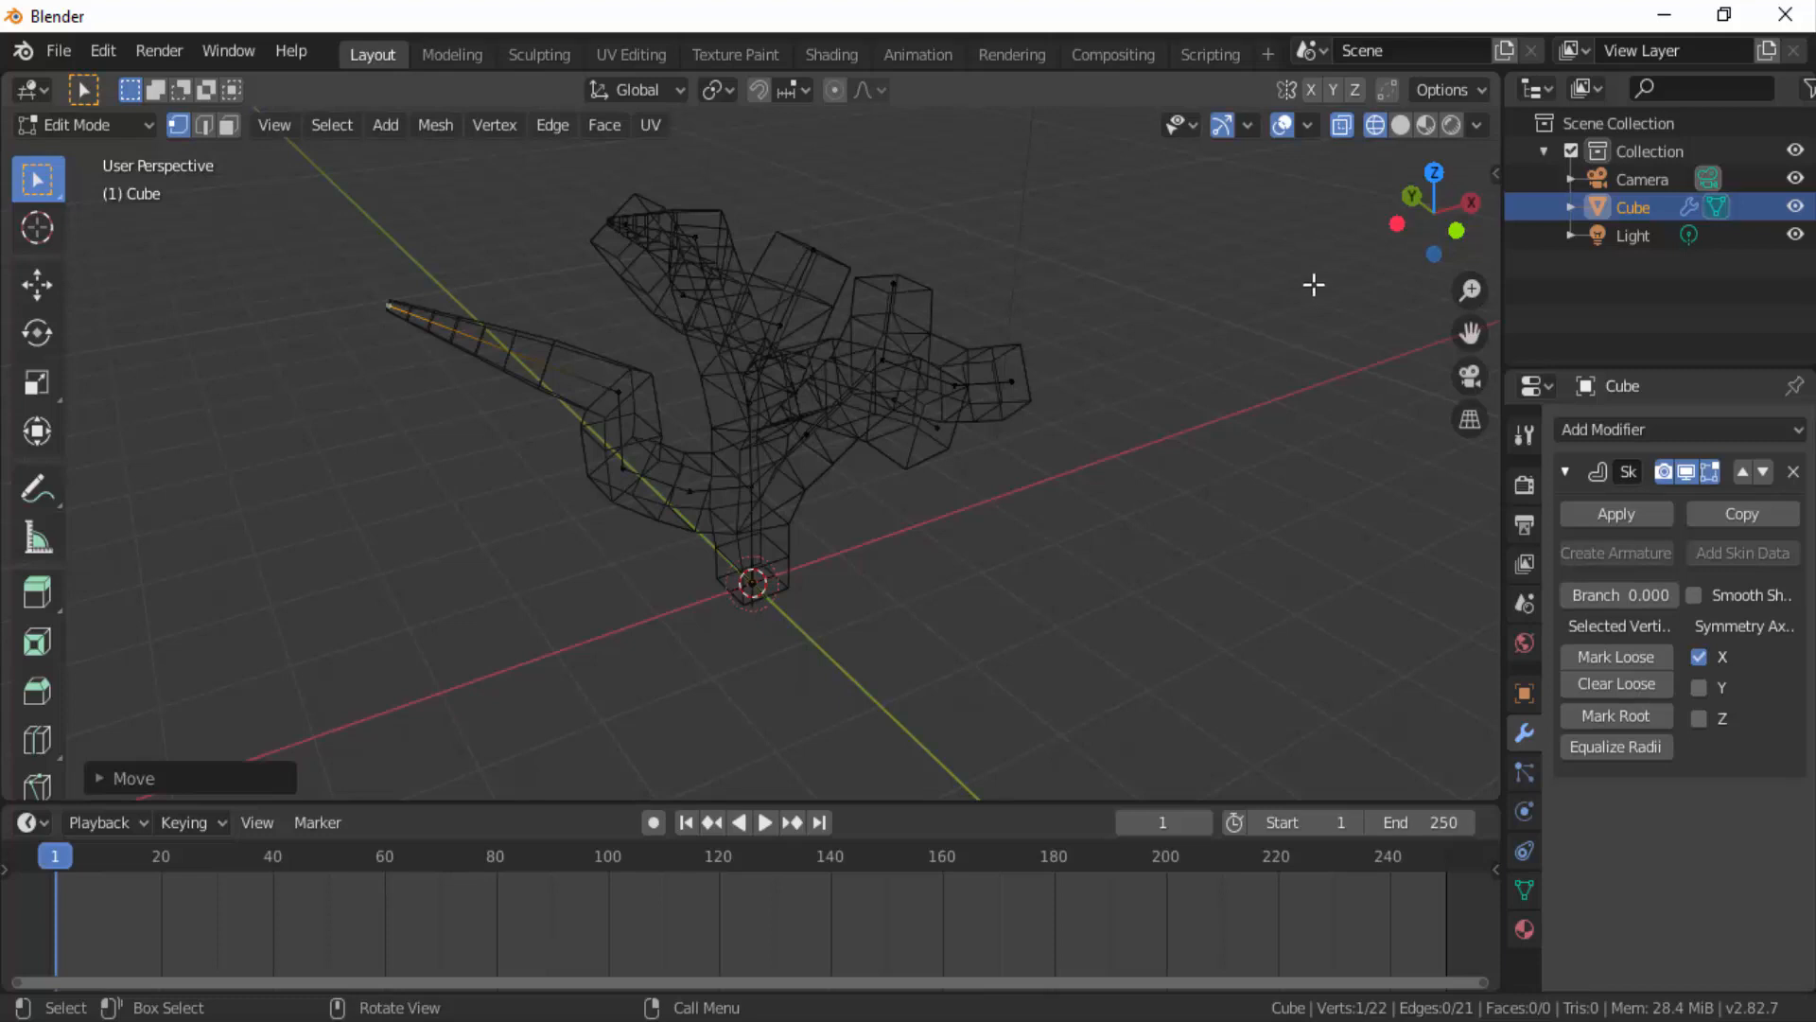
{"action": "left_click", "coordinate": [1402, 126]}
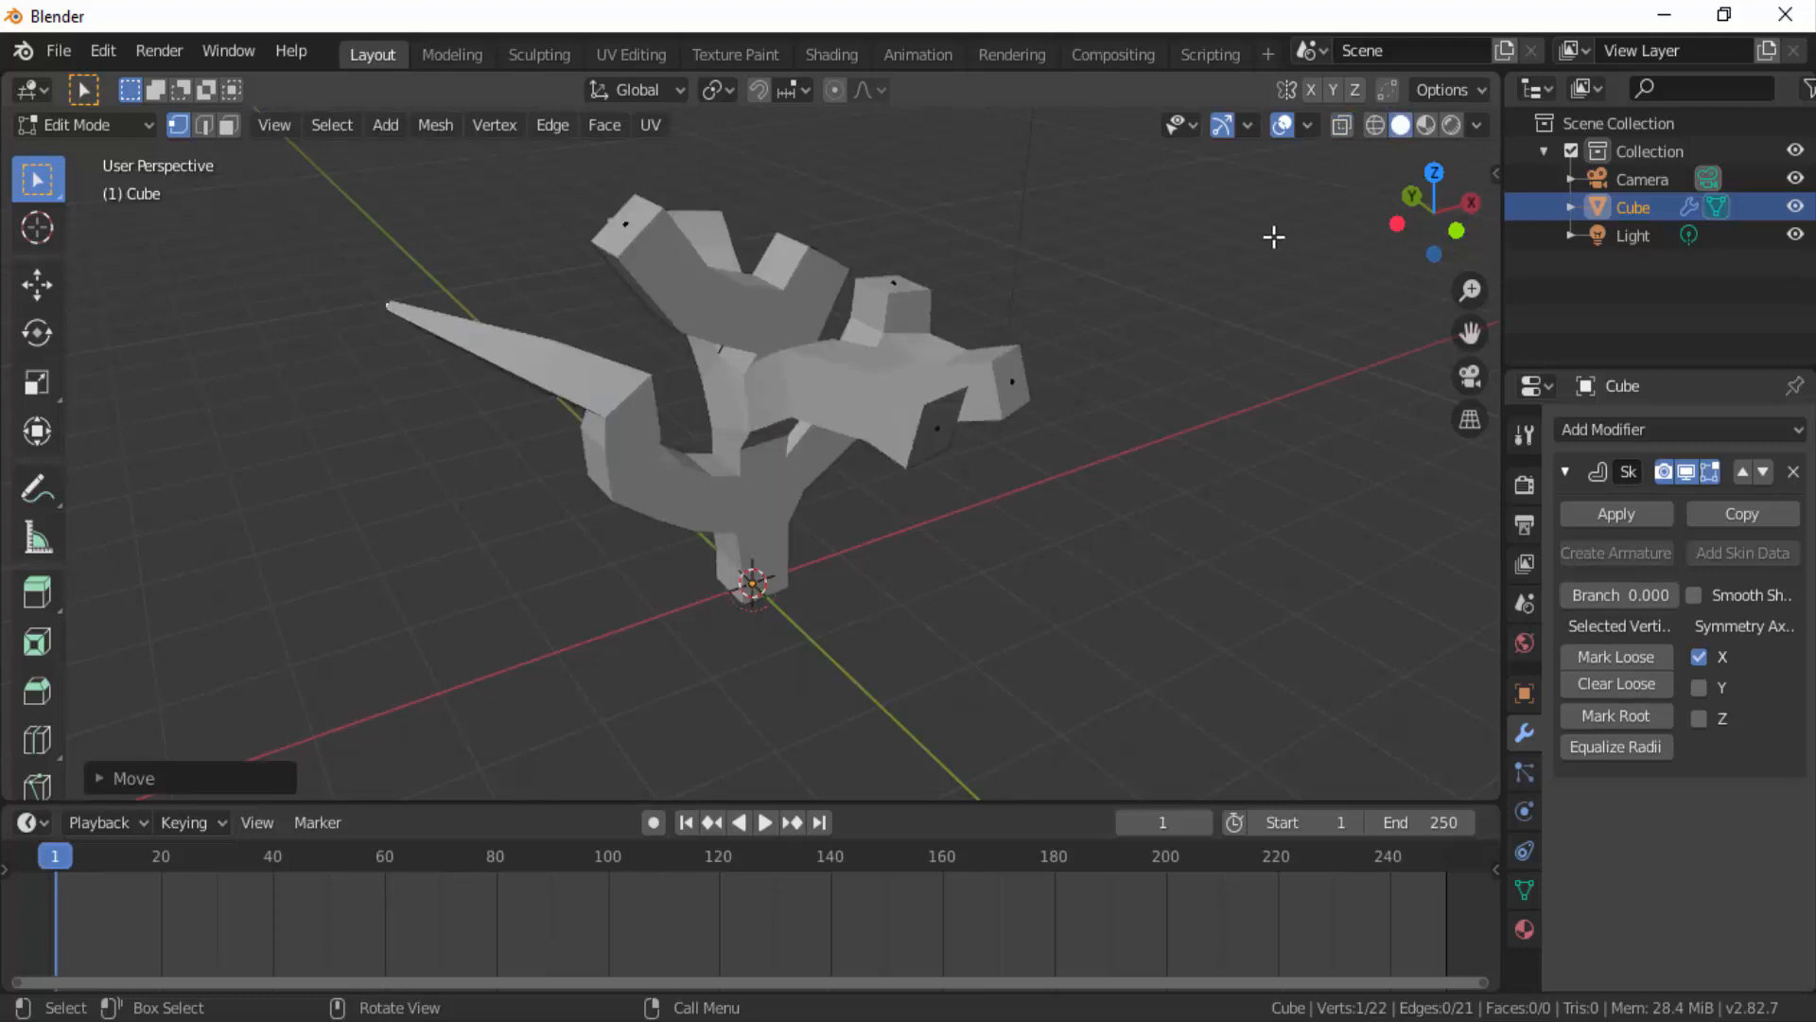
{"action": "left_click_drag", "start_coordinate": [1396, 247], "coordinate": [967, 229]}
{"action": "left_click", "coordinate": [887, 356]}
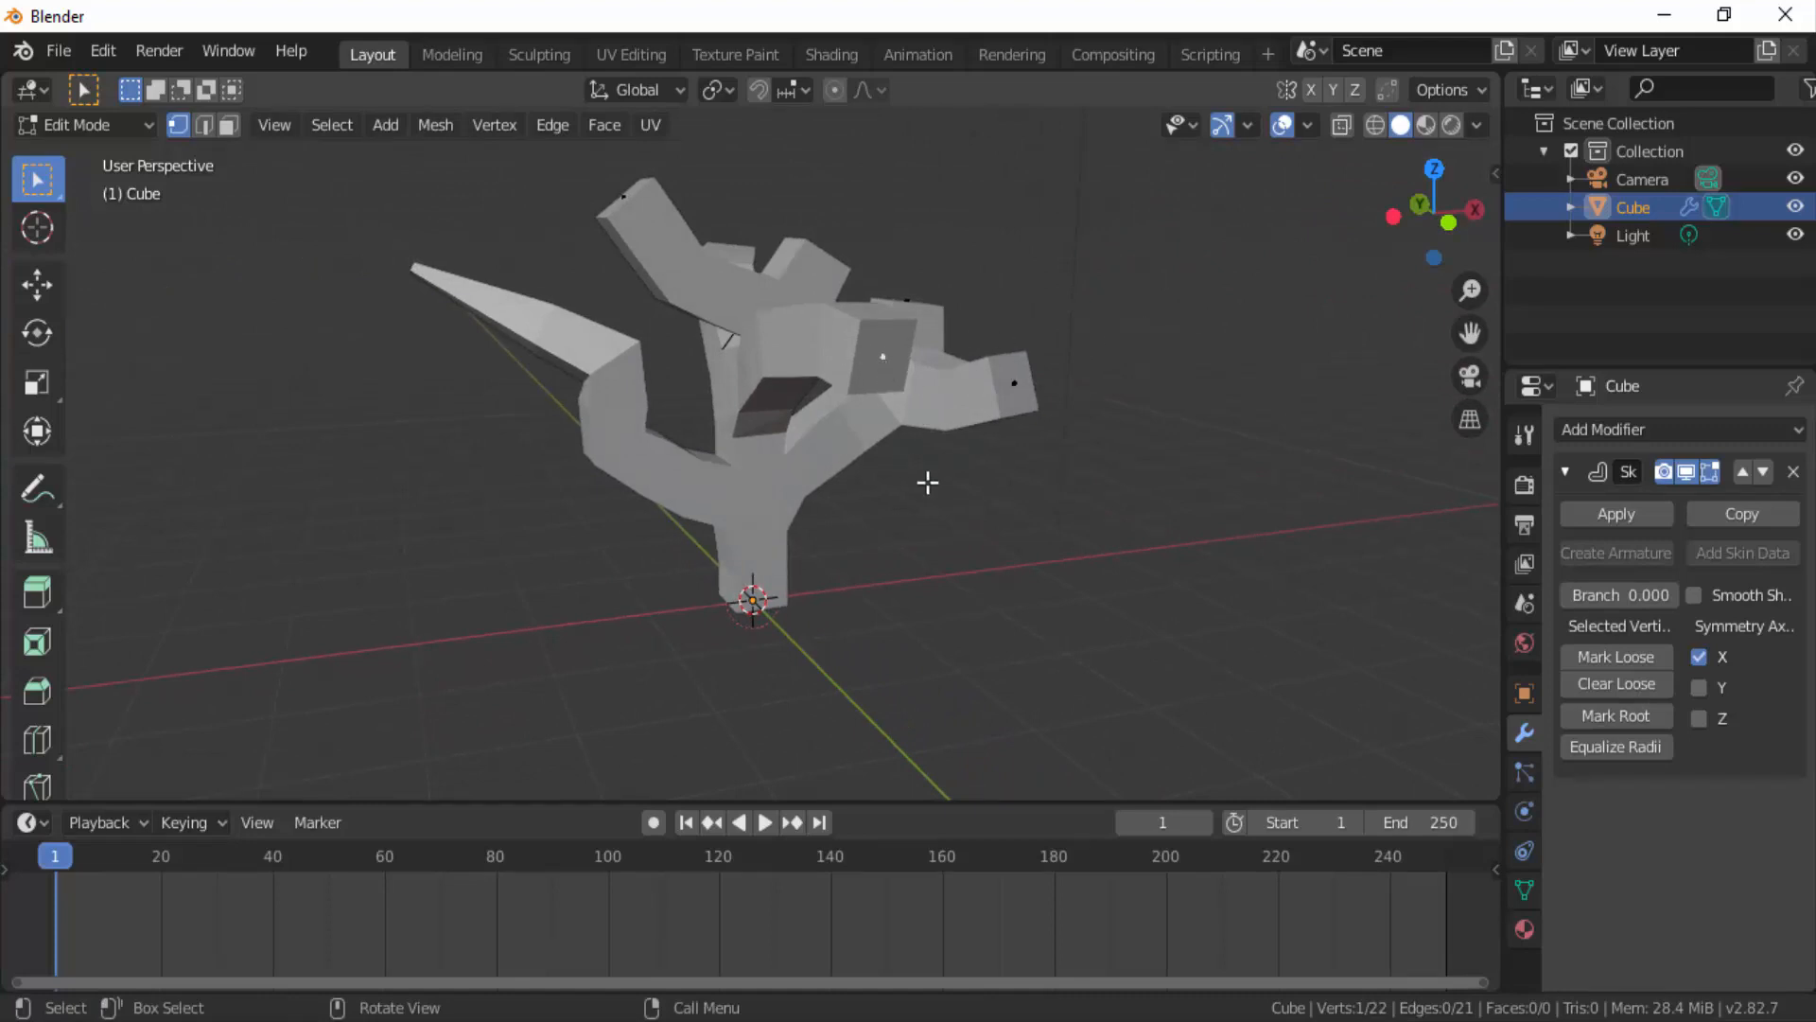
{"action": "key", "text": "ctrl+a"}
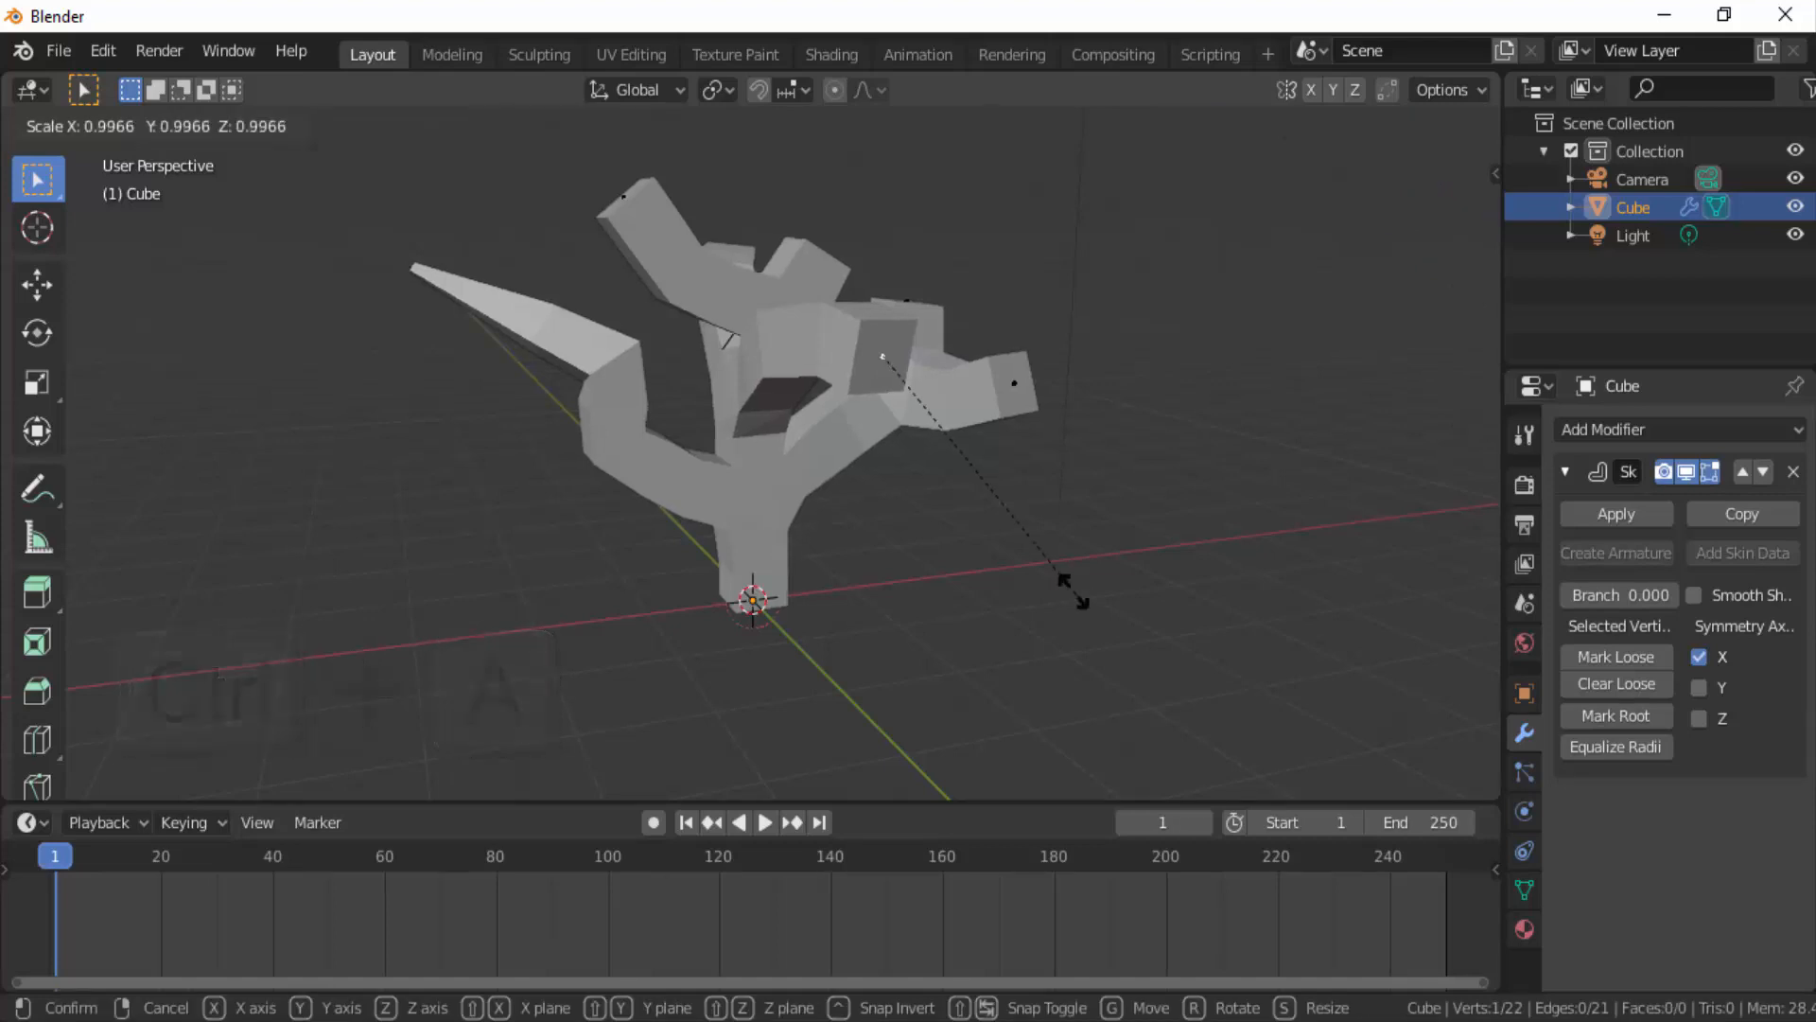
{"action": "left_click", "coordinate": [900, 389]}
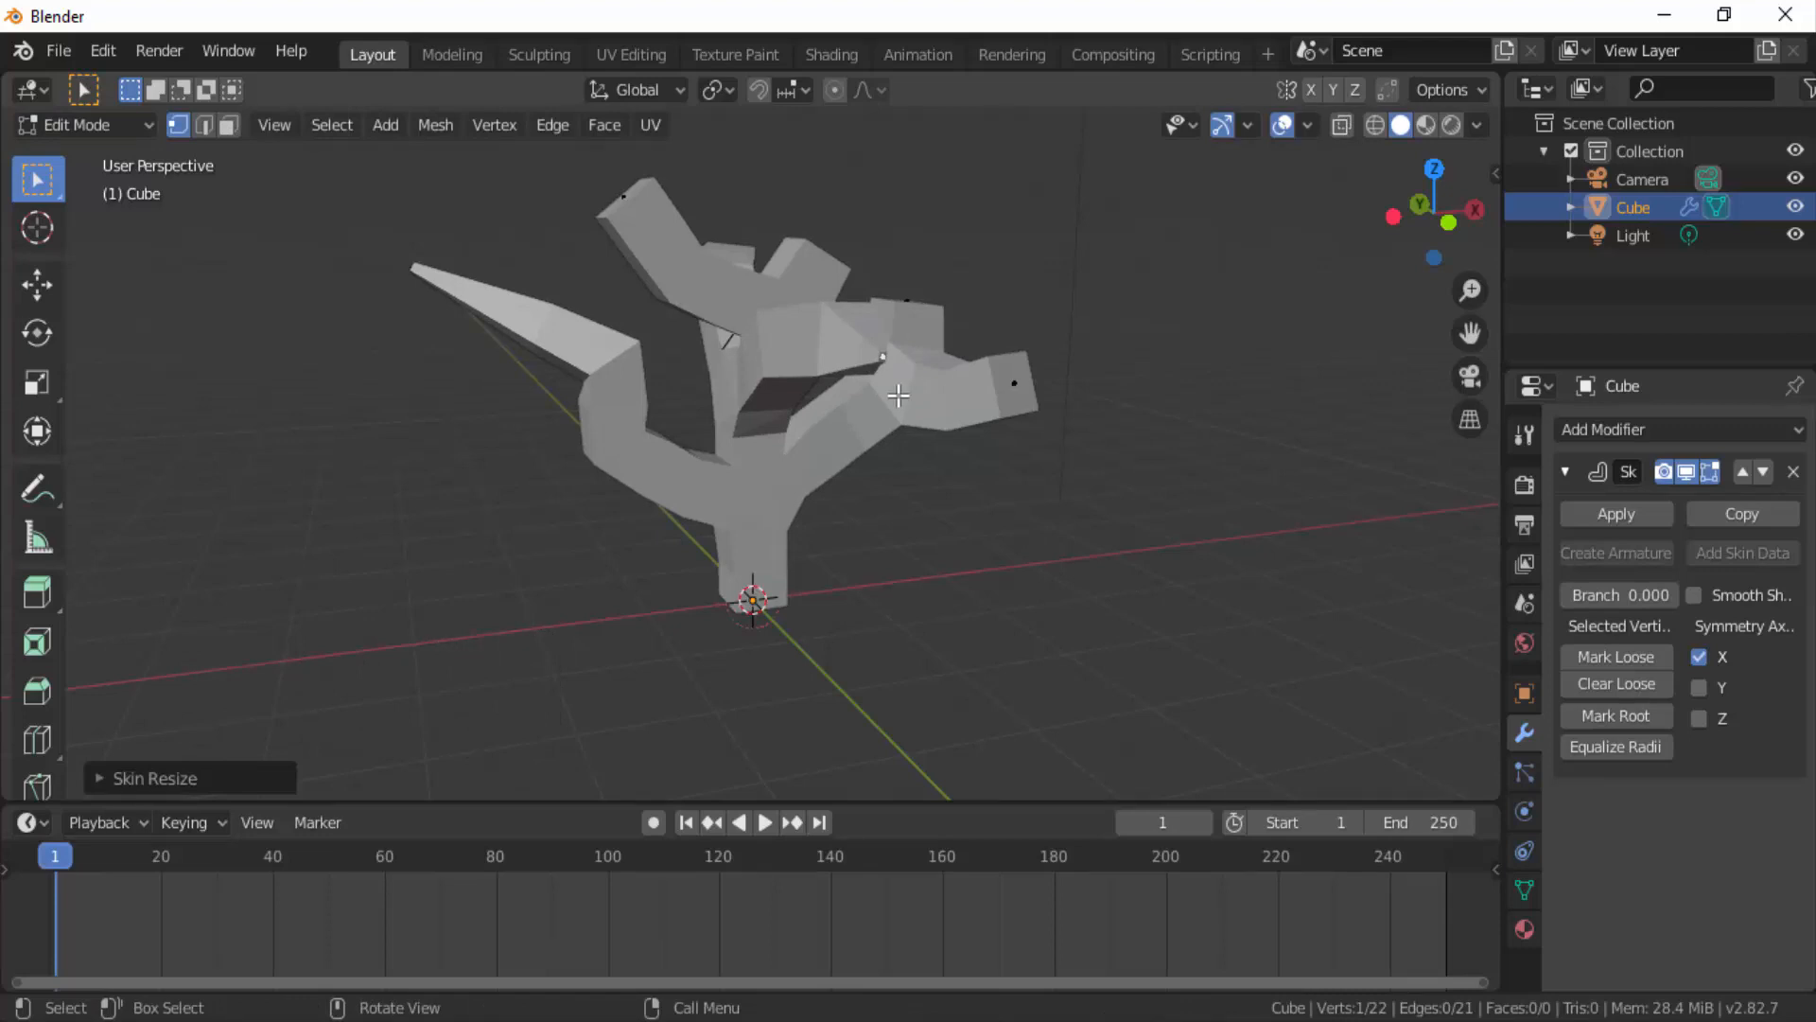
{"action": "key", "text": "g"}
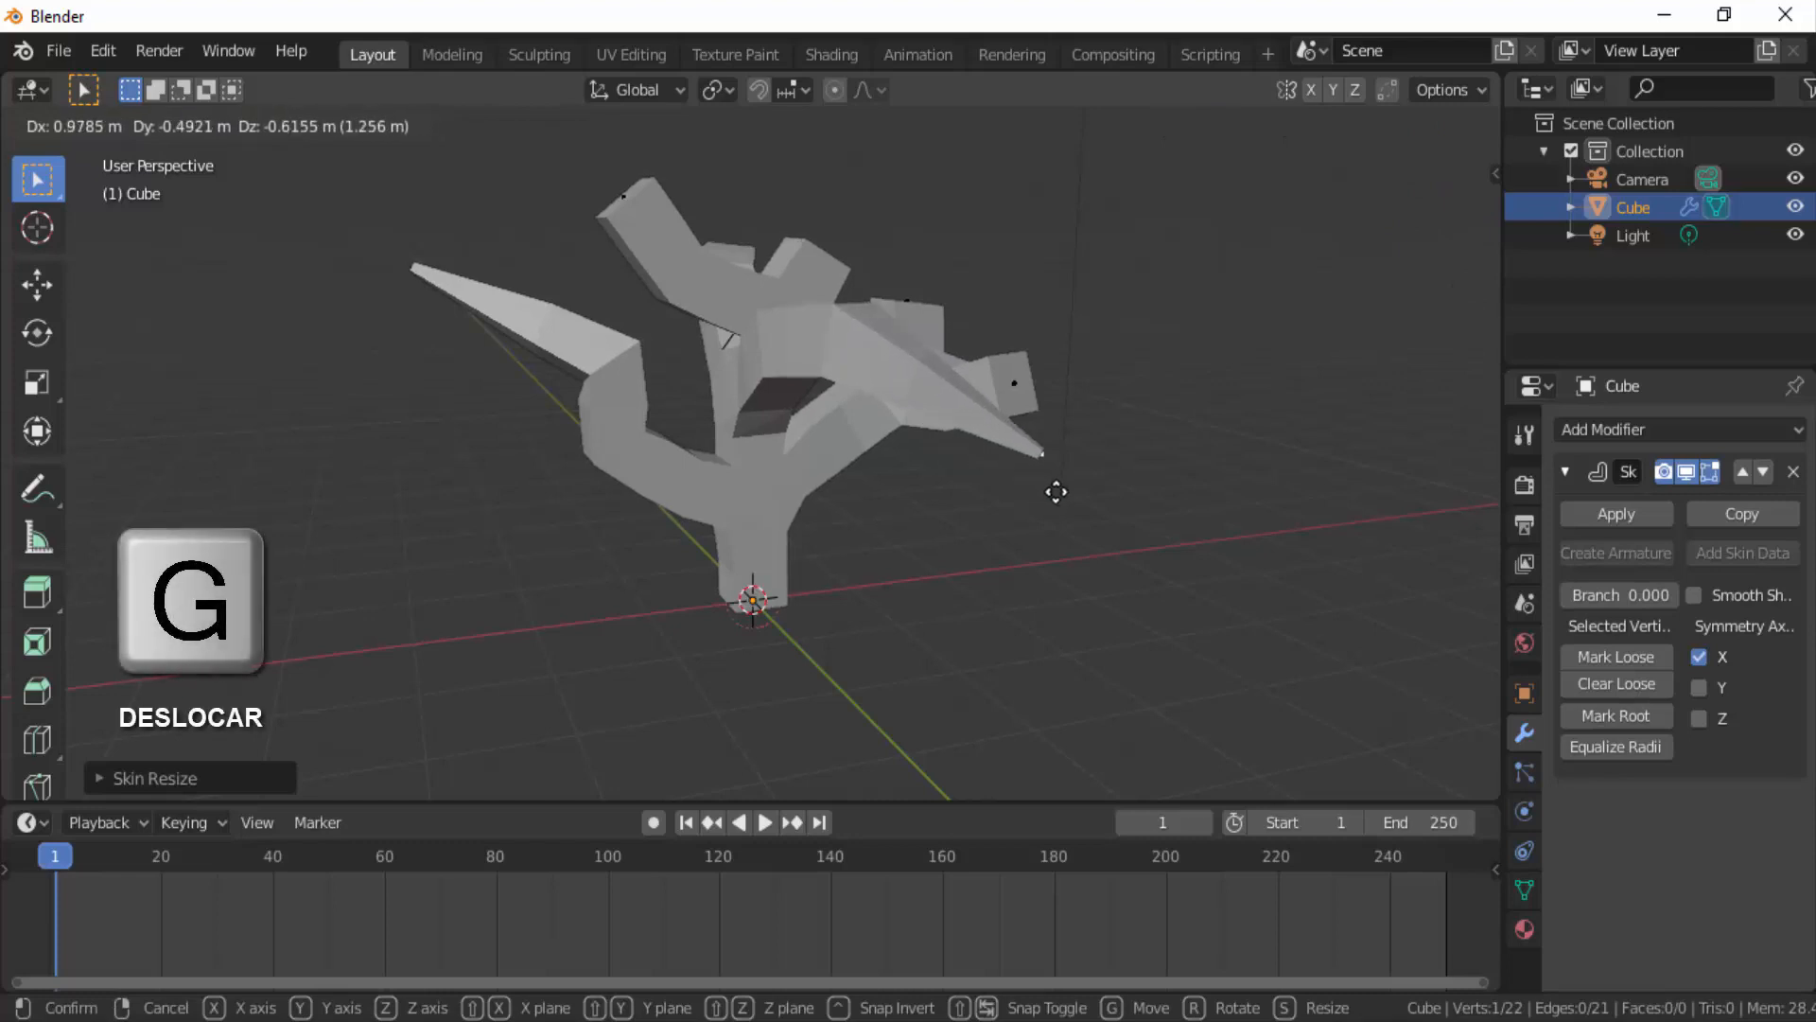
{"action": "left_click", "coordinate": [1056, 491]}
Try a Subdivision Surface modifier on the skinned tree, inspect its smoothed shape, and remove the modifier.
{"action": "left_click_drag", "start_coordinate": [1425, 225], "coordinate": [1399, 357]}
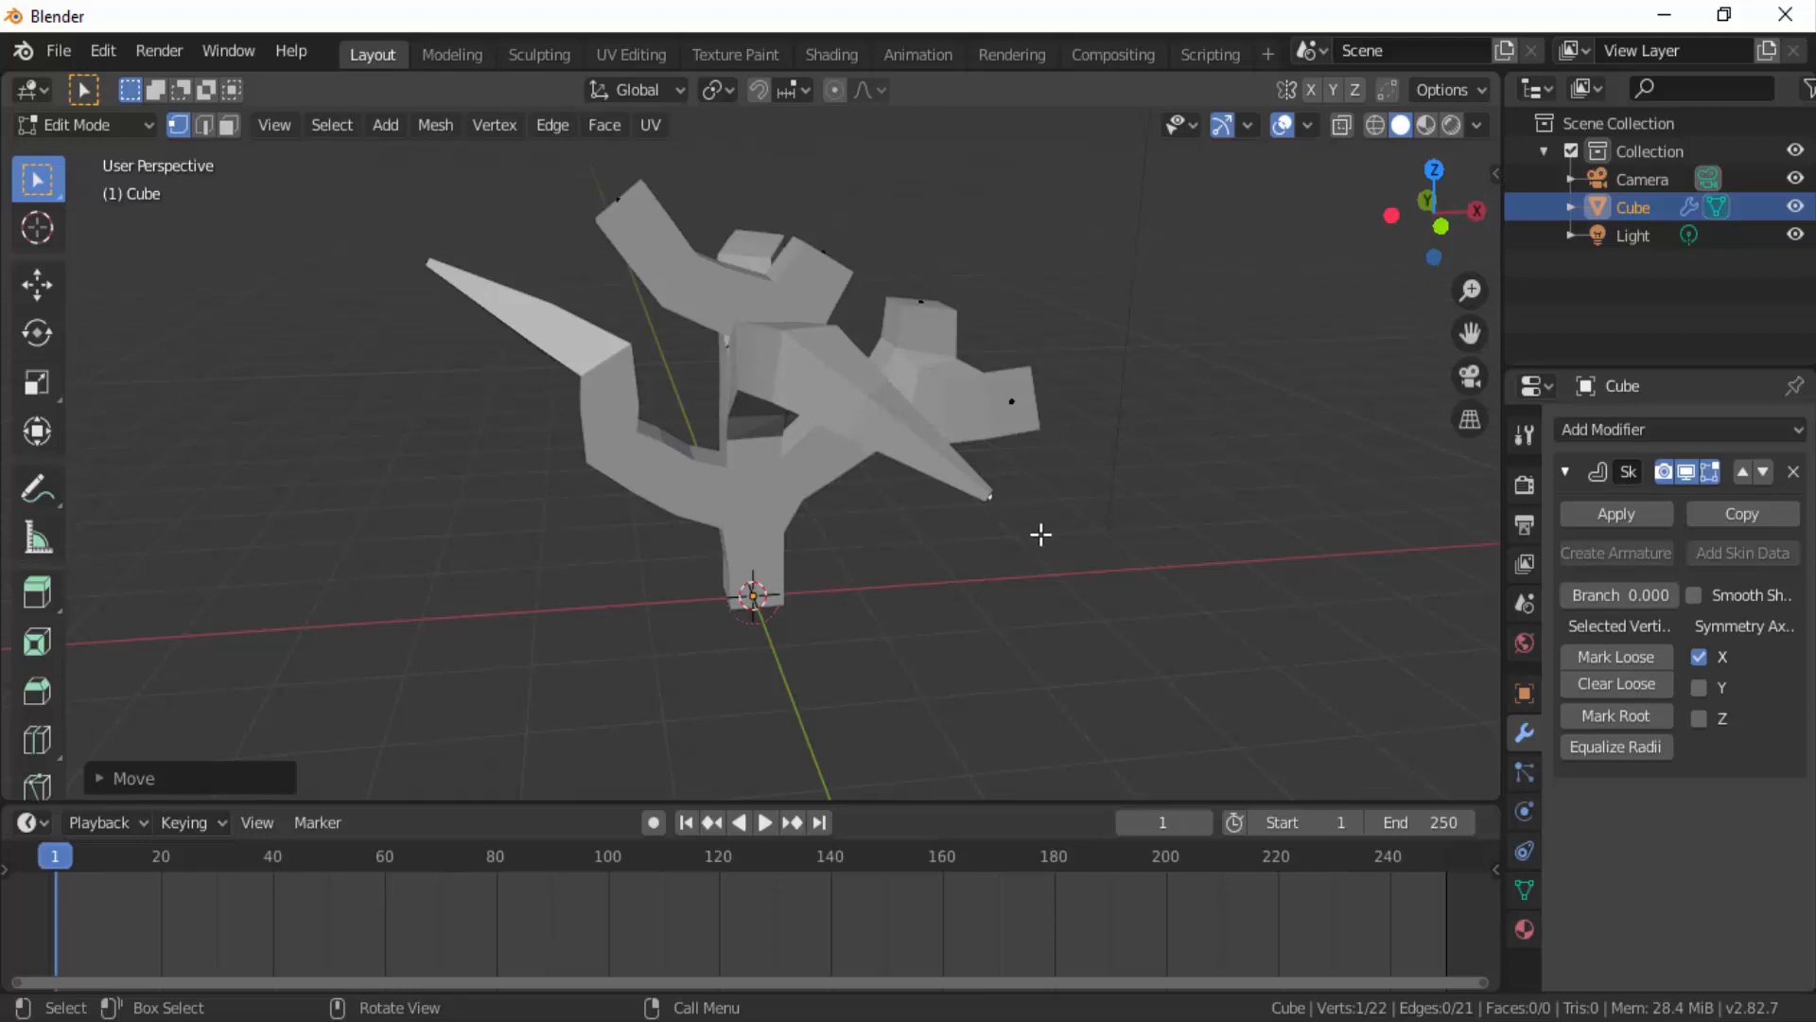
{"action": "left_click", "coordinate": [1640, 435]}
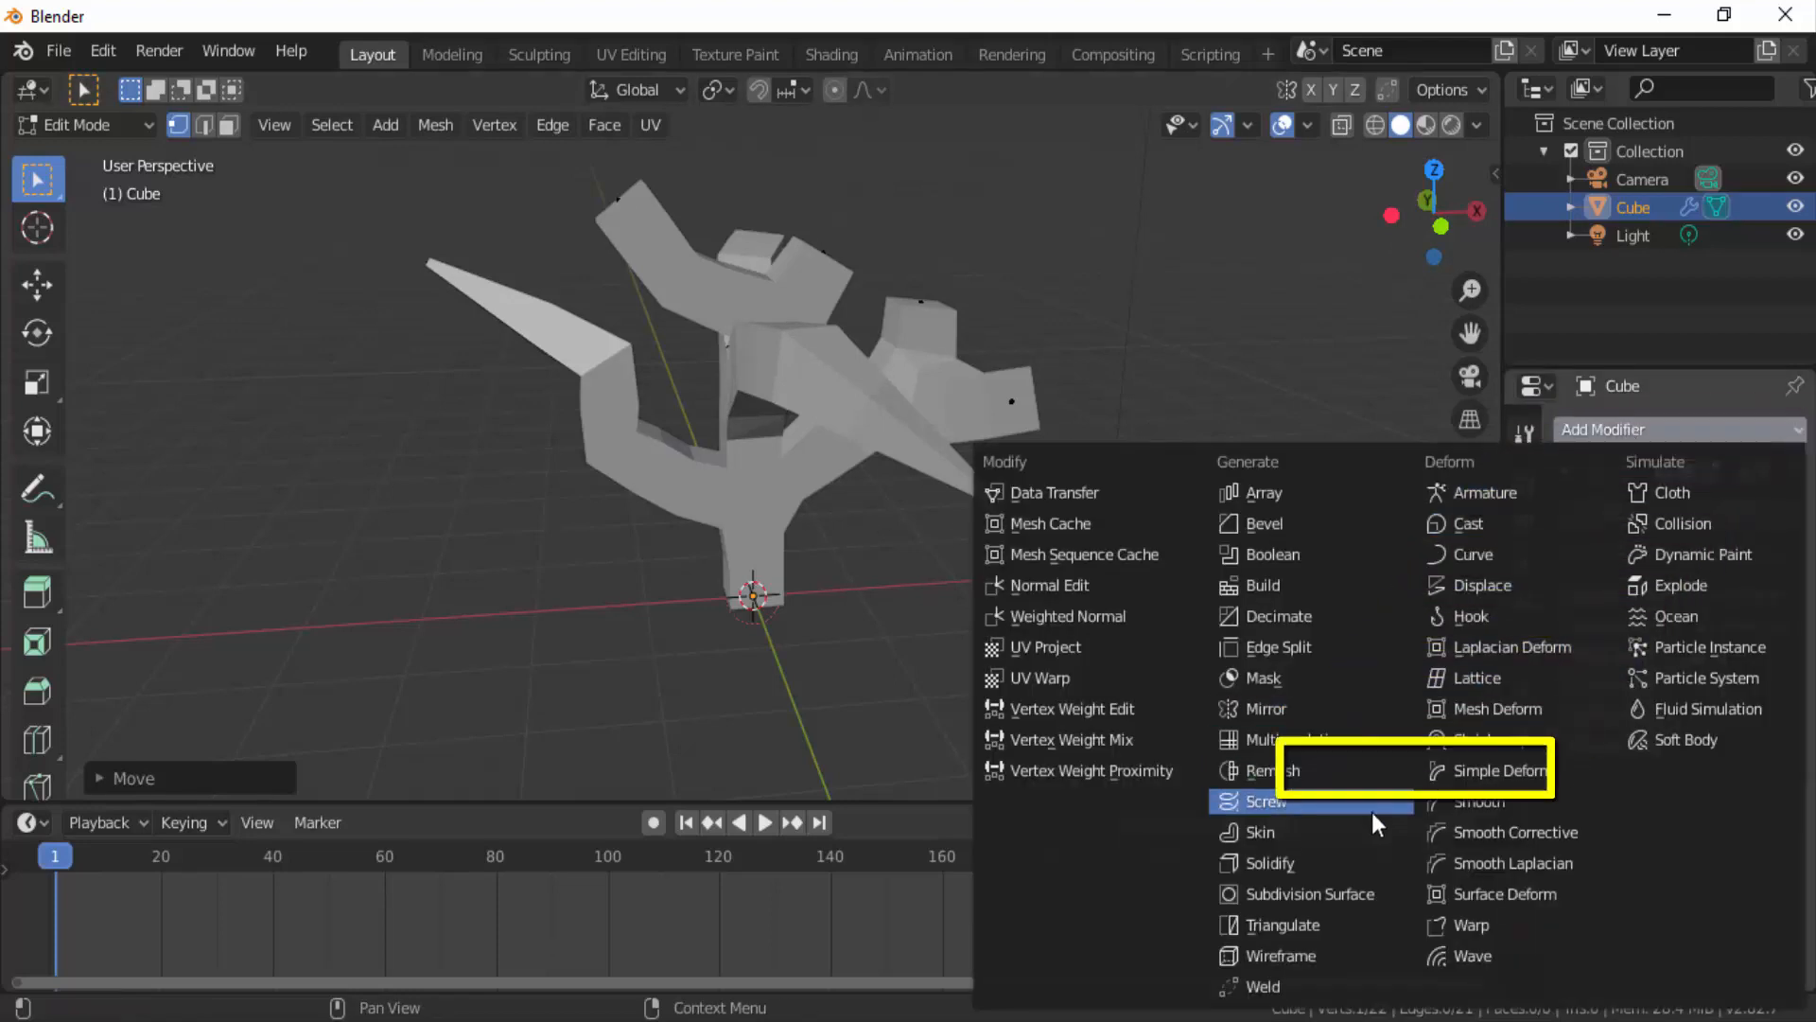
{"action": "left_click", "coordinate": [1310, 894]}
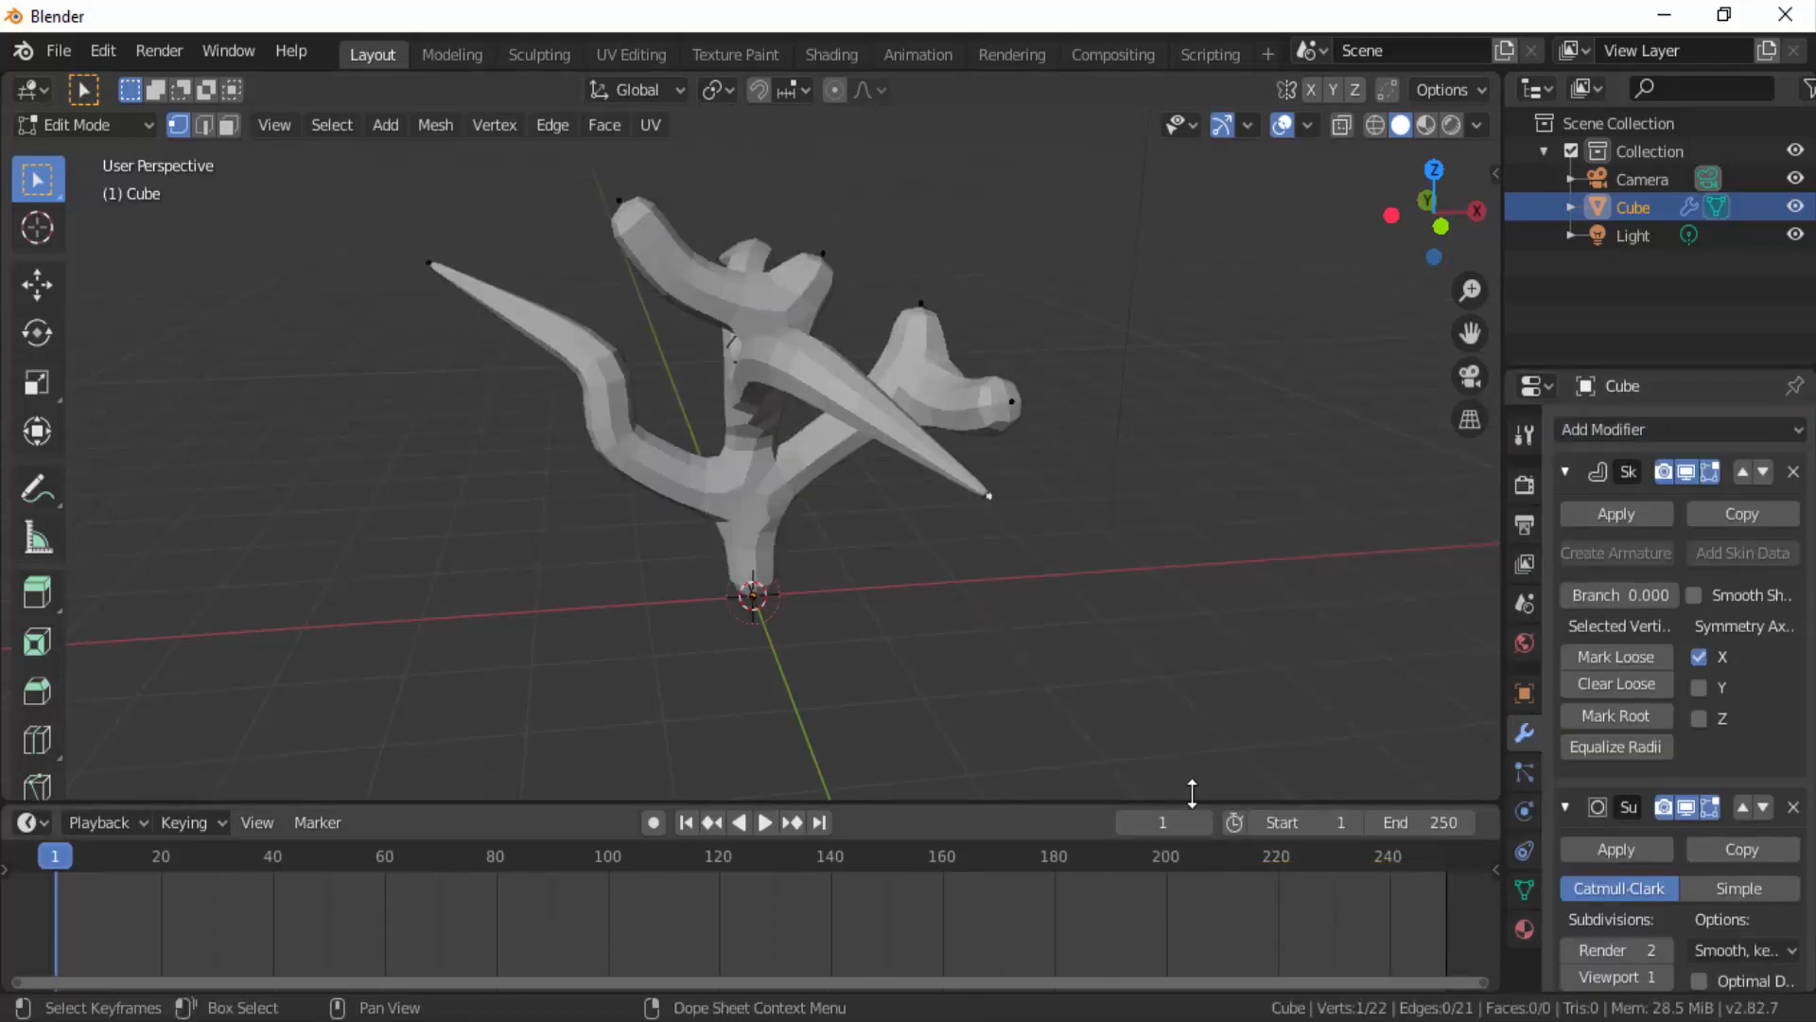
{"action": "left_click_drag", "start_coordinate": [1416, 248], "coordinate": [1318, 324]}
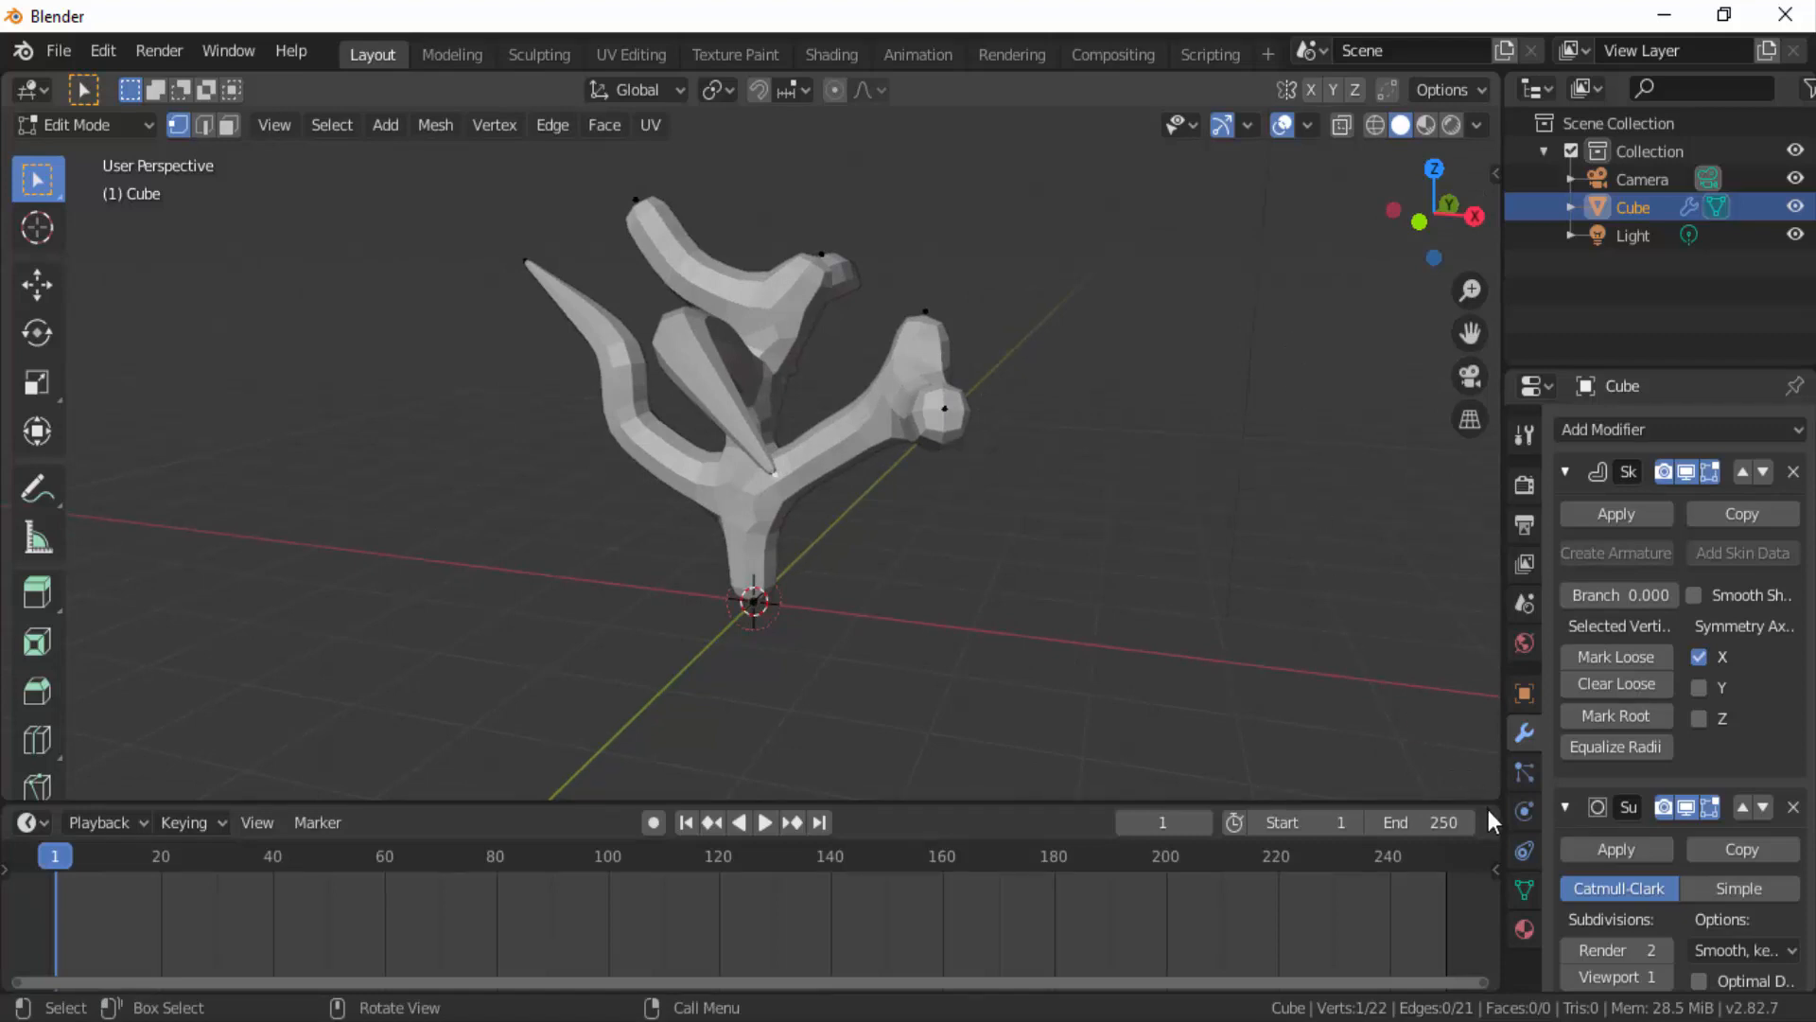
{"action": "left_click", "coordinate": [1793, 807]}
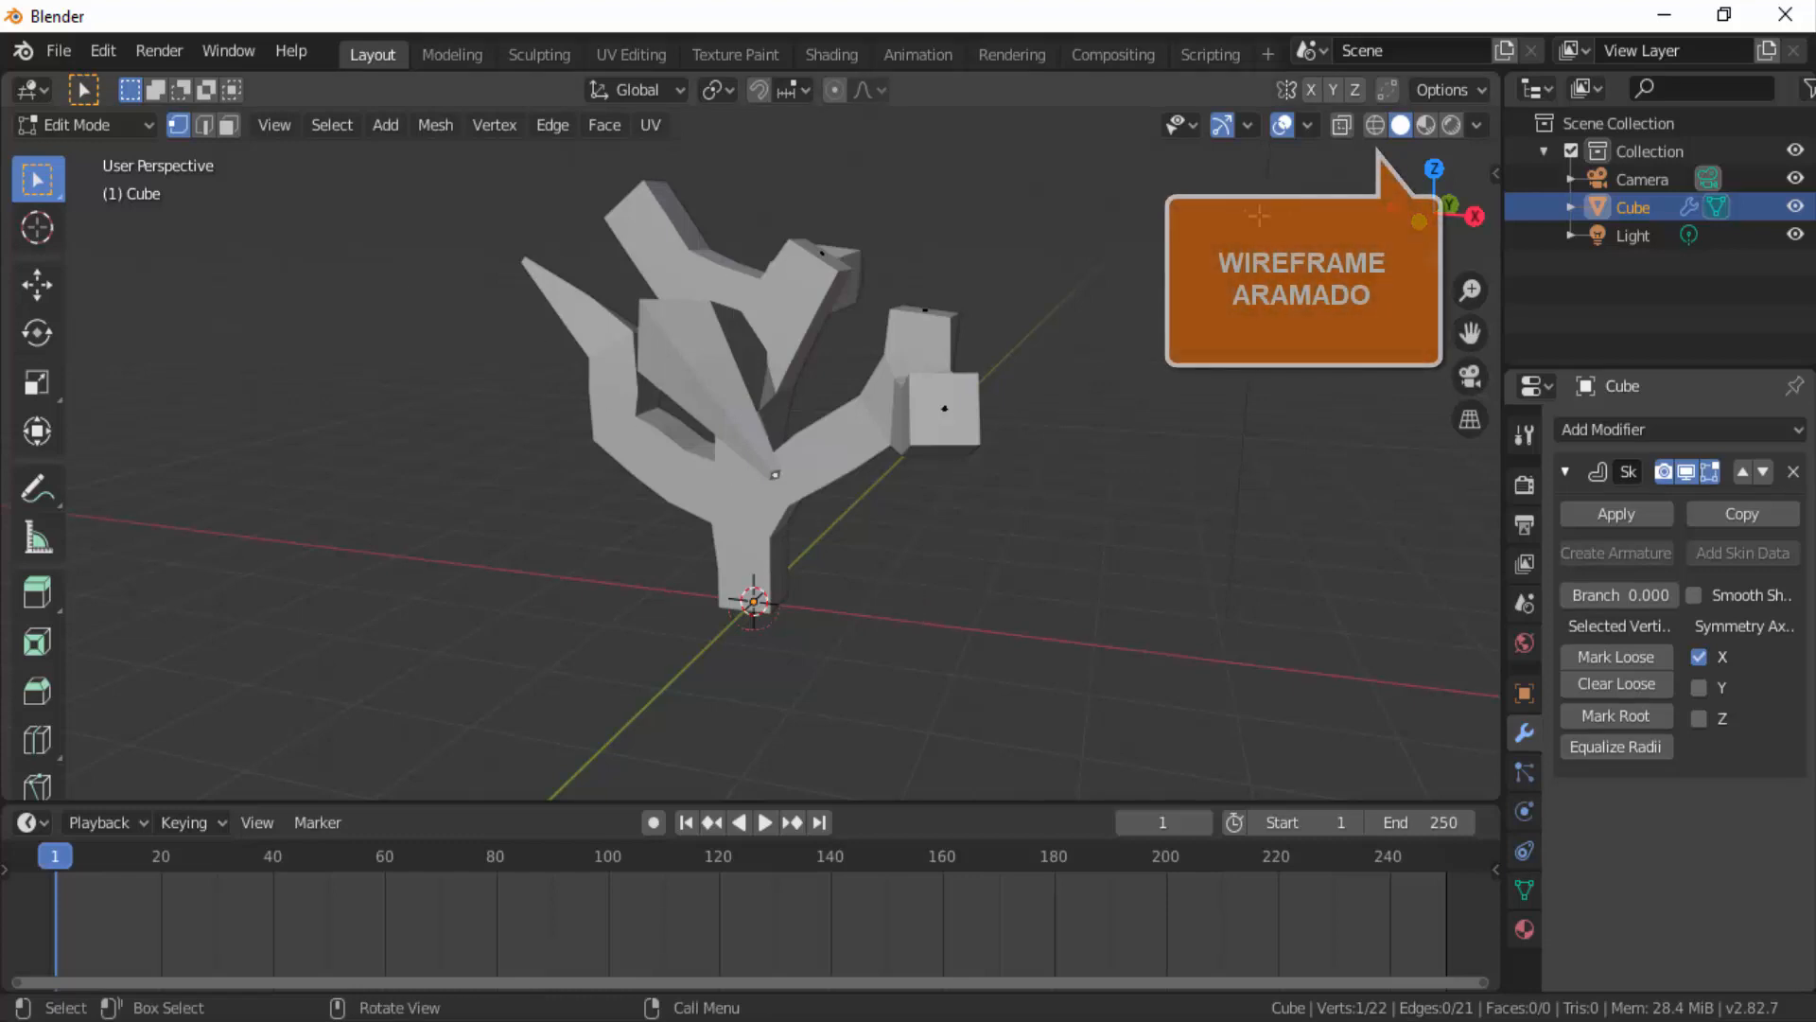
In wireframe shading, mark the vertex at the top of the trunk, where the lower branches fork, as the skin root.
{"action": "left_click", "coordinate": [1377, 127]}
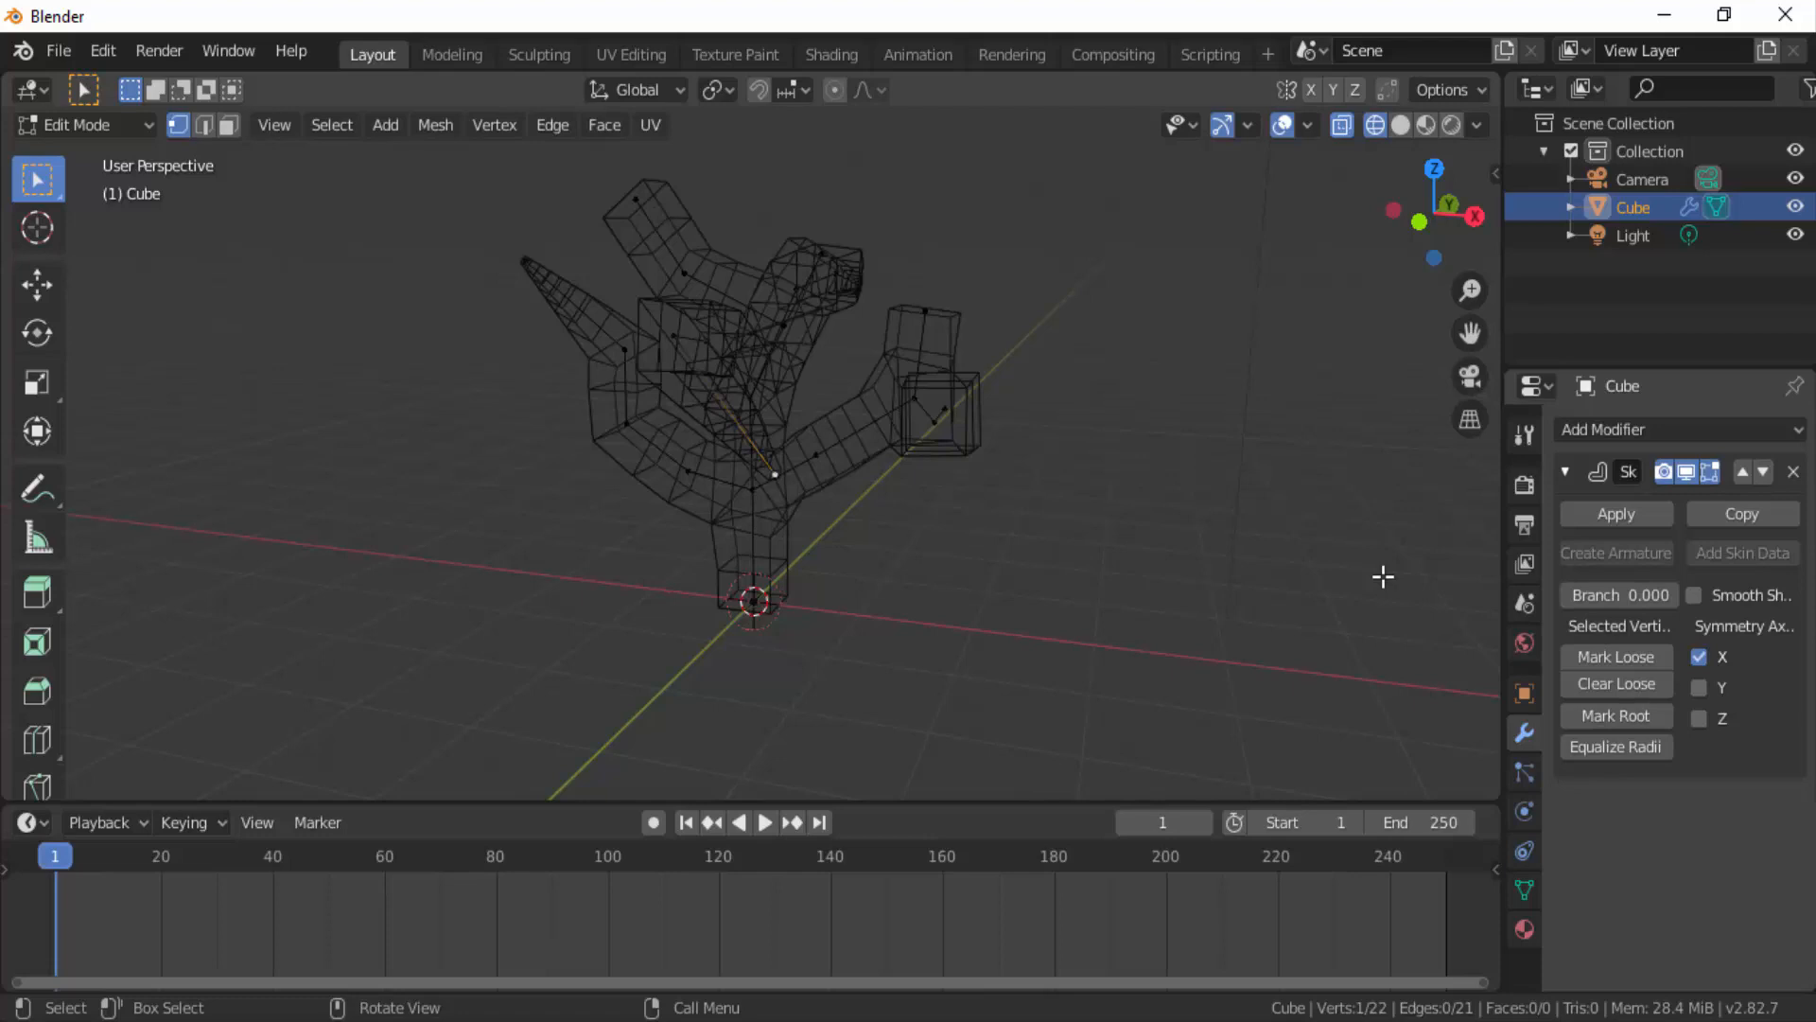
{"action": "left_click", "coordinate": [753, 492]}
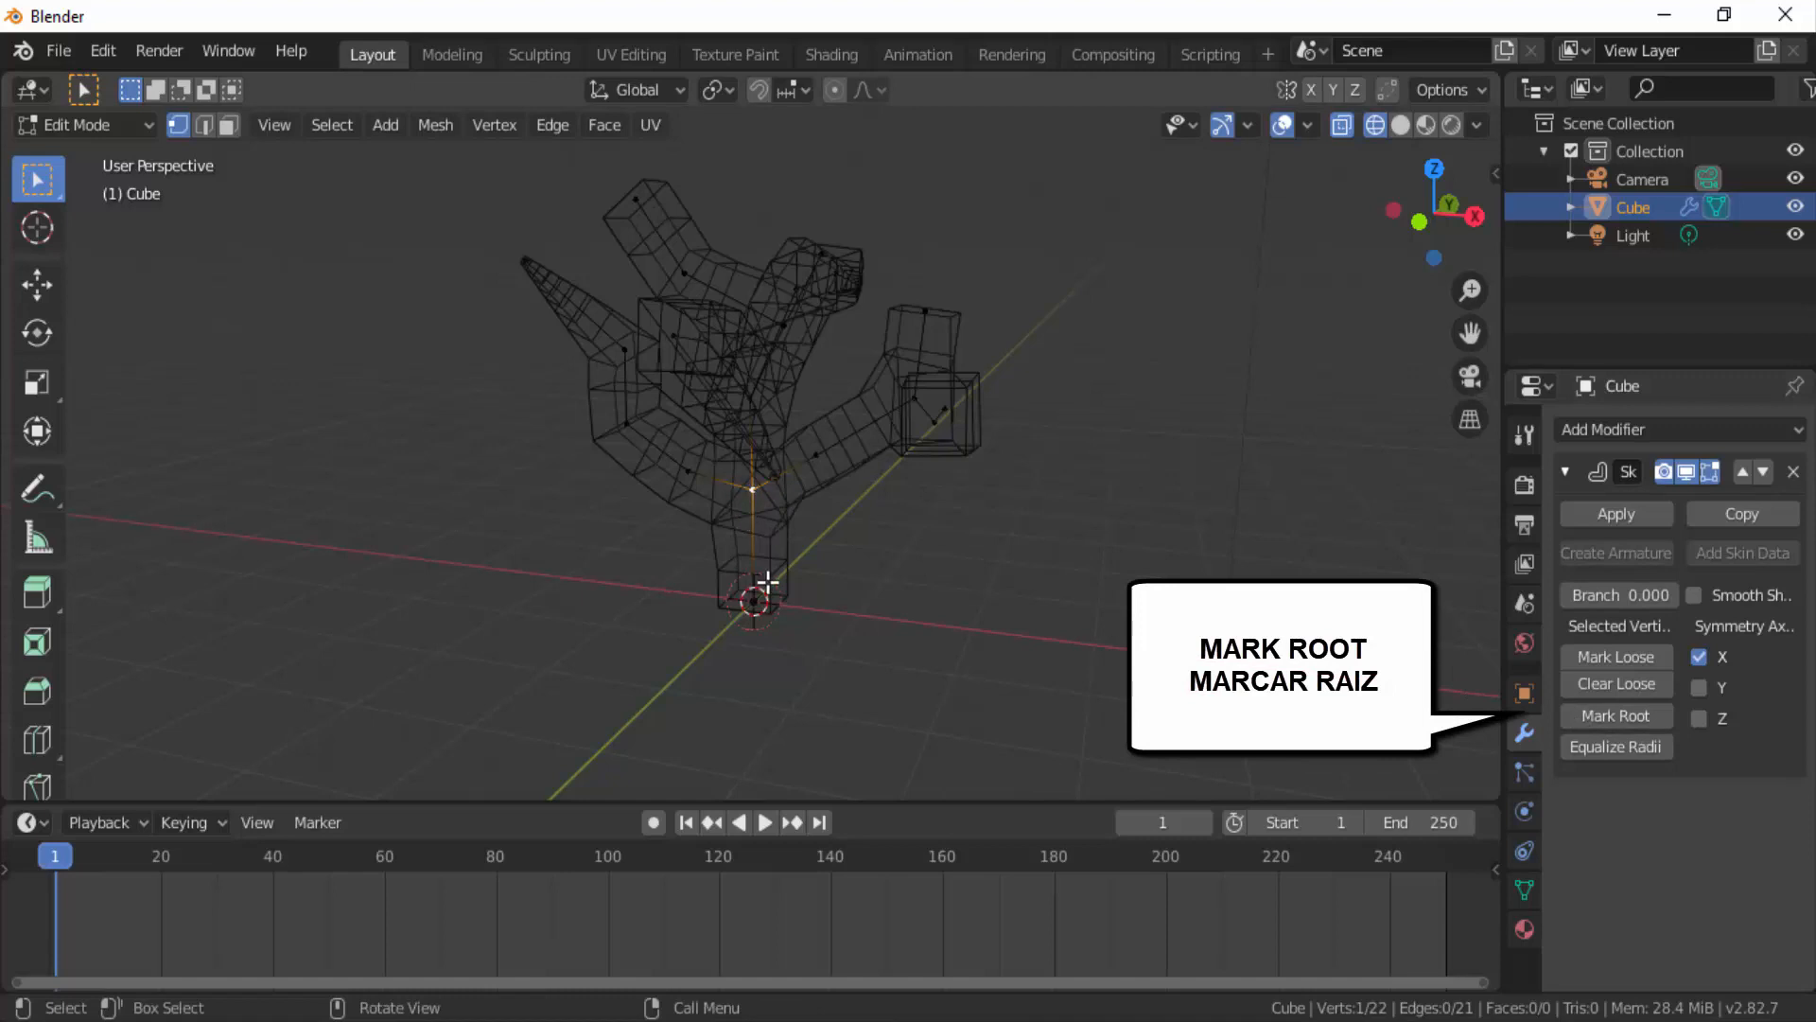
{"action": "scroll", "coordinate": [847, 580], "scroll_direction": "up", "scroll_amount": 4}
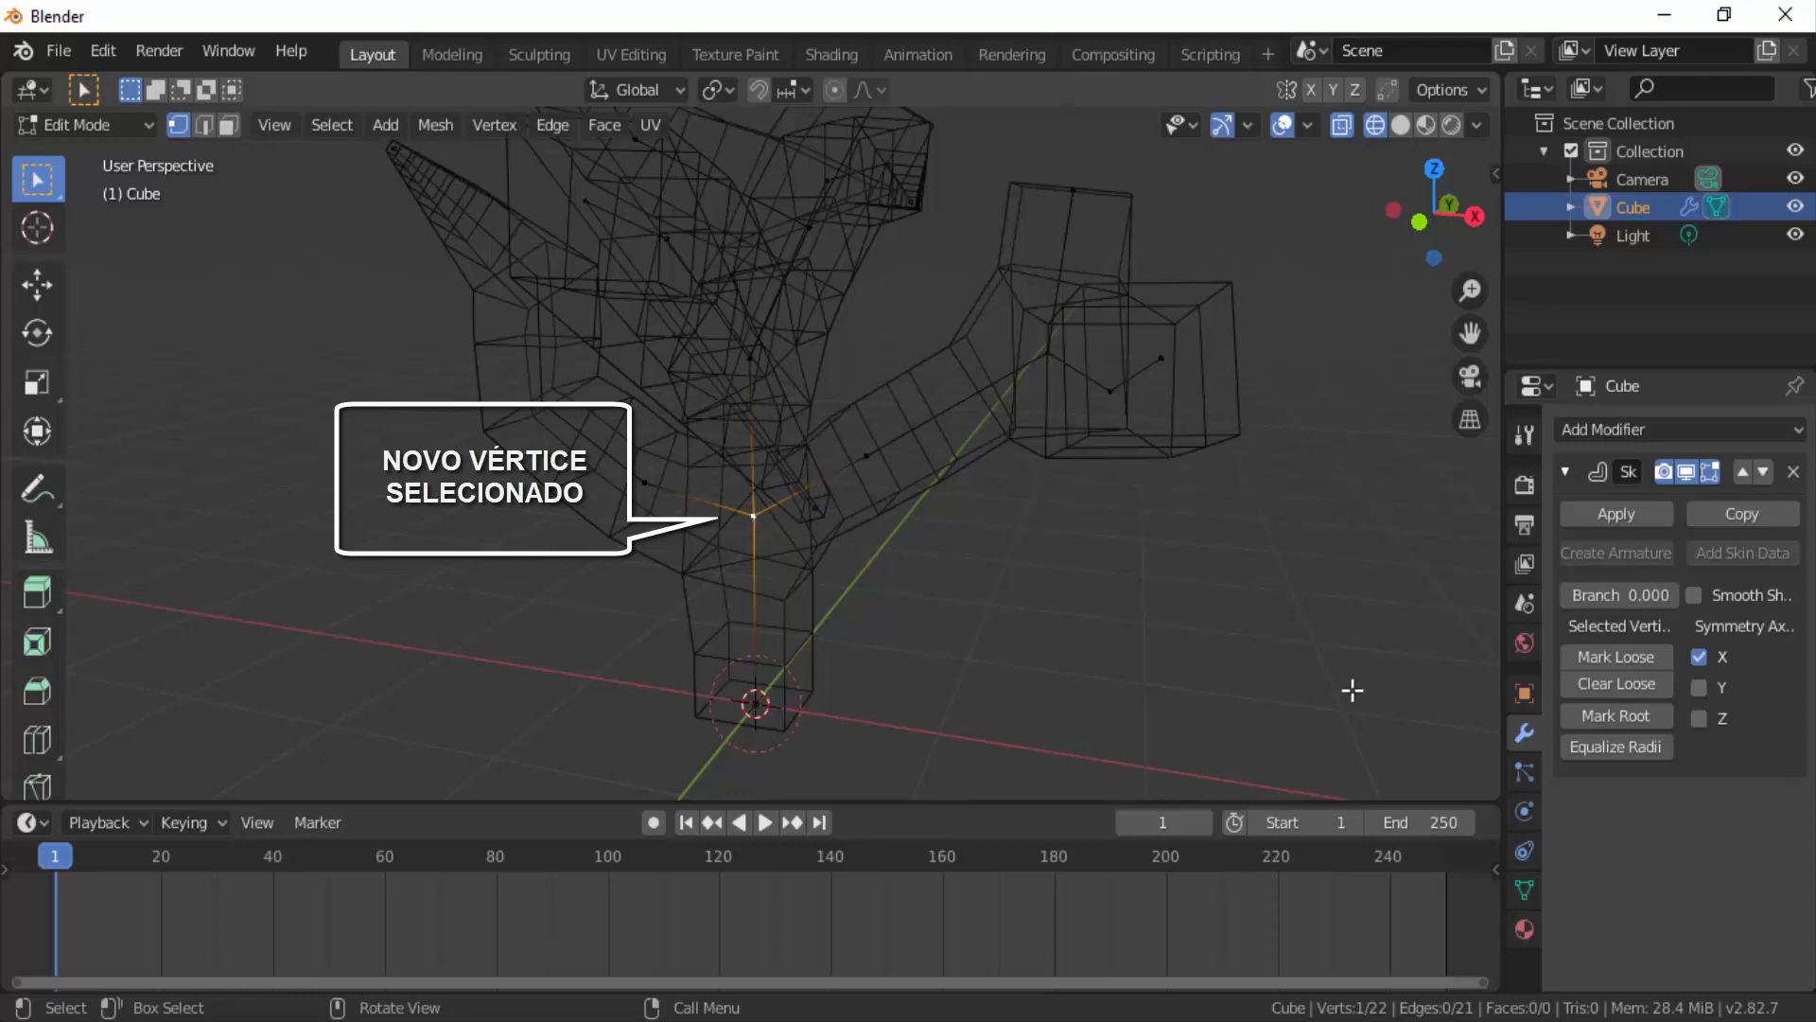
{"action": "left_click", "coordinate": [1608, 718]}
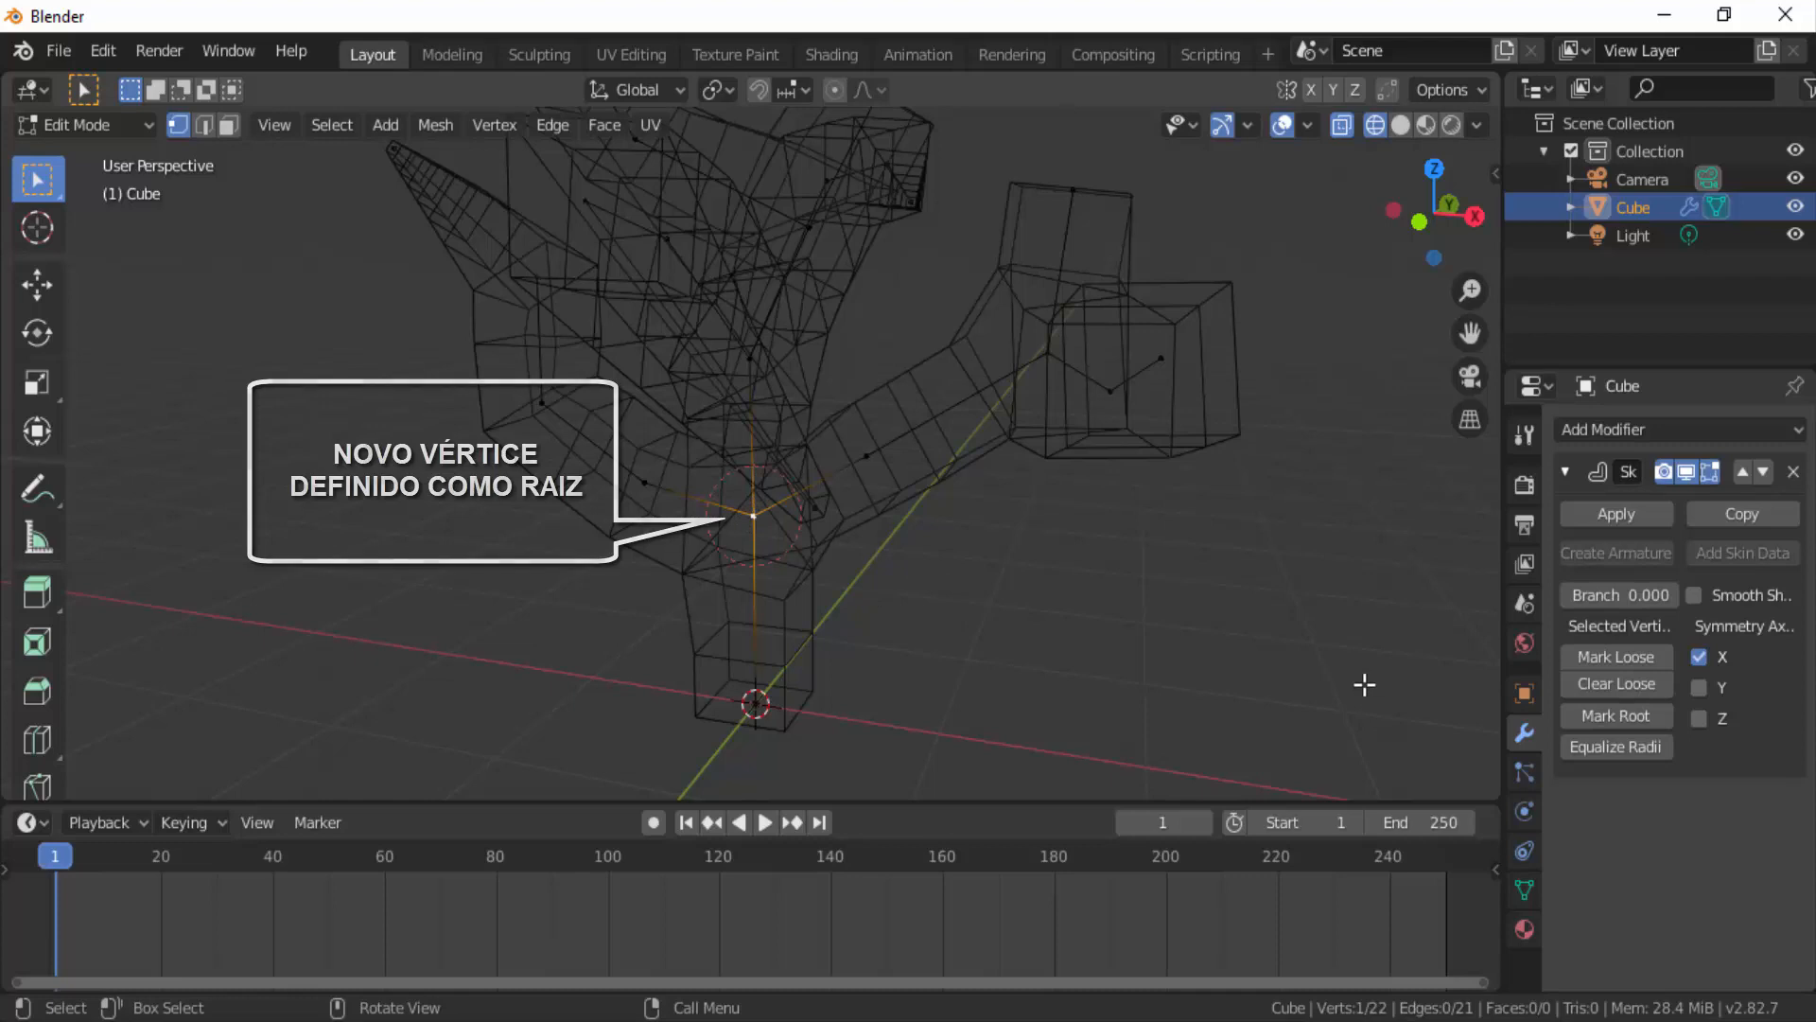
Return the tree to Object Mode and create an armature from its Skin modifier.
{"action": "scroll", "coordinate": [1306, 681], "scroll_direction": "down", "scroll_amount": 2}
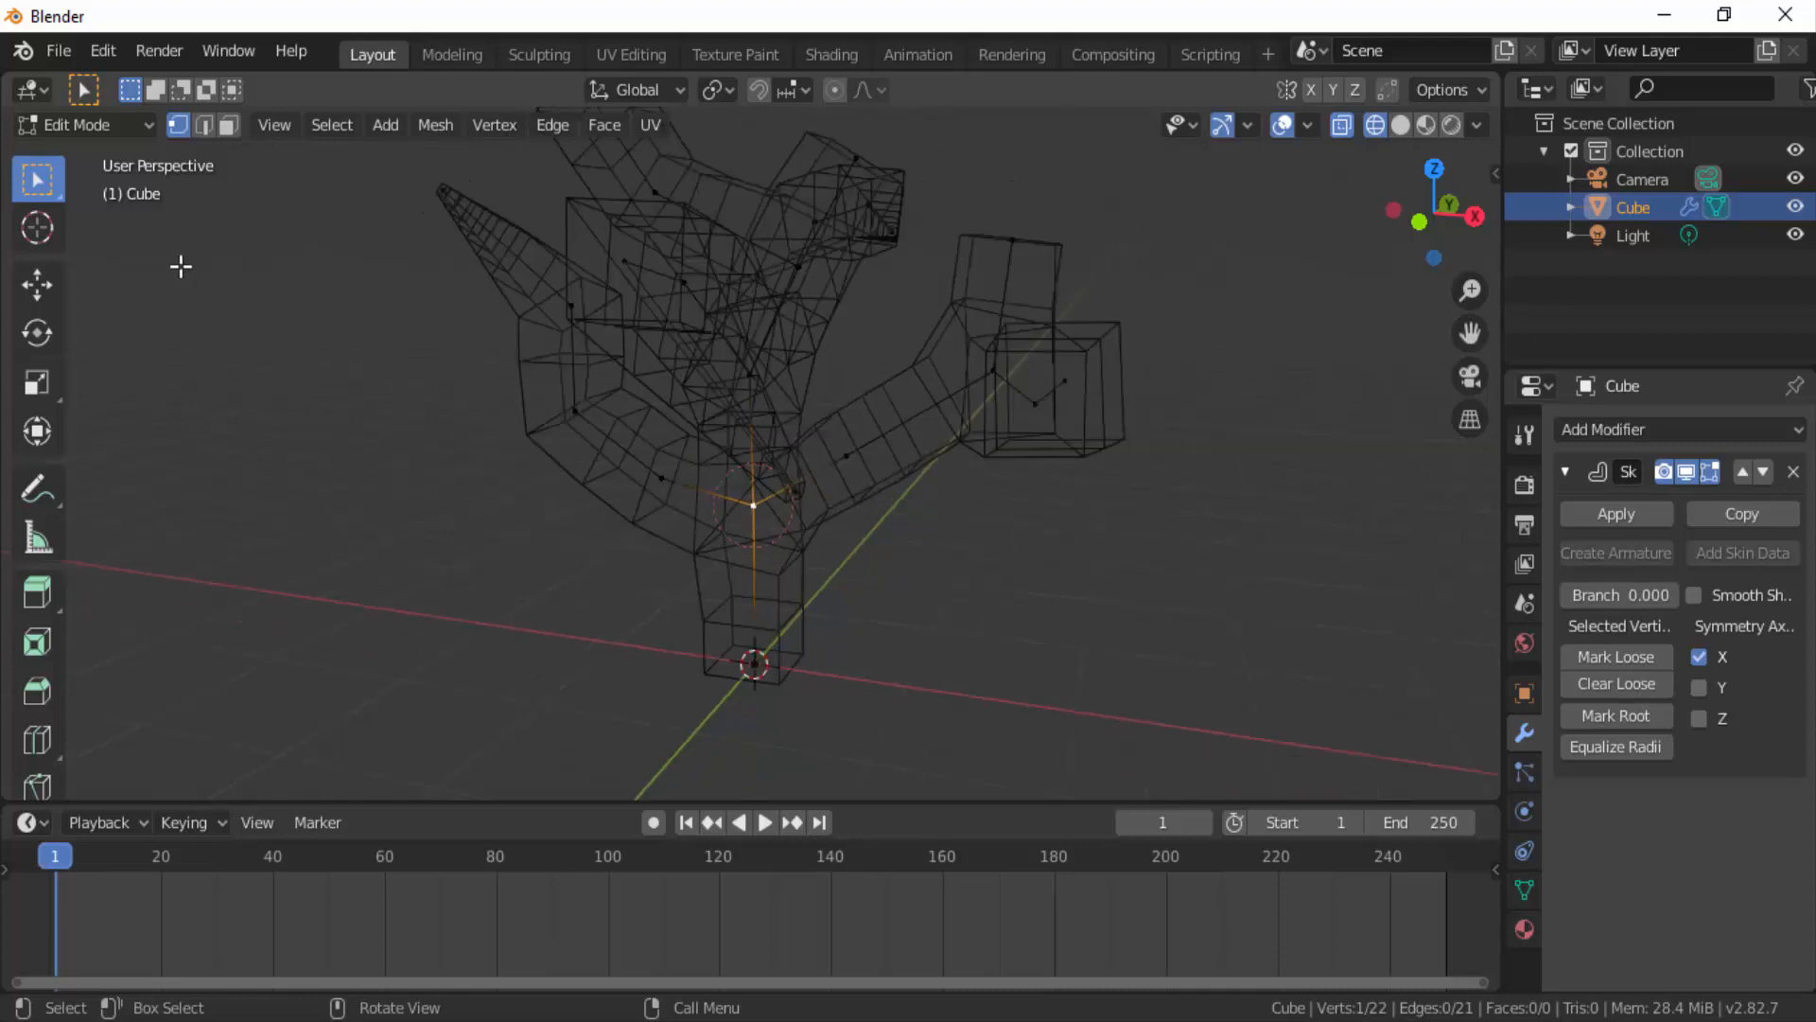
{"action": "left_click", "coordinate": [87, 124]}
{"action": "left_click", "coordinate": [94, 157]}
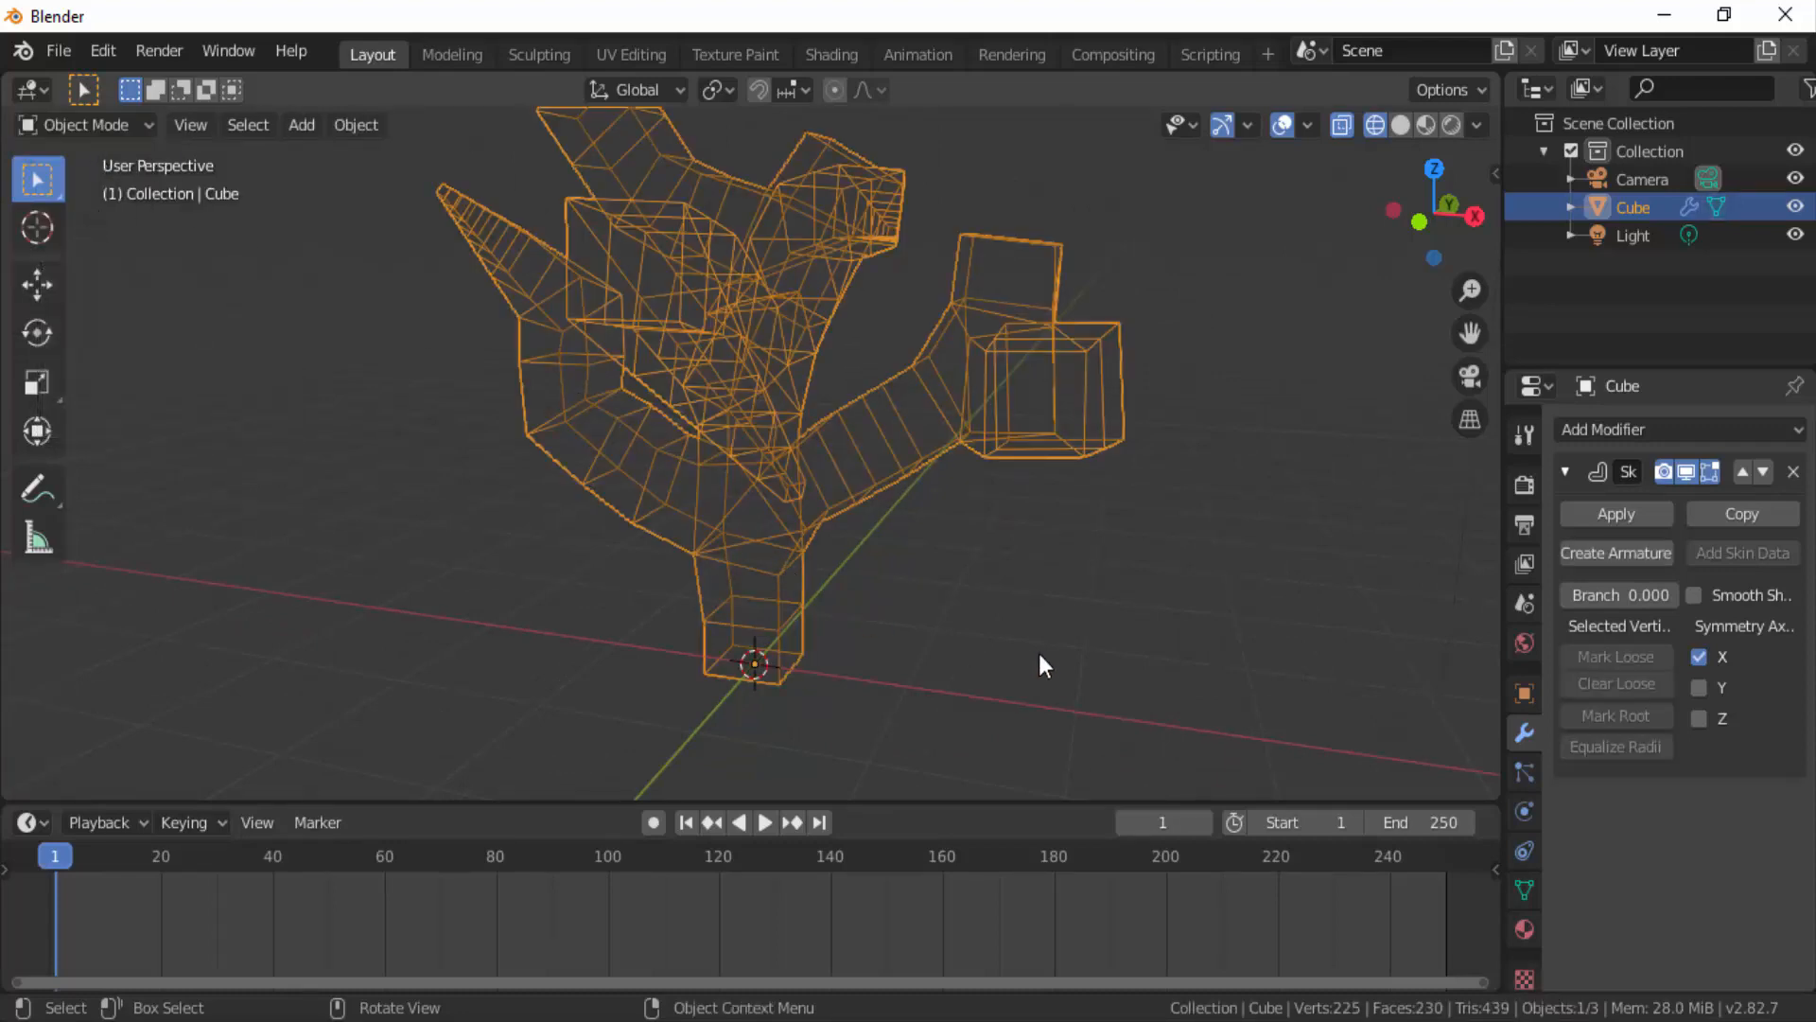
{"action": "left_click", "coordinate": [1603, 553]}
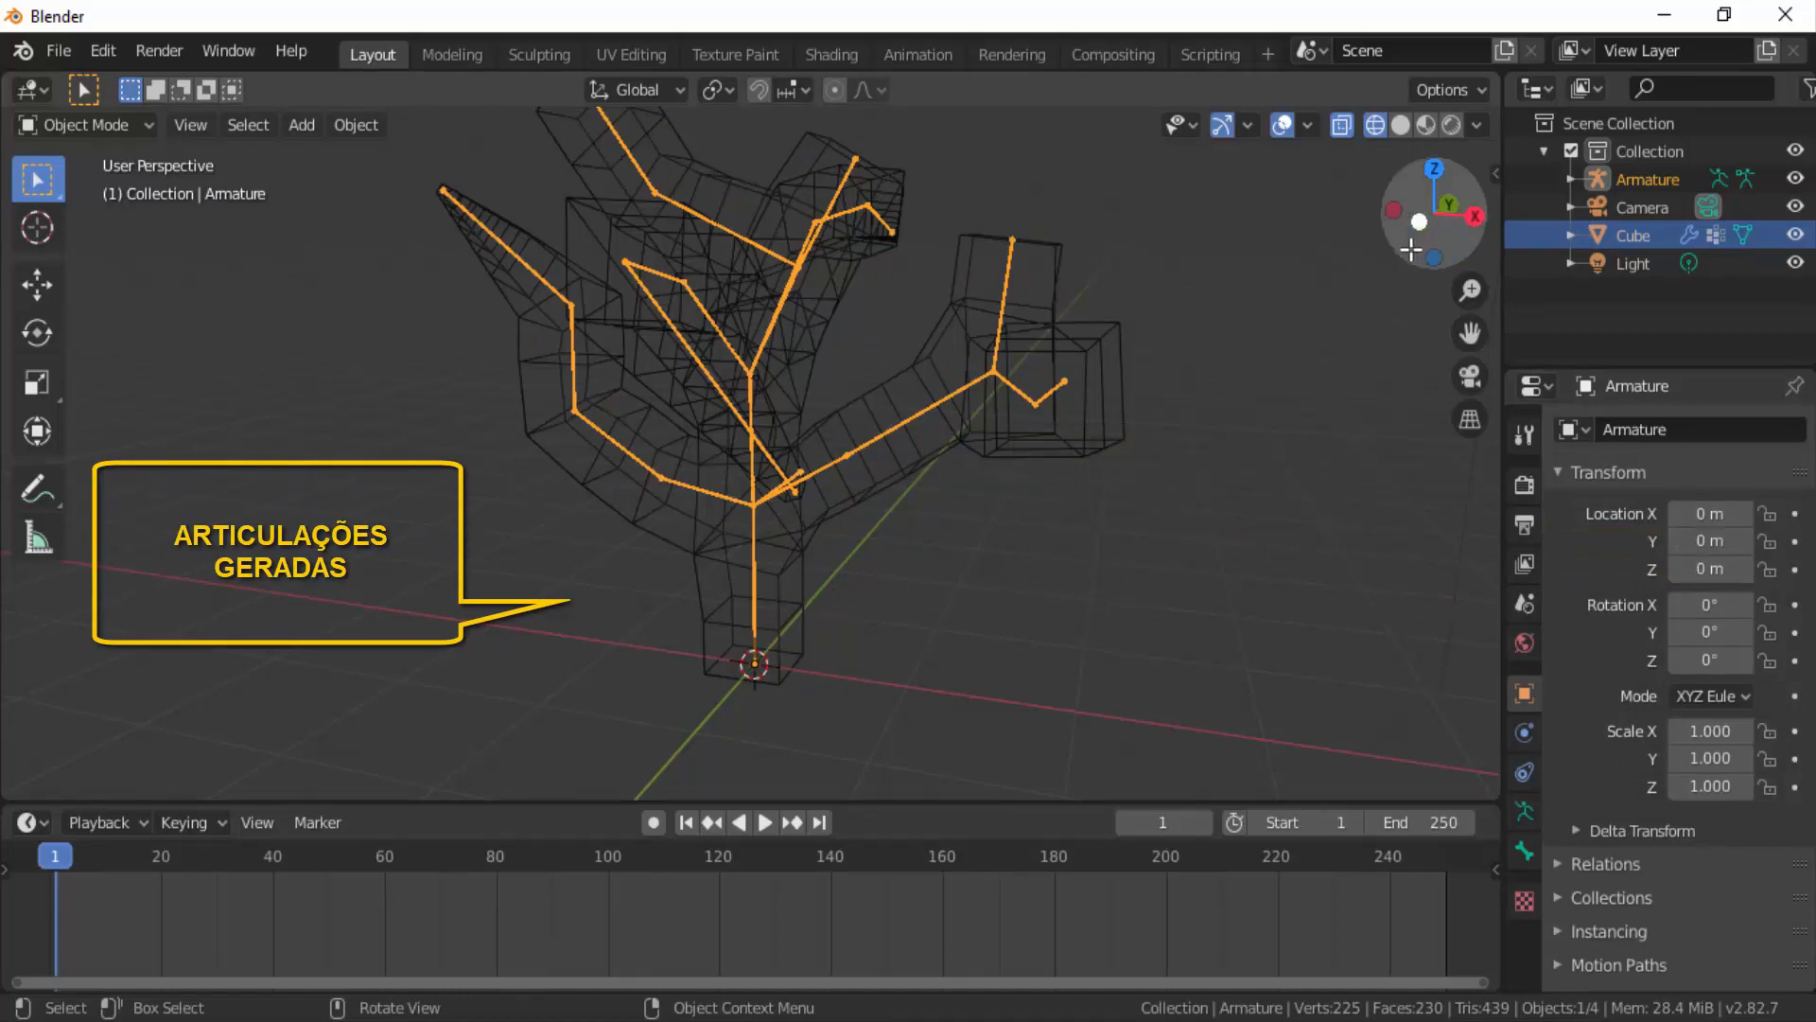
Switch the armature to Pose Mode and rotate the base bone of the lower positive-X branch about 8° downward.
{"action": "mouse_move", "coordinate": [1411, 246]}
{"action": "left_mouse_down"}
{"action": "mouse_move", "coordinate": [1240, 255]}
{"action": "mouse_move", "coordinate": [1445, 268]}
{"action": "mouse_move", "coordinate": [1436, 248]}
{"action": "left_mouse_up"}
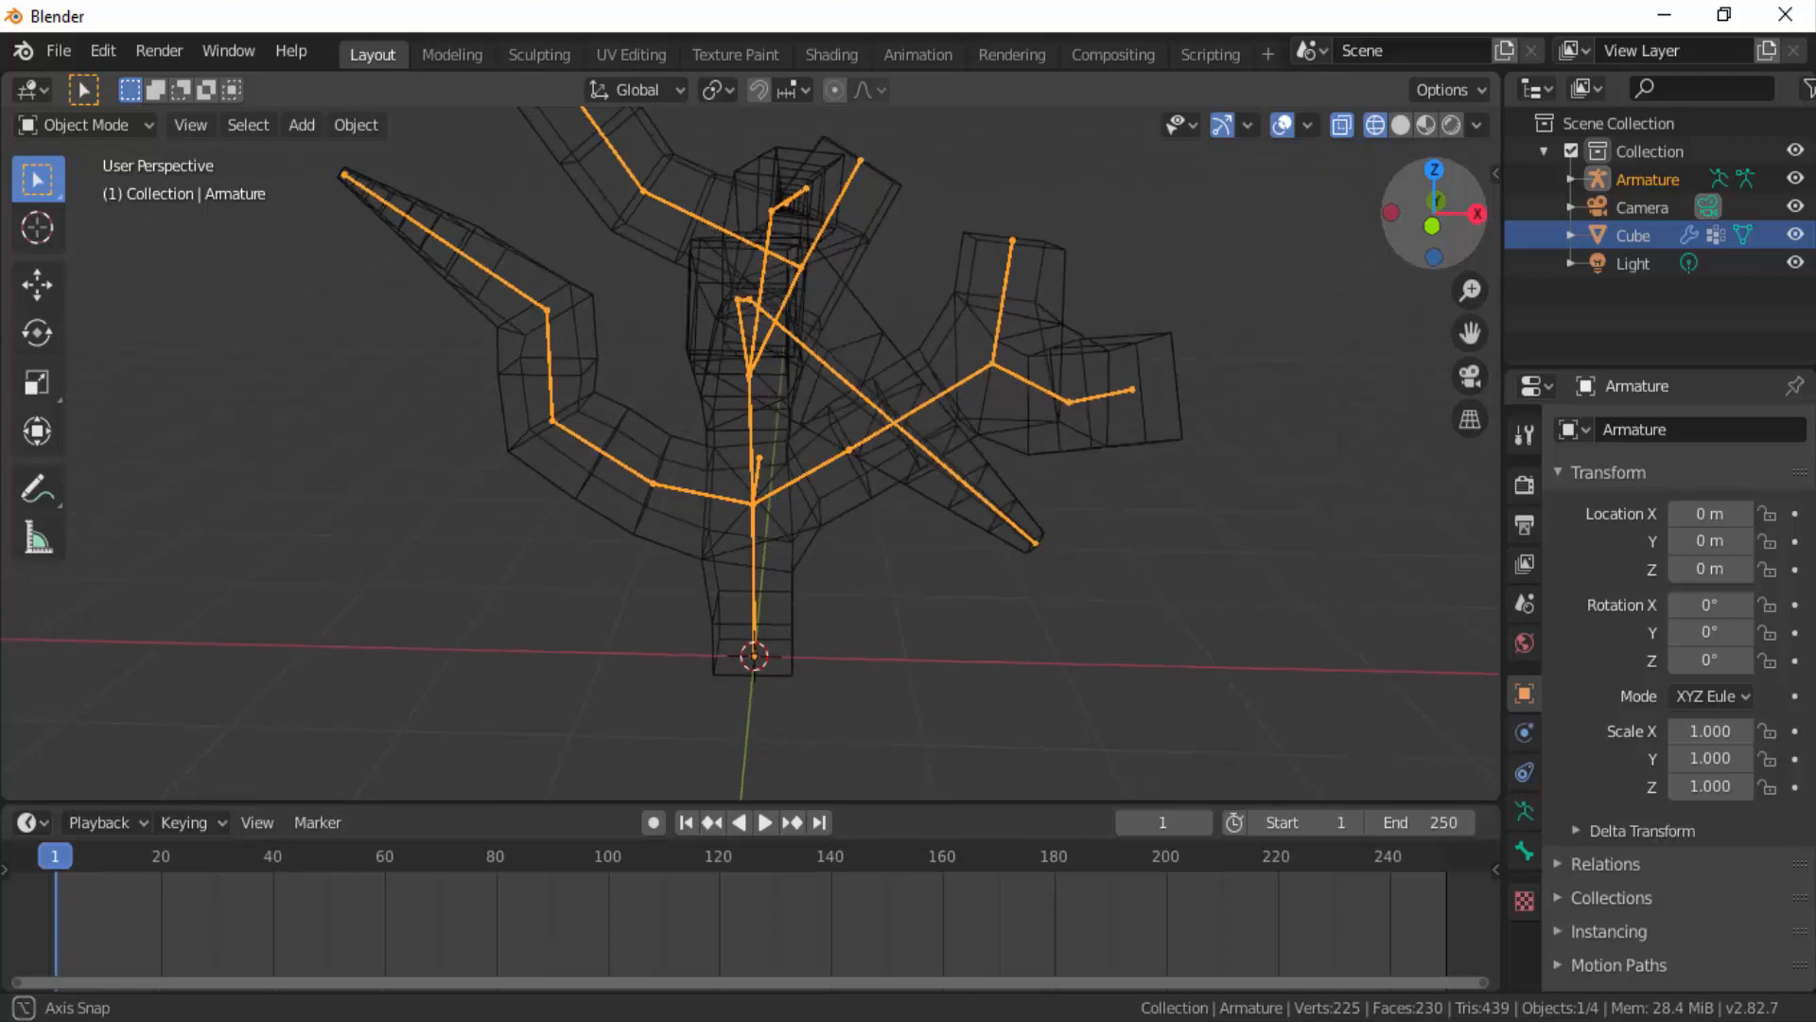
{"action": "left_click", "coordinate": [138, 129]}
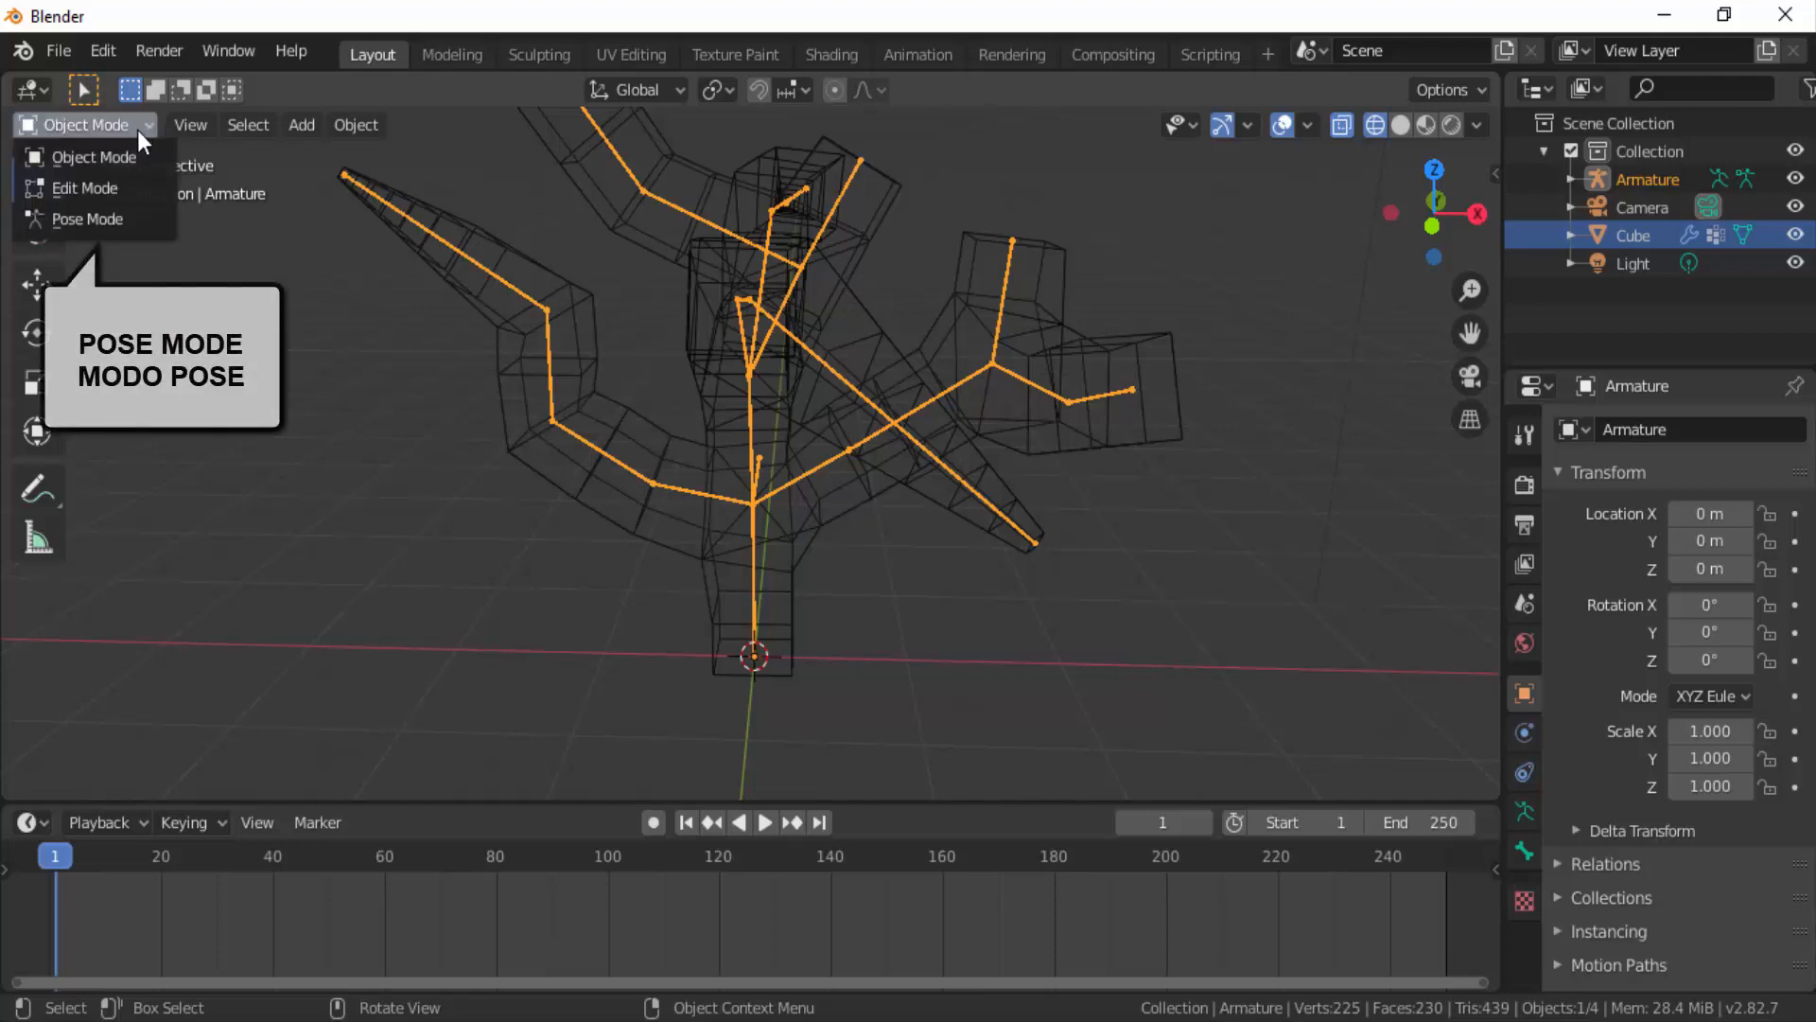
{"action": "left_click", "coordinate": [116, 216]}
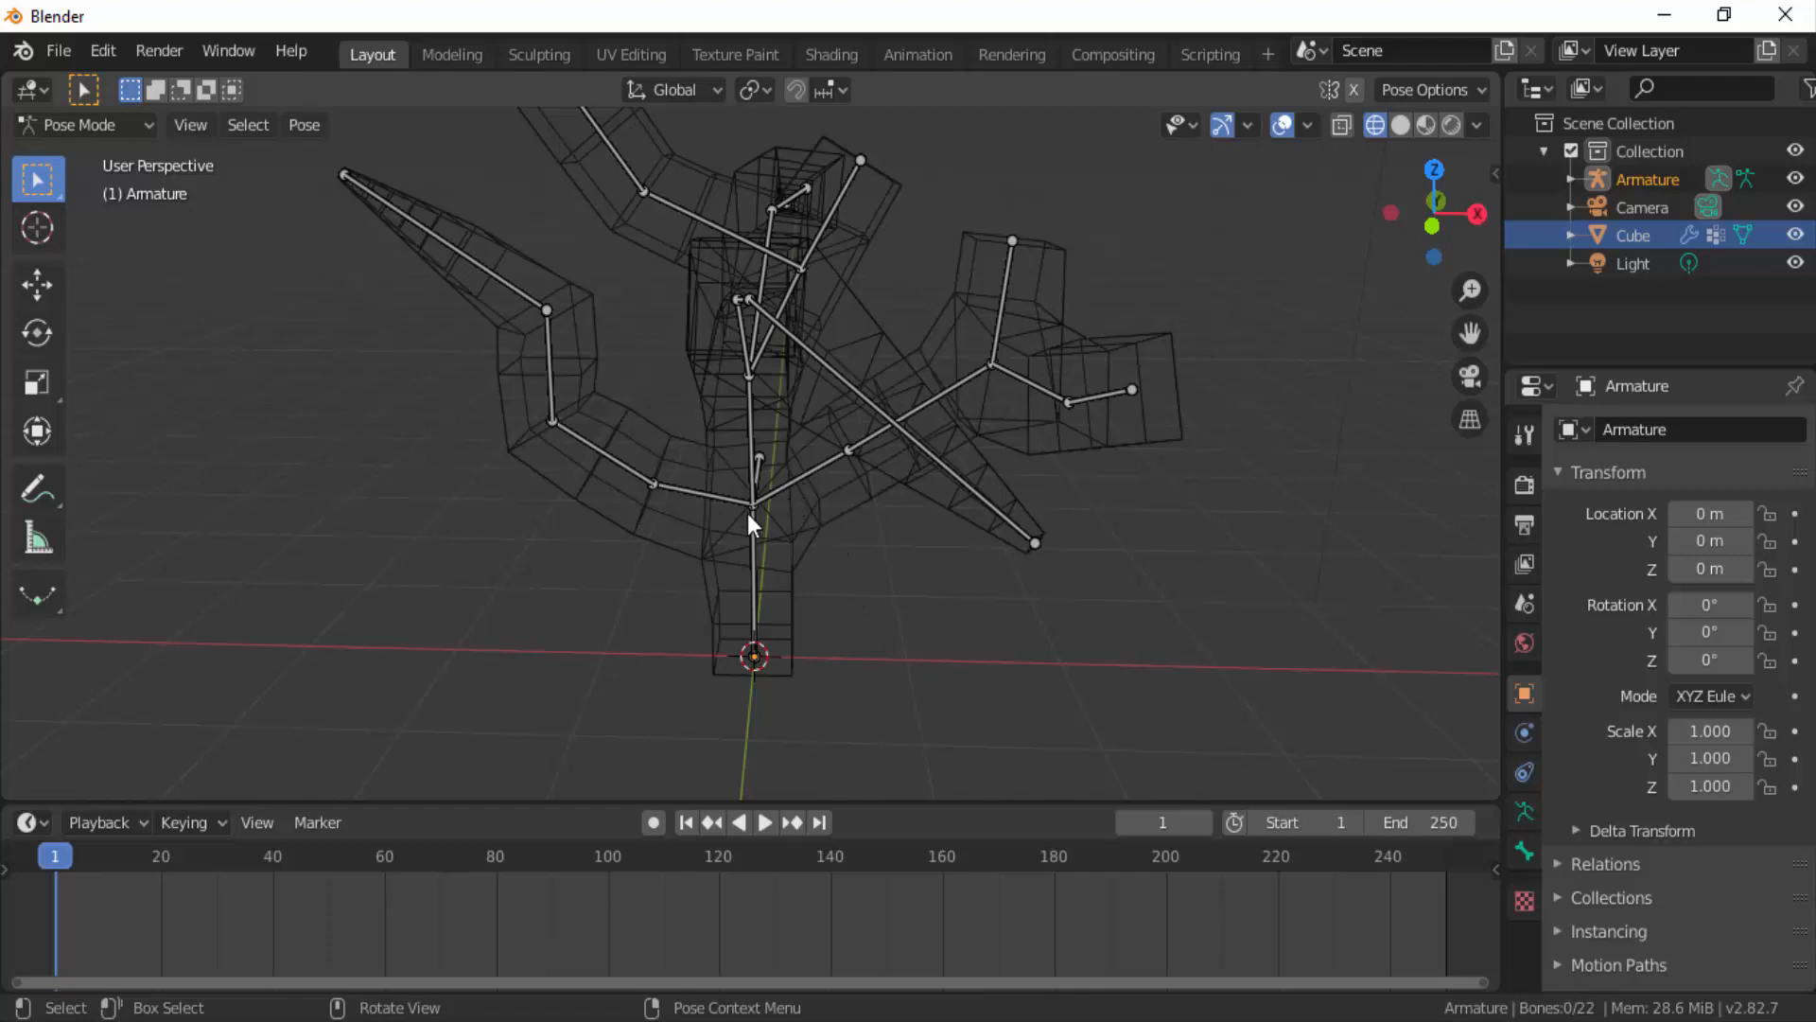
{"action": "left_click", "coordinate": [819, 476]}
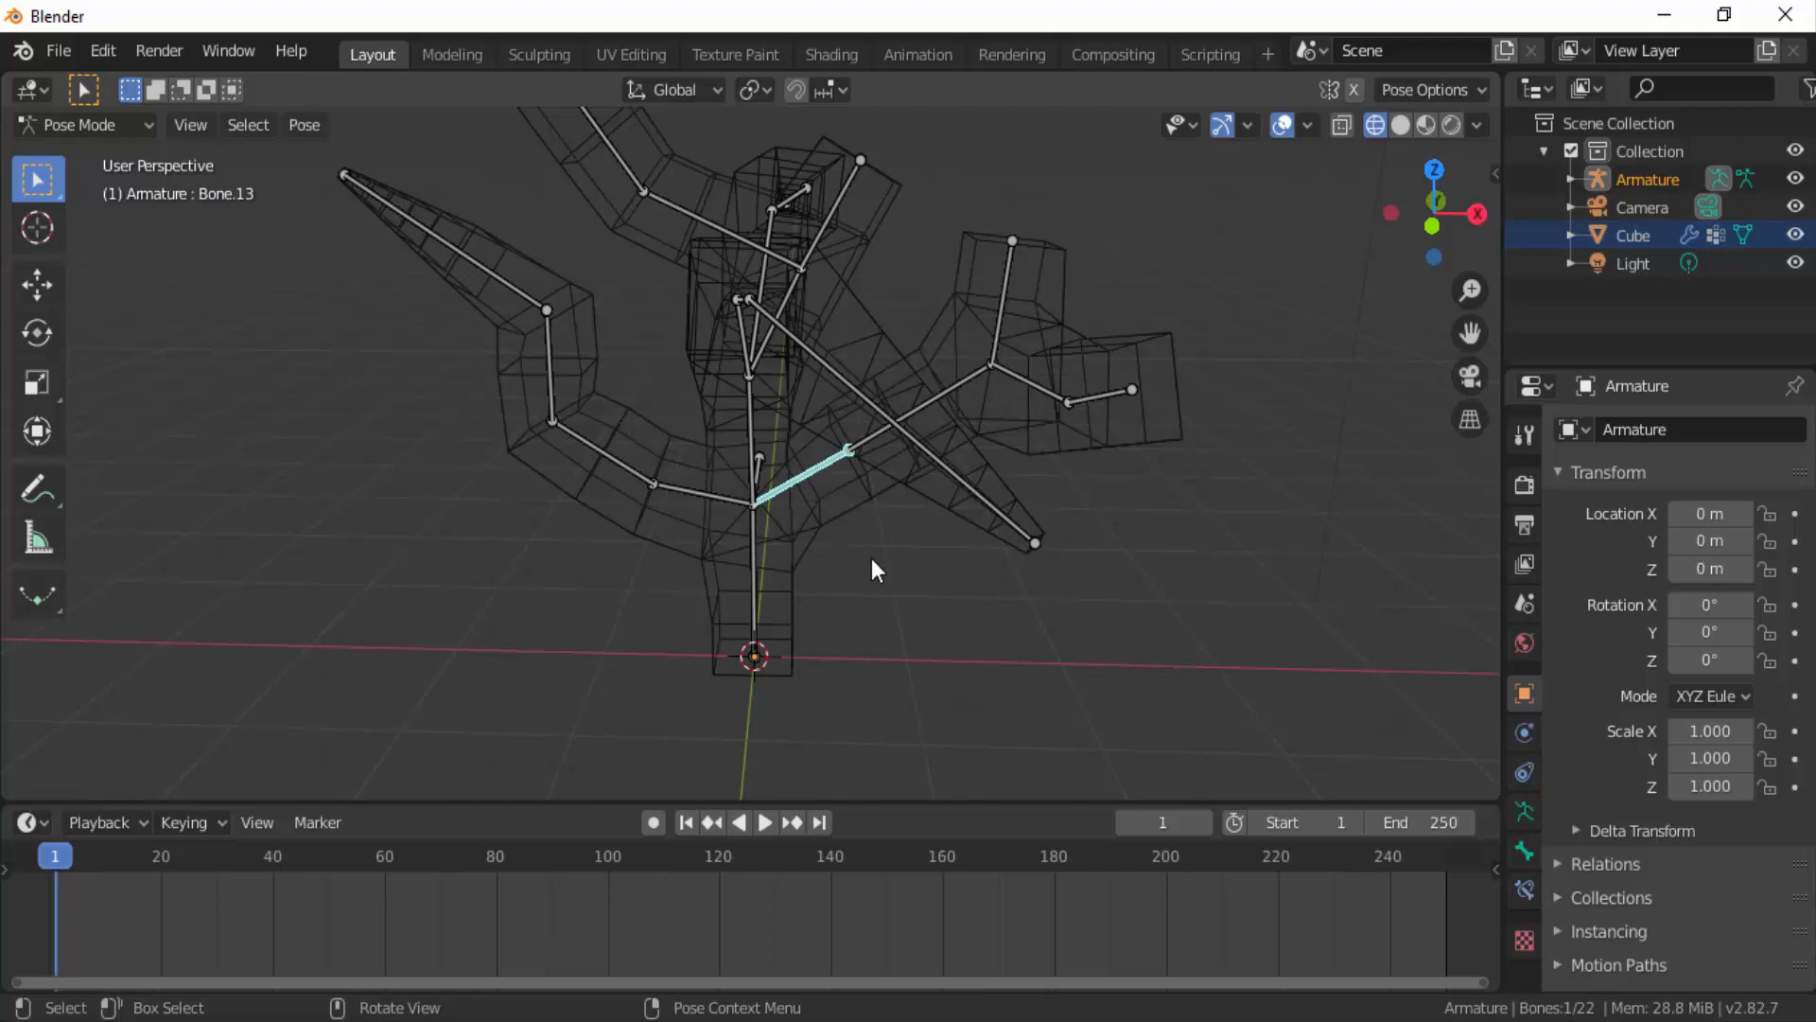
{"action": "key", "text": "g"}
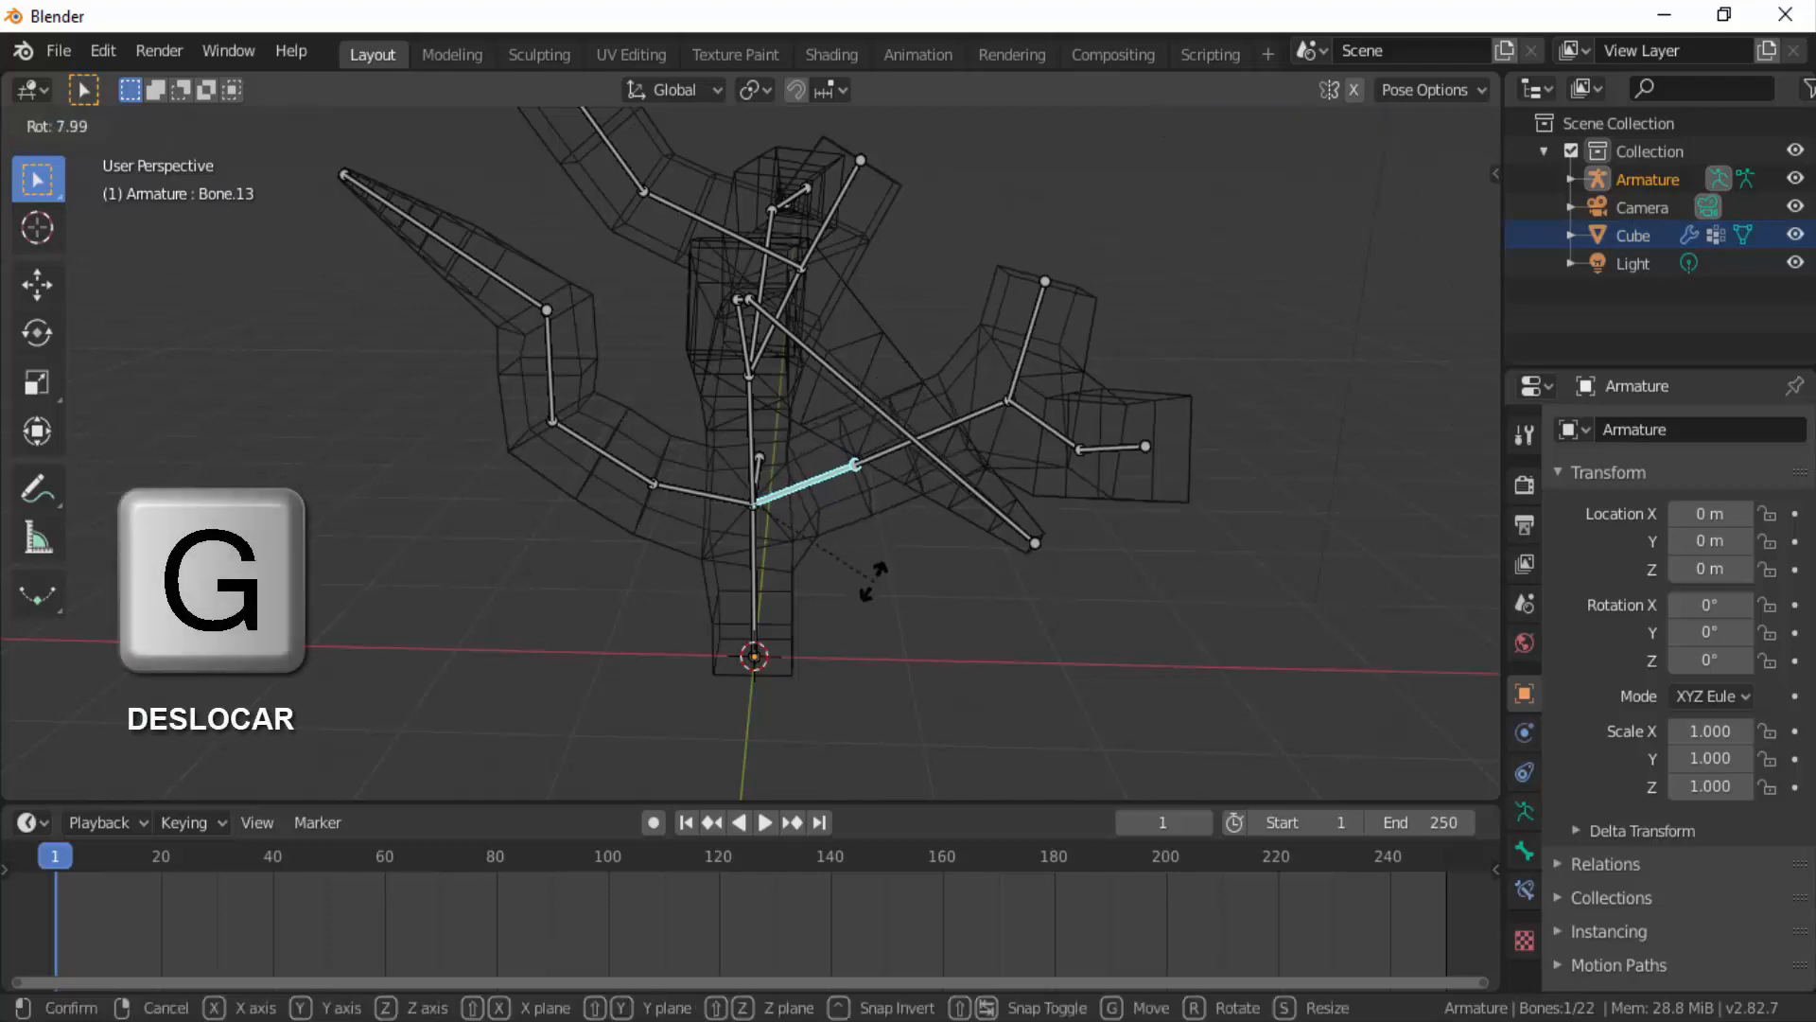
{"action": "left_click", "coordinate": [965, 647]}
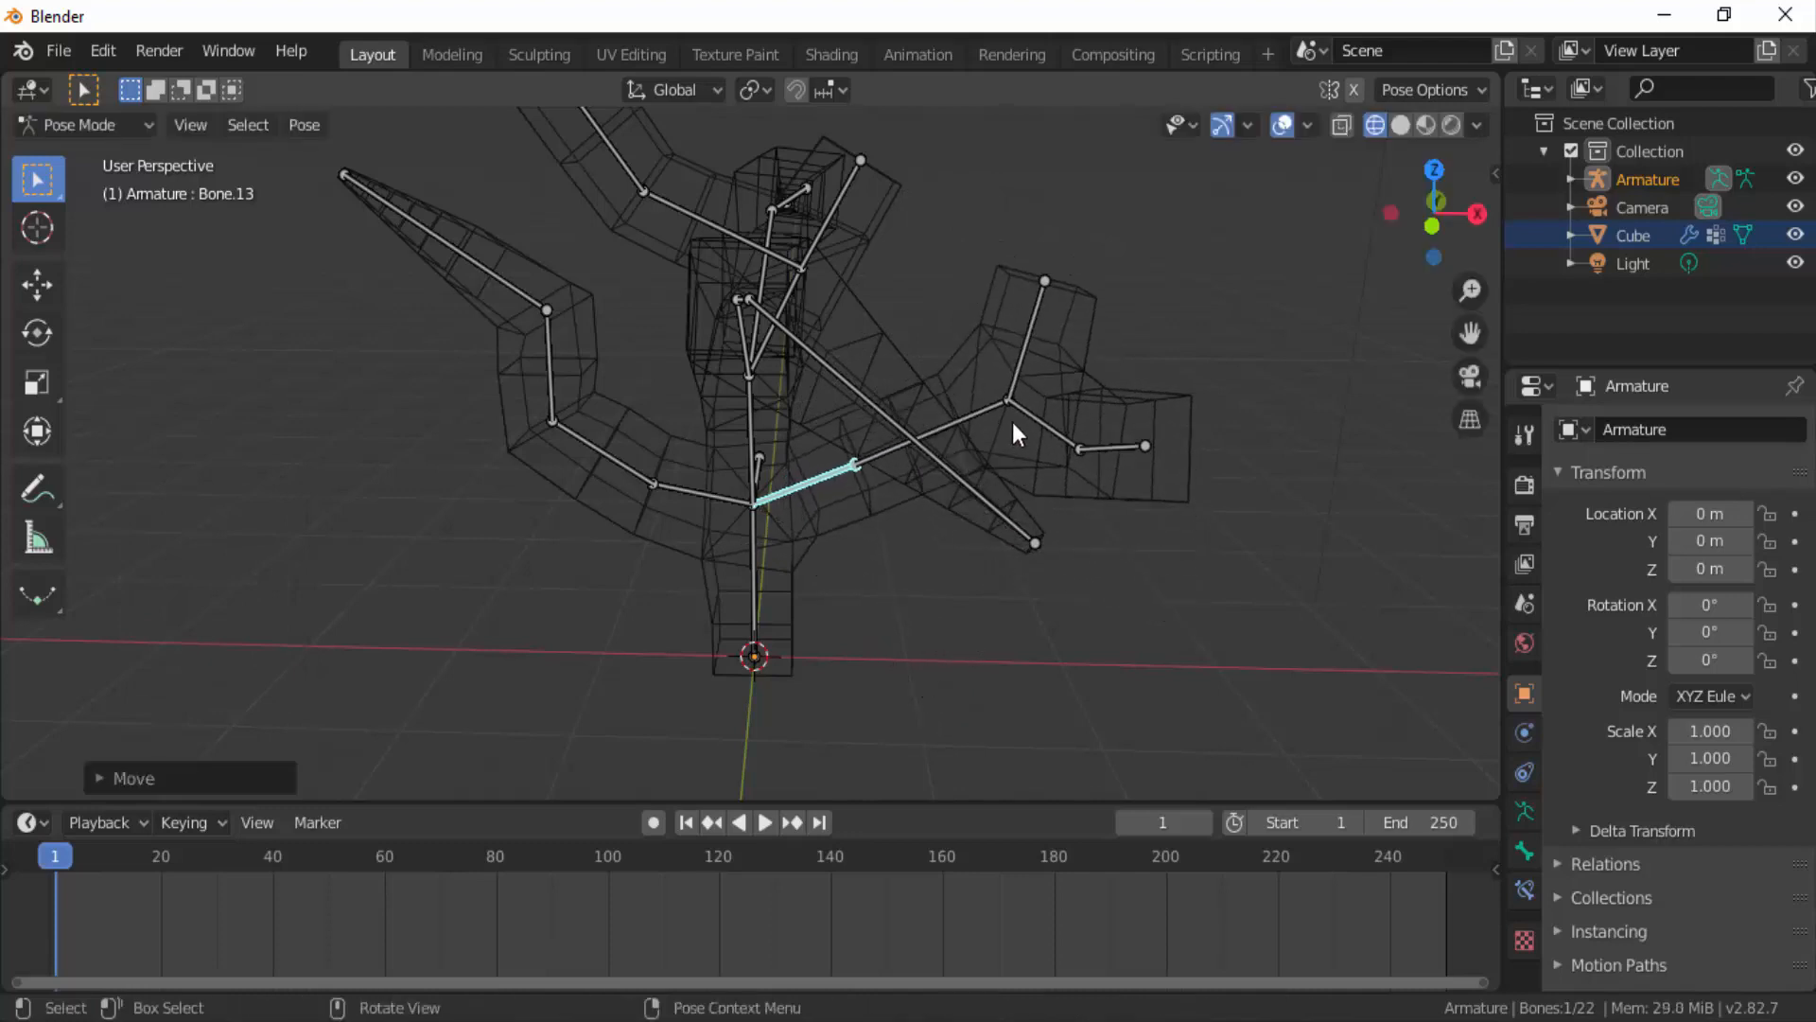
Rotate the second bone of the lower positive-X branch about 4.5° downward and its upright offshoot bone about 6.6° back toward the trunk.
{"action": "left_click", "coordinate": [984, 412]}
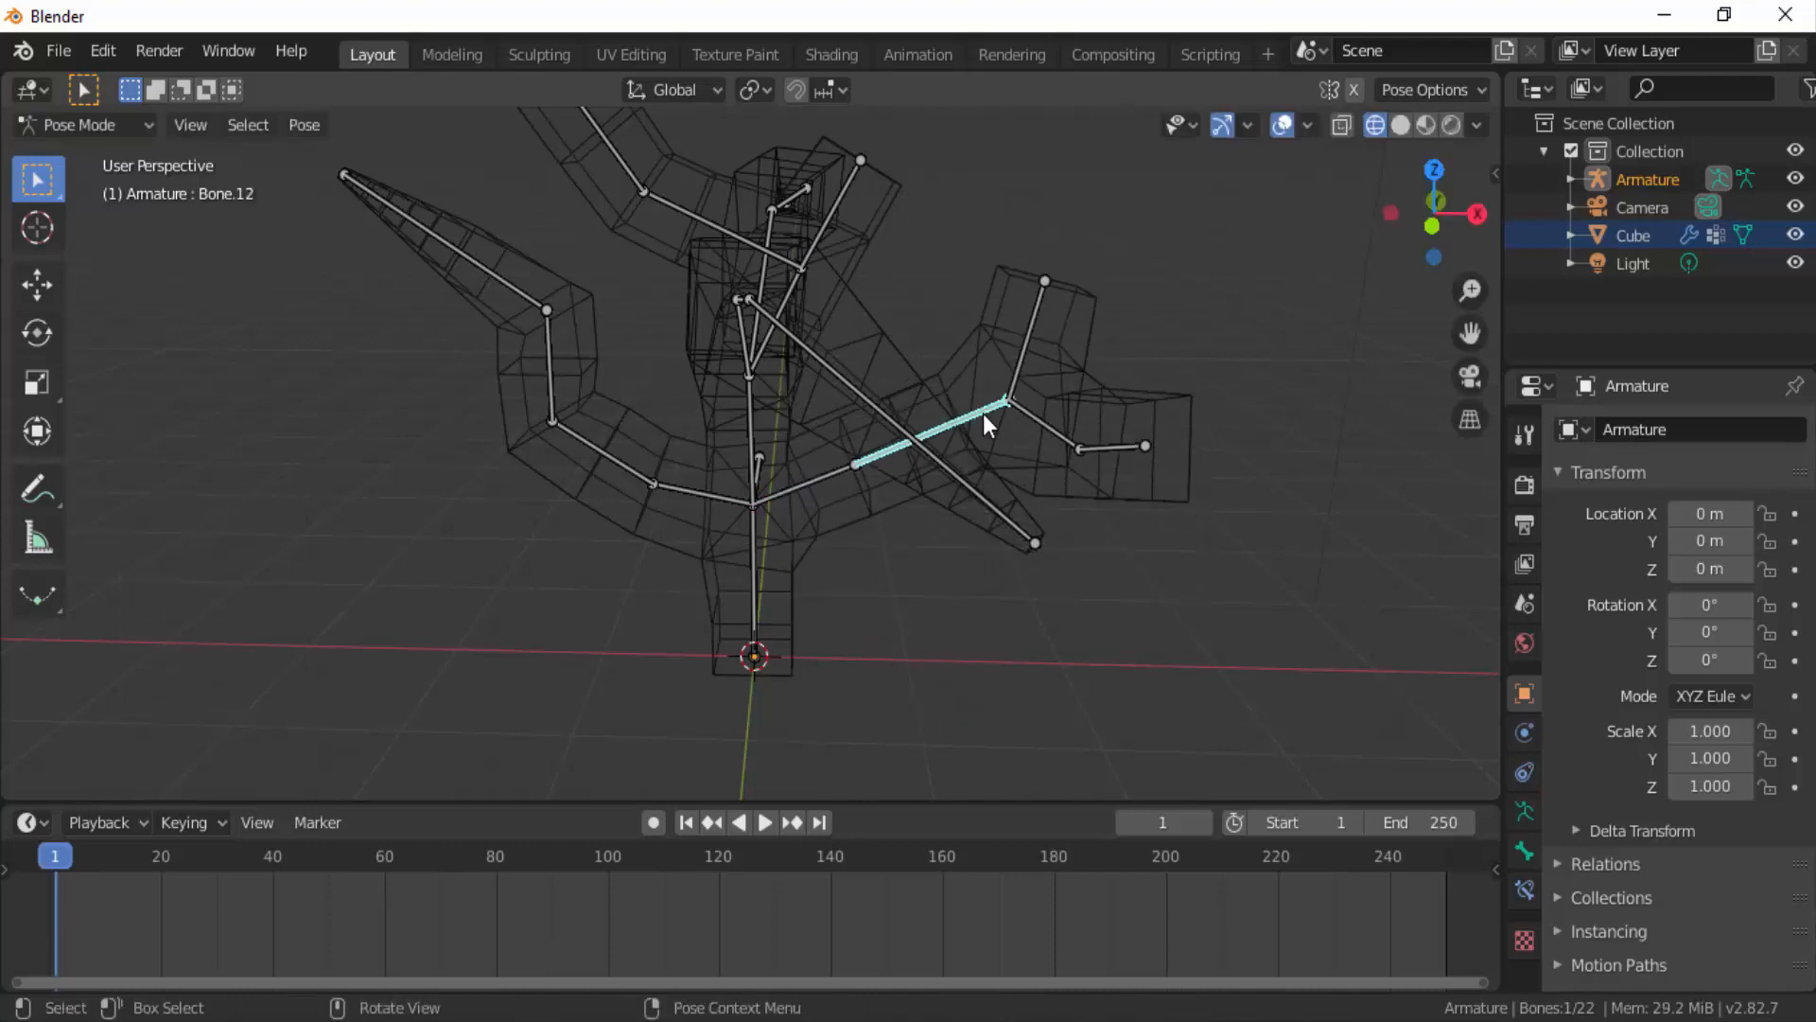
{"action": "key", "text": "g"}
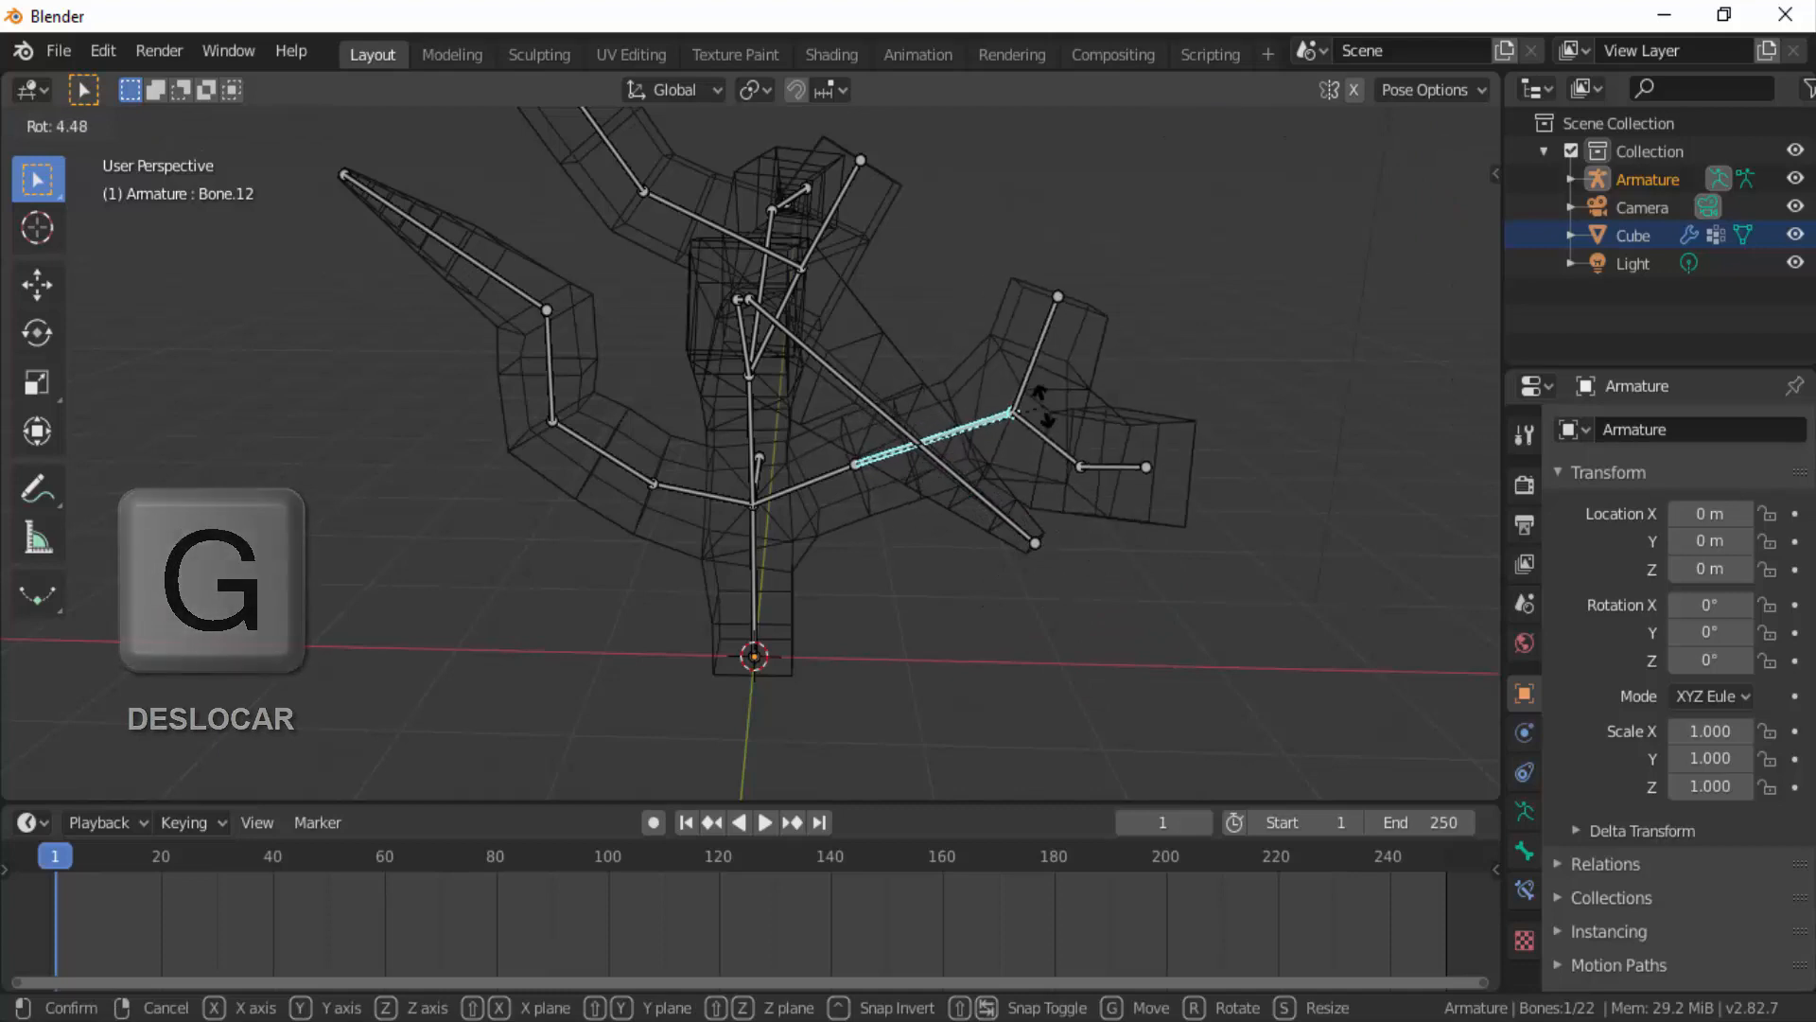
{"action": "left_click", "coordinate": [1057, 392]}
{"action": "left_click", "coordinate": [1041, 327]}
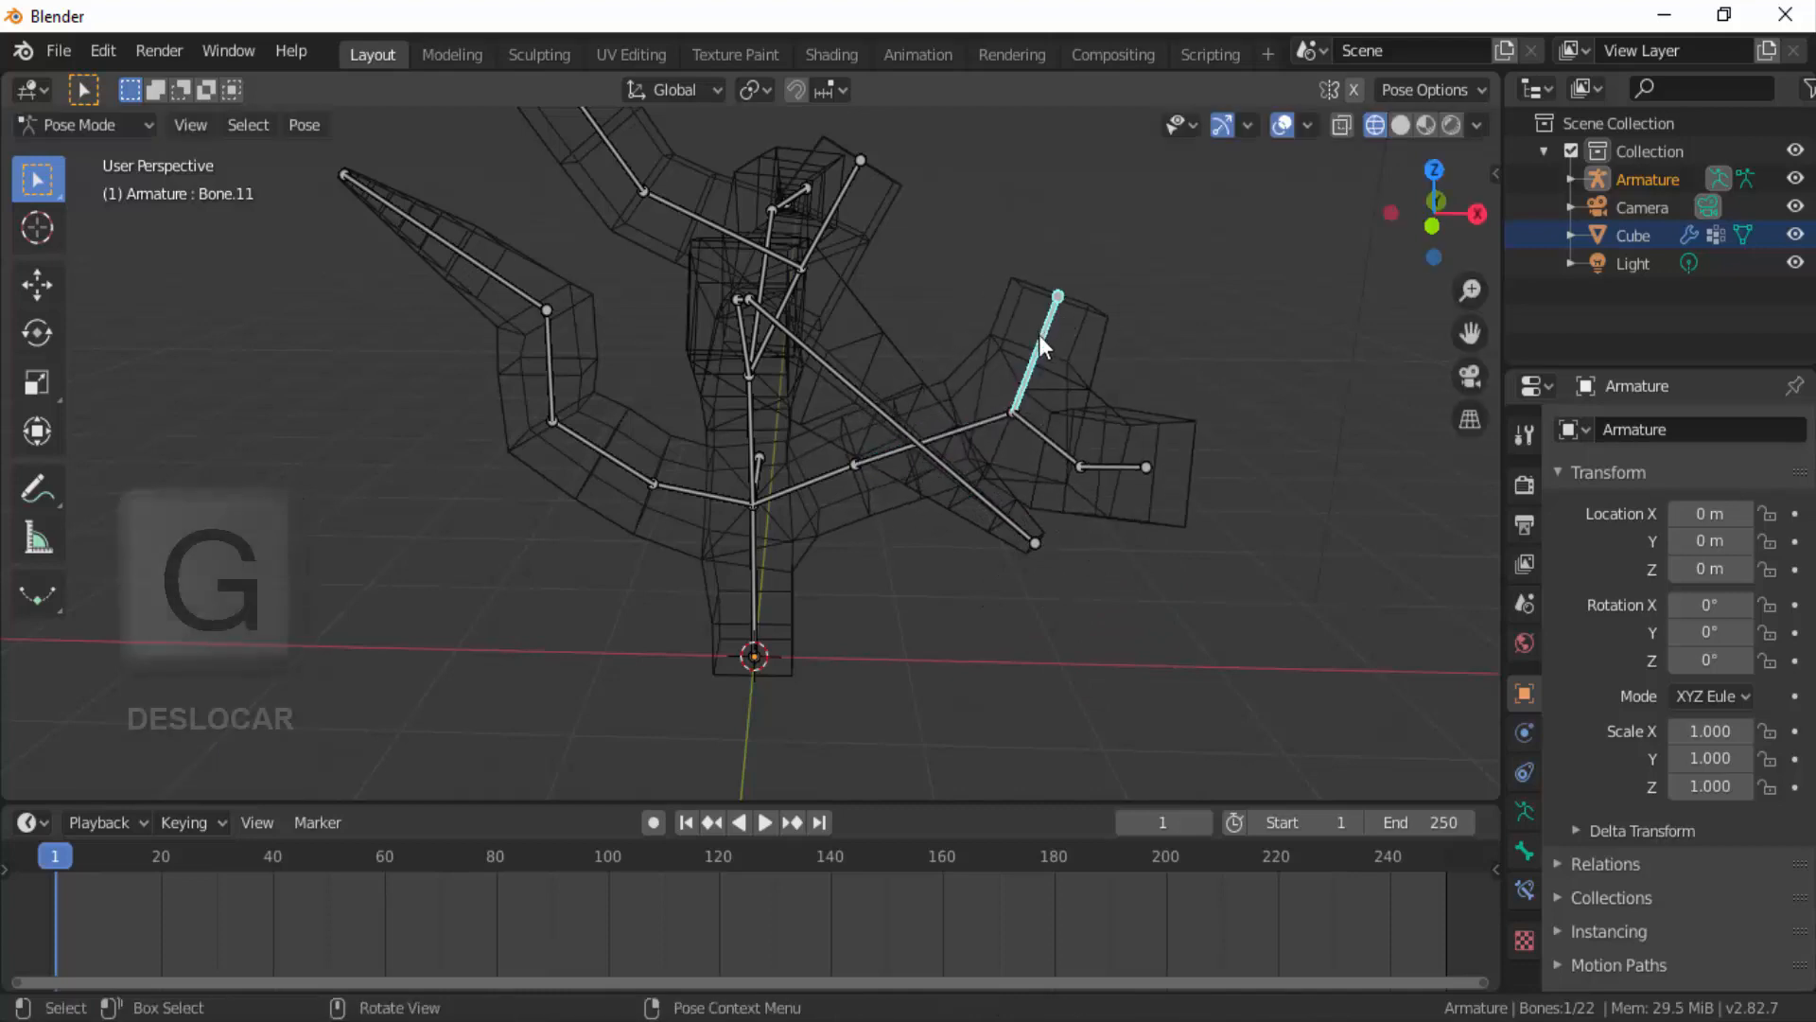
{"action": "key", "text": "g"}
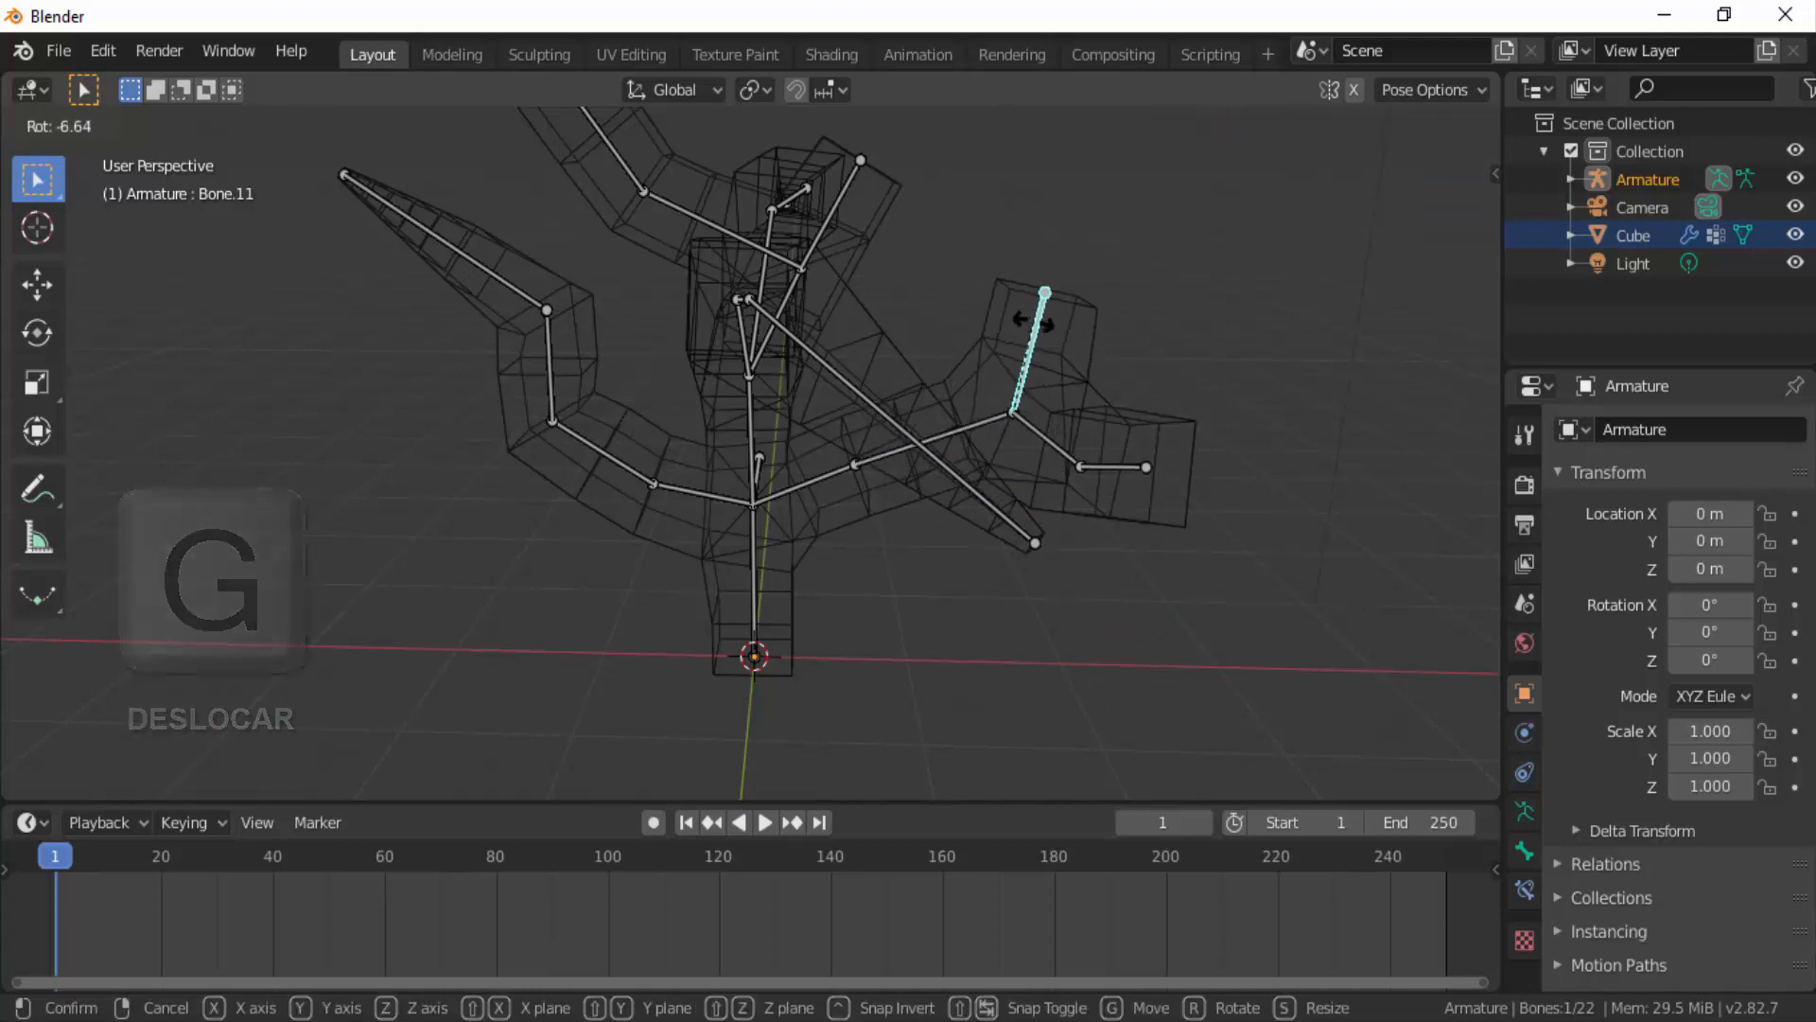
{"action": "left_click", "coordinate": [1043, 324]}
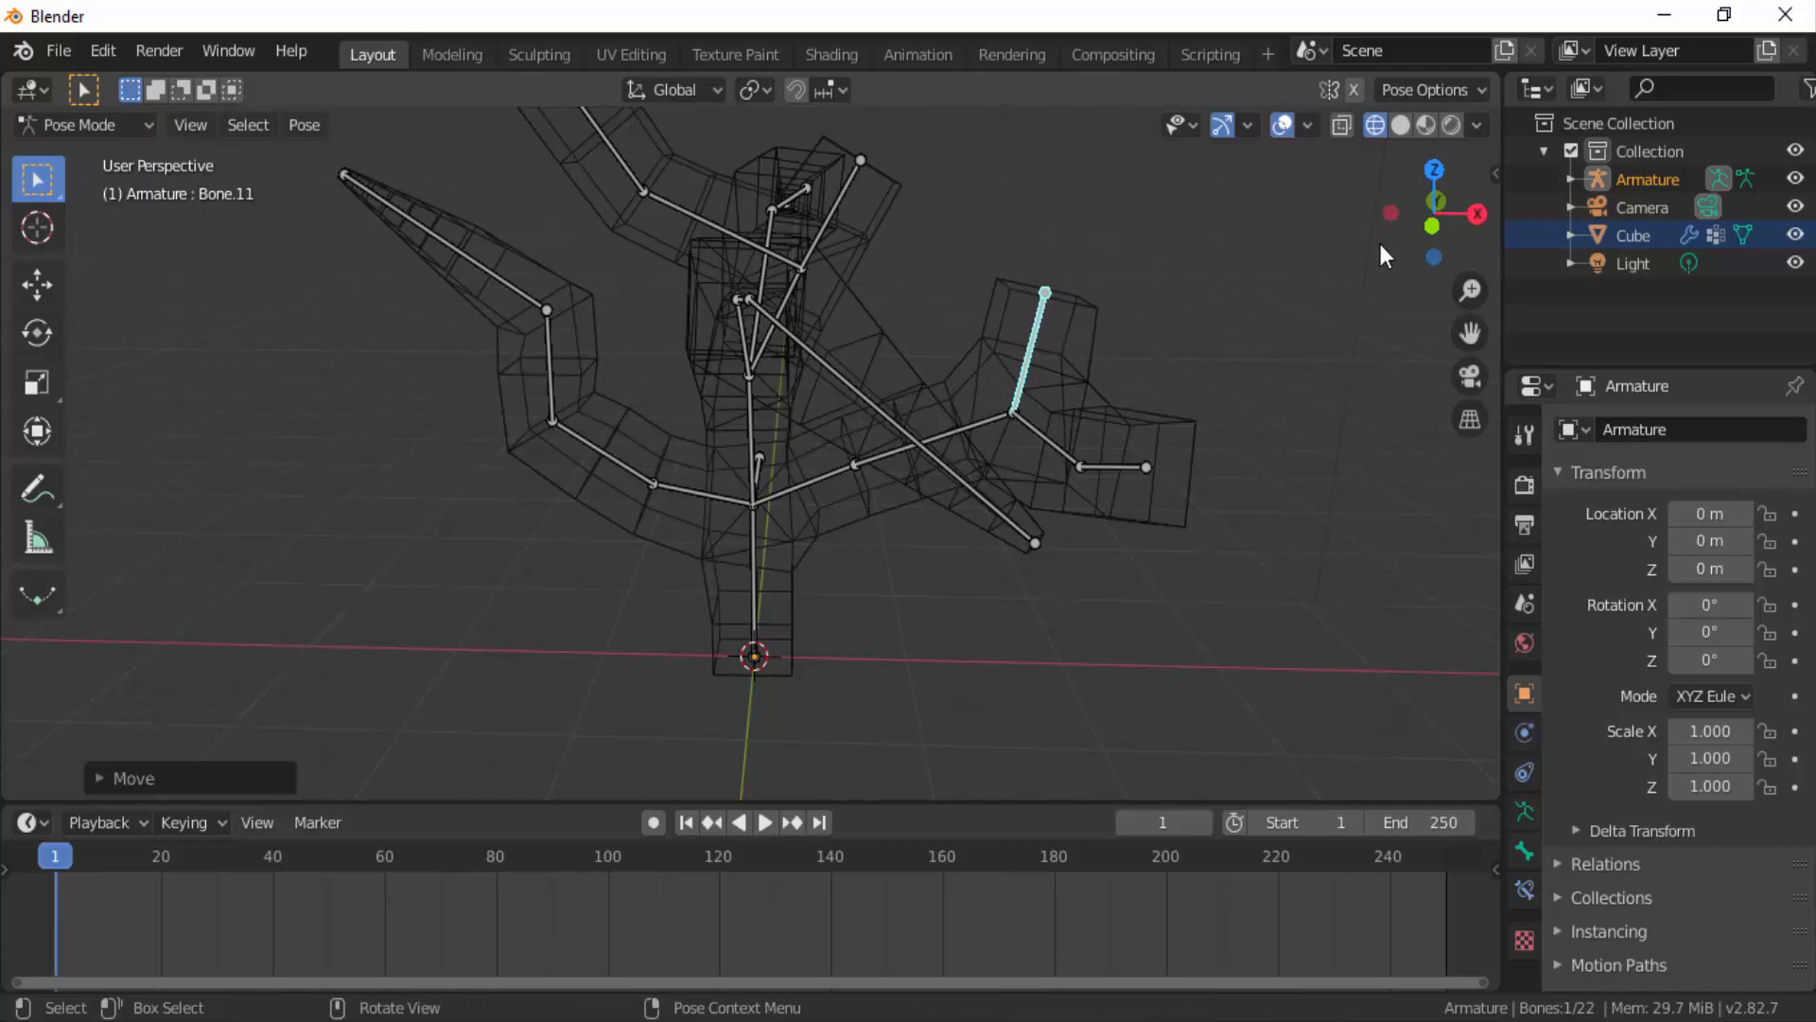
Rotate the base bone of the lower negative-X branch slightly downward so the whole branch sinks a little.
{"action": "left_click_drag", "start_coordinate": [1409, 232], "coordinate": [1353, 214]}
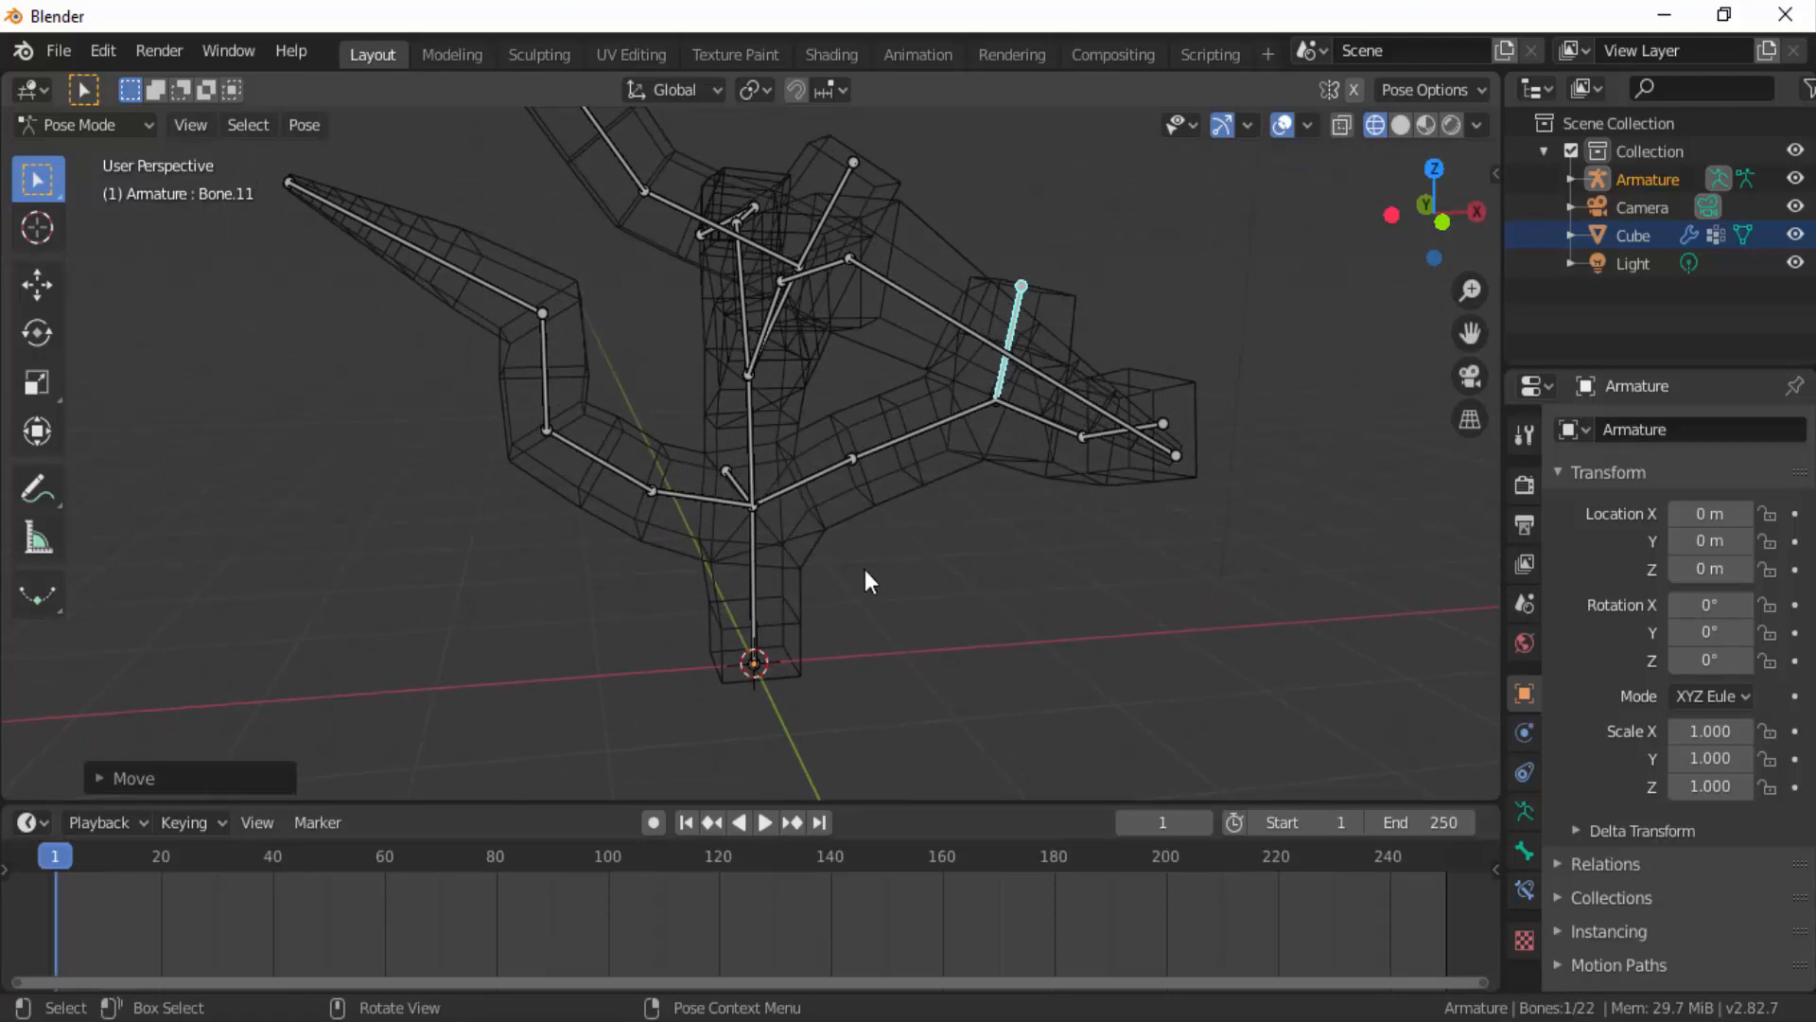
{"action": "left_click", "coordinate": [689, 496]}
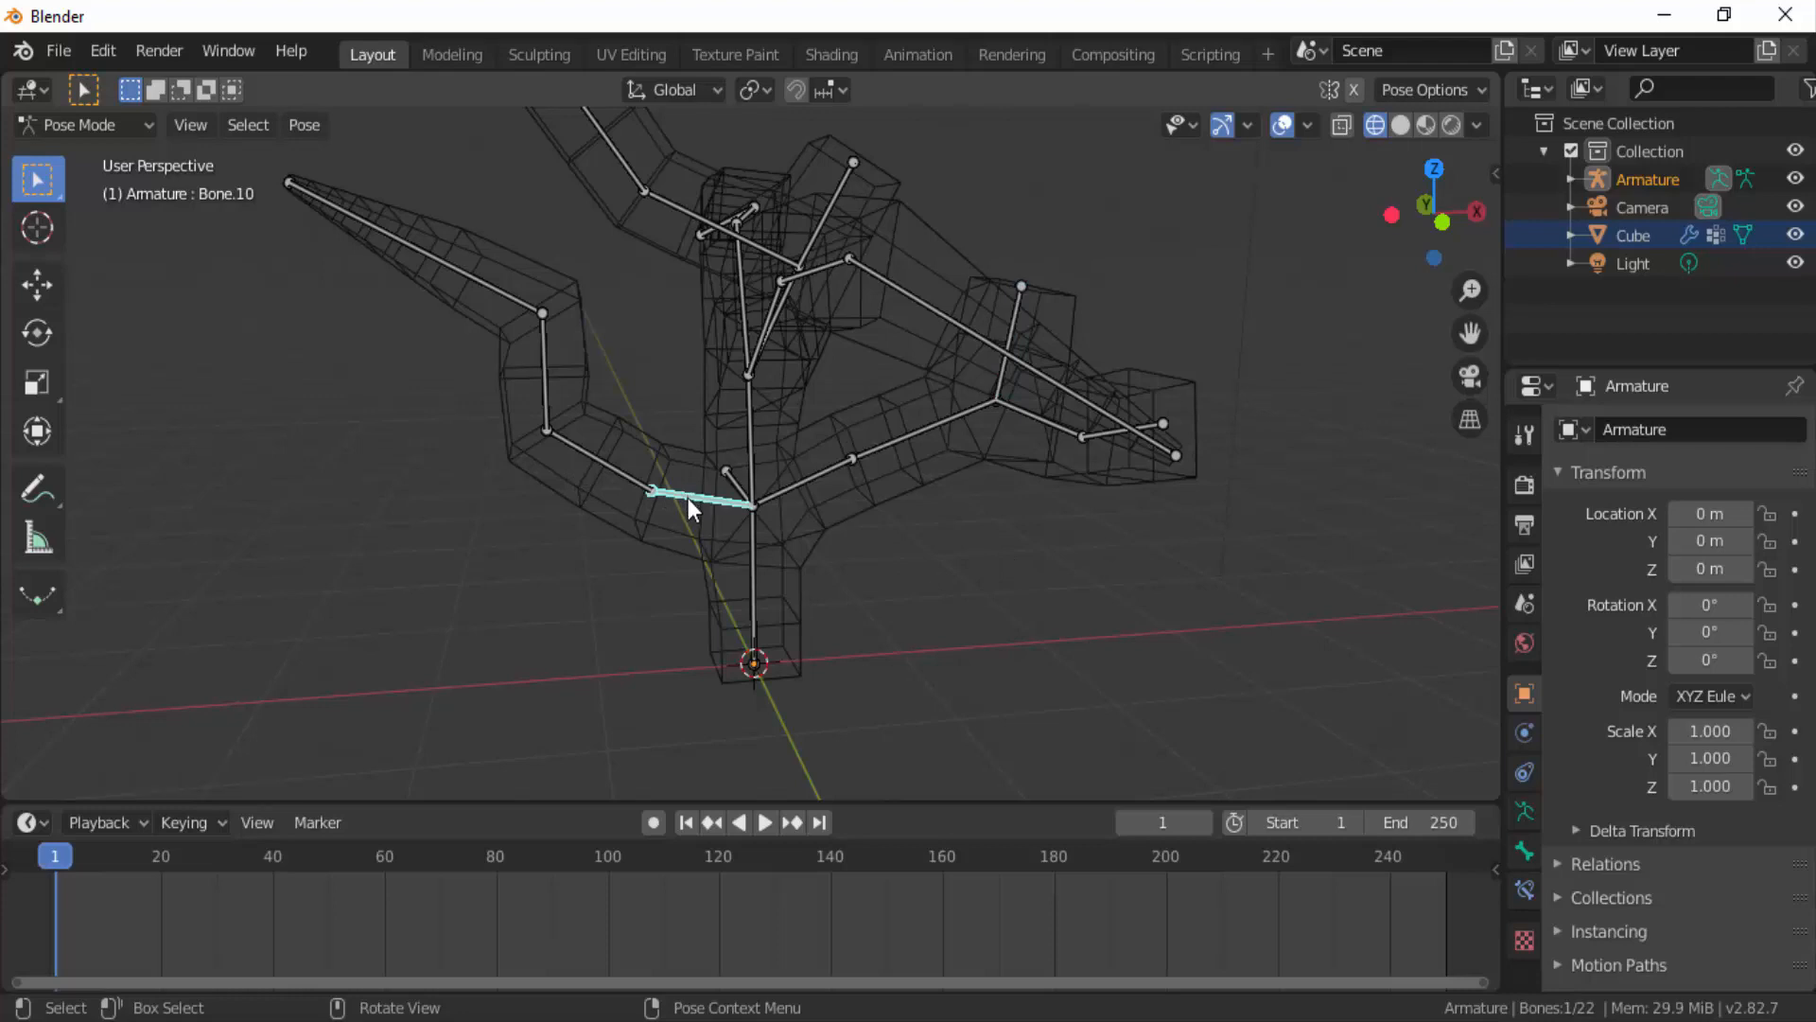
{"action": "key", "text": "g"}
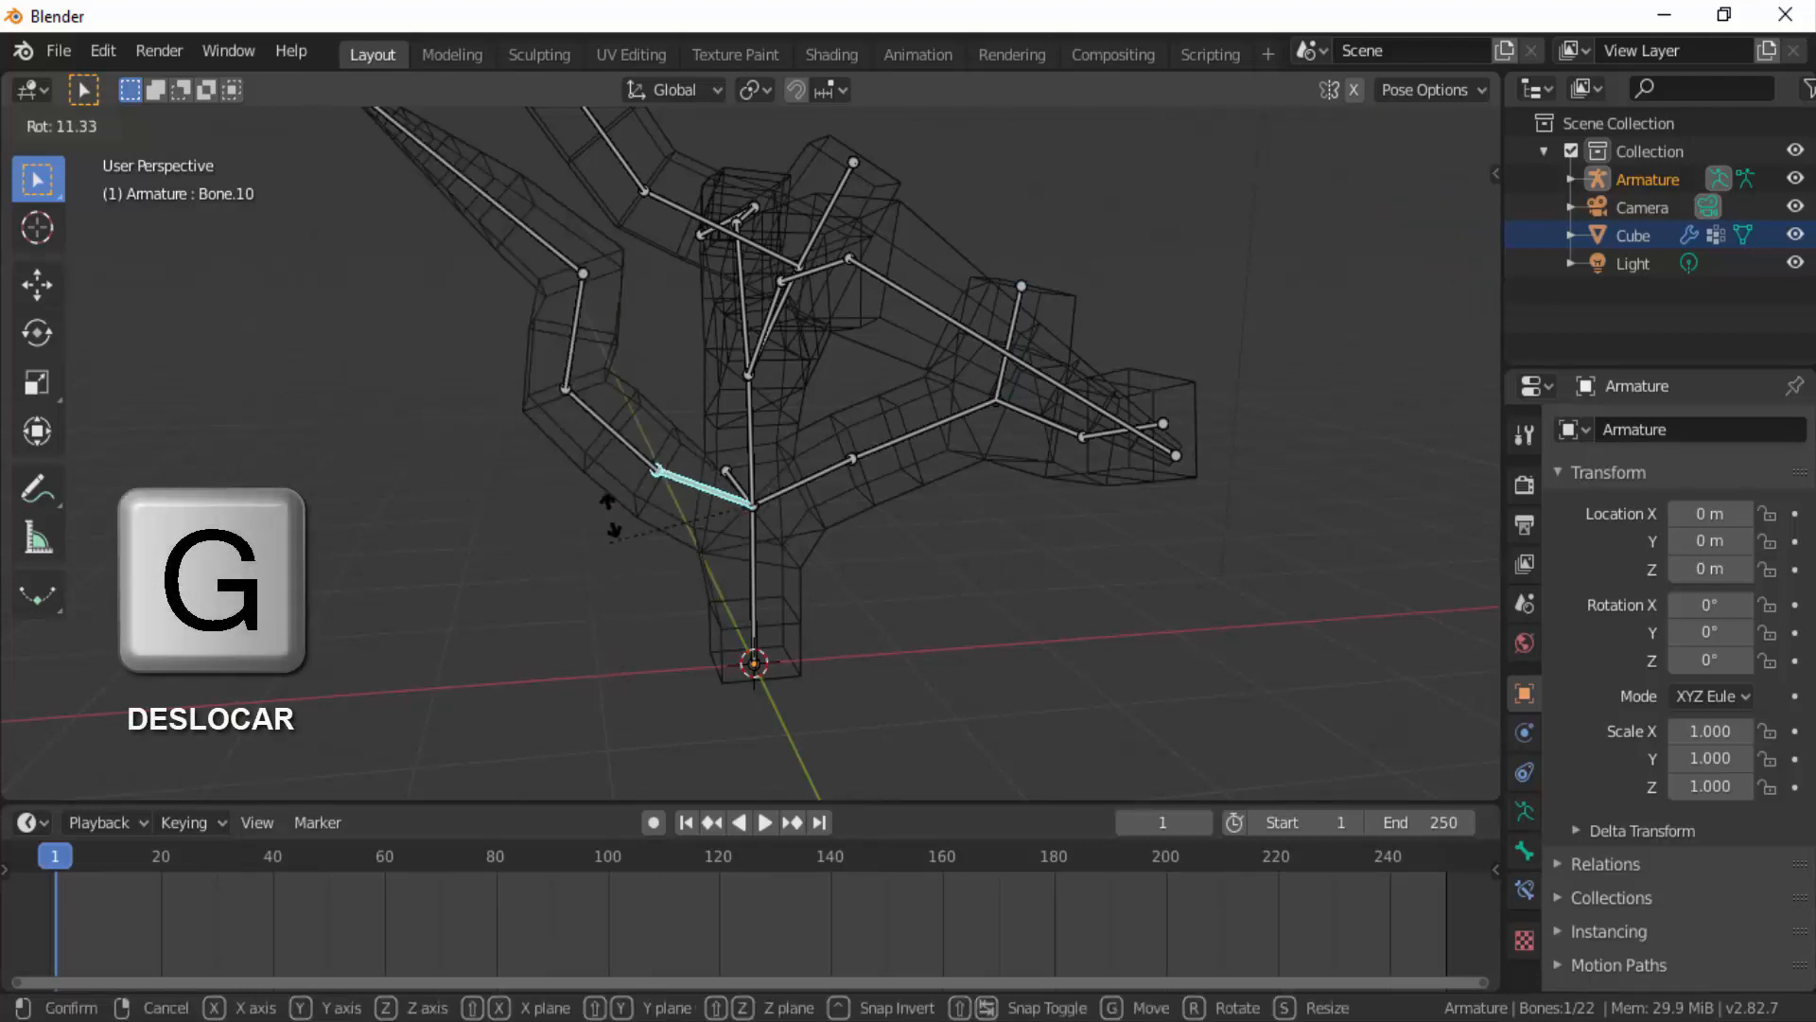
{"action": "left_click", "coordinate": [563, 624]}
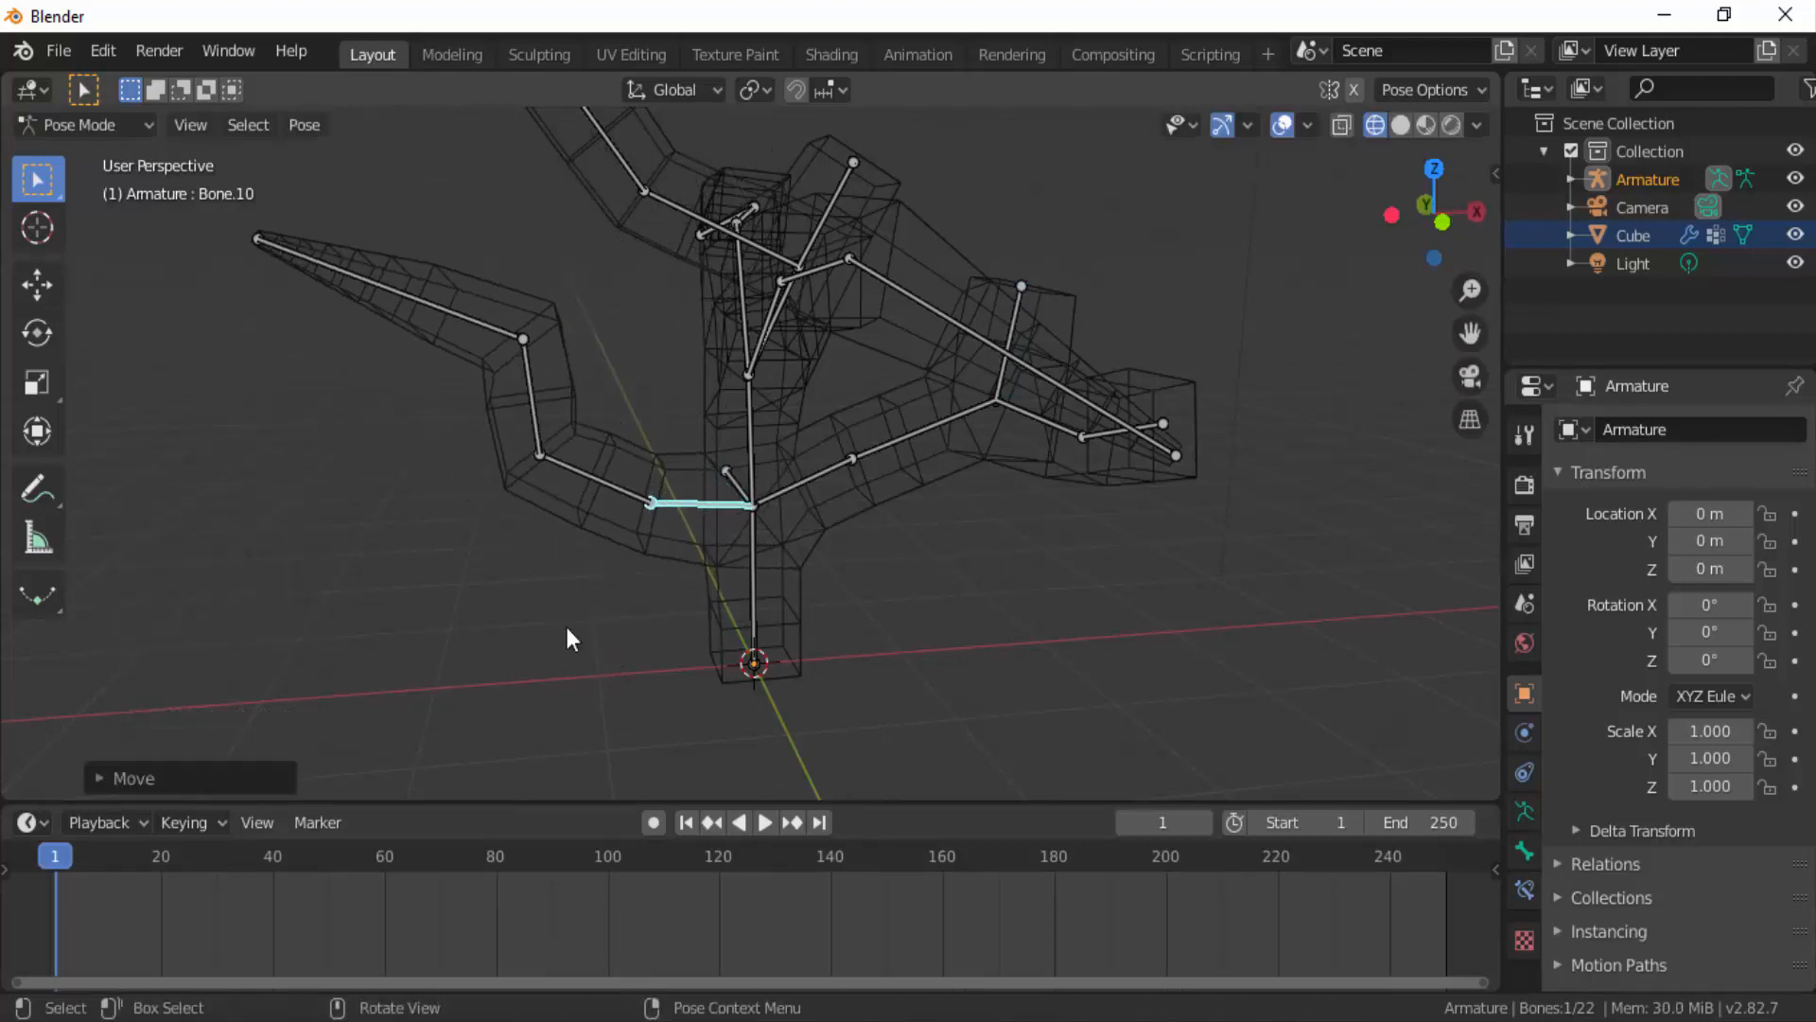
In solid shading, lower the negative-X branch's base bone slightly more and rotate its pointed tip bone down to nearly horizontal.
{"action": "left_click", "coordinate": [1401, 125]}
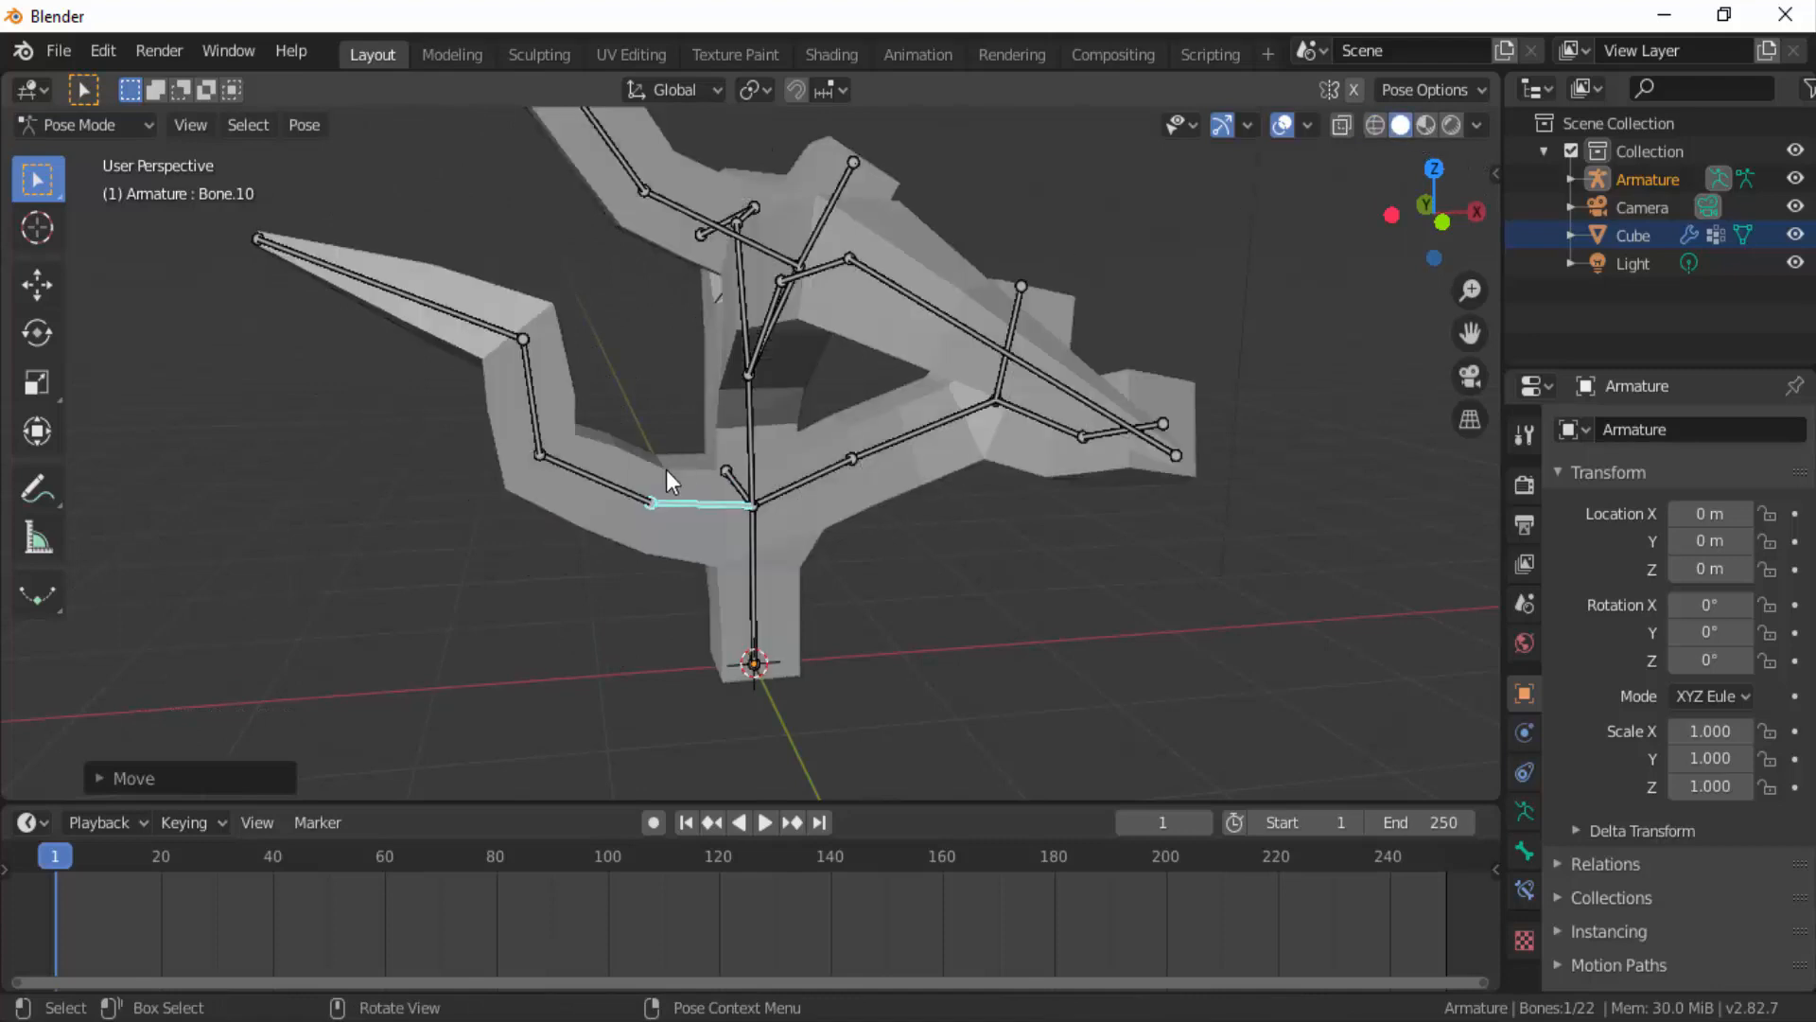
{"action": "key", "text": "g"}
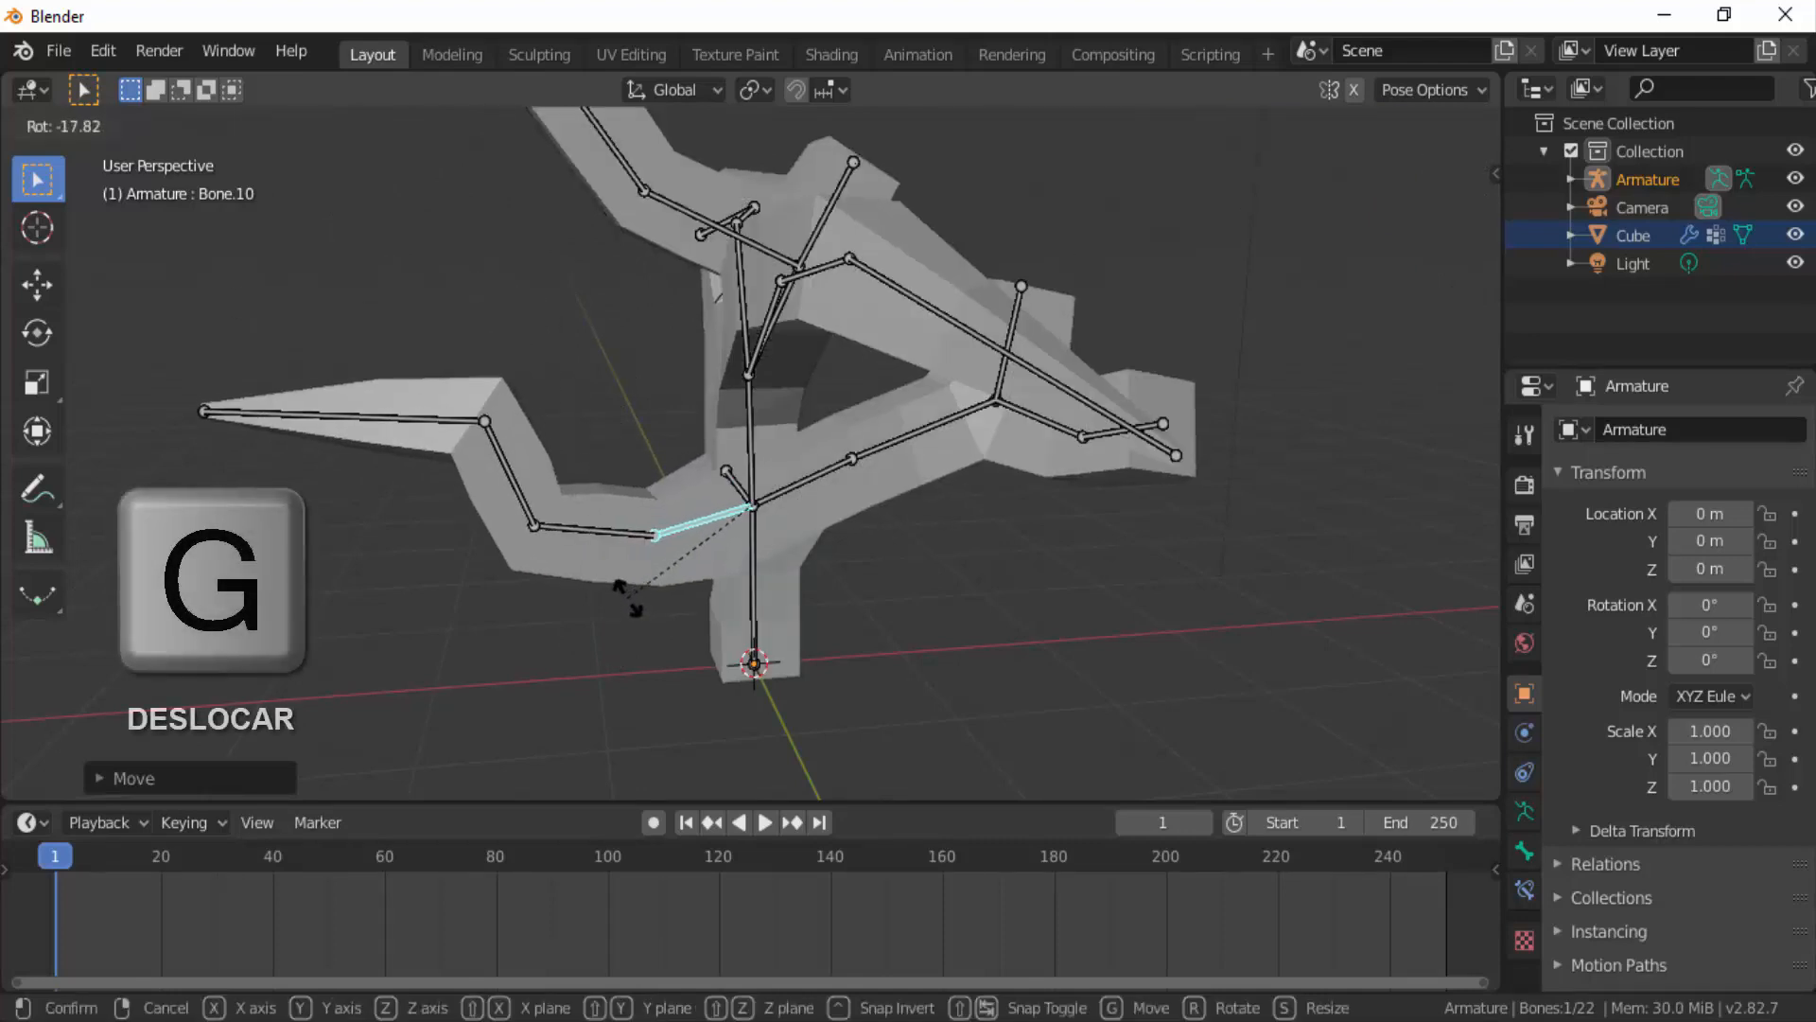
{"action": "left_click", "coordinate": [610, 568]}
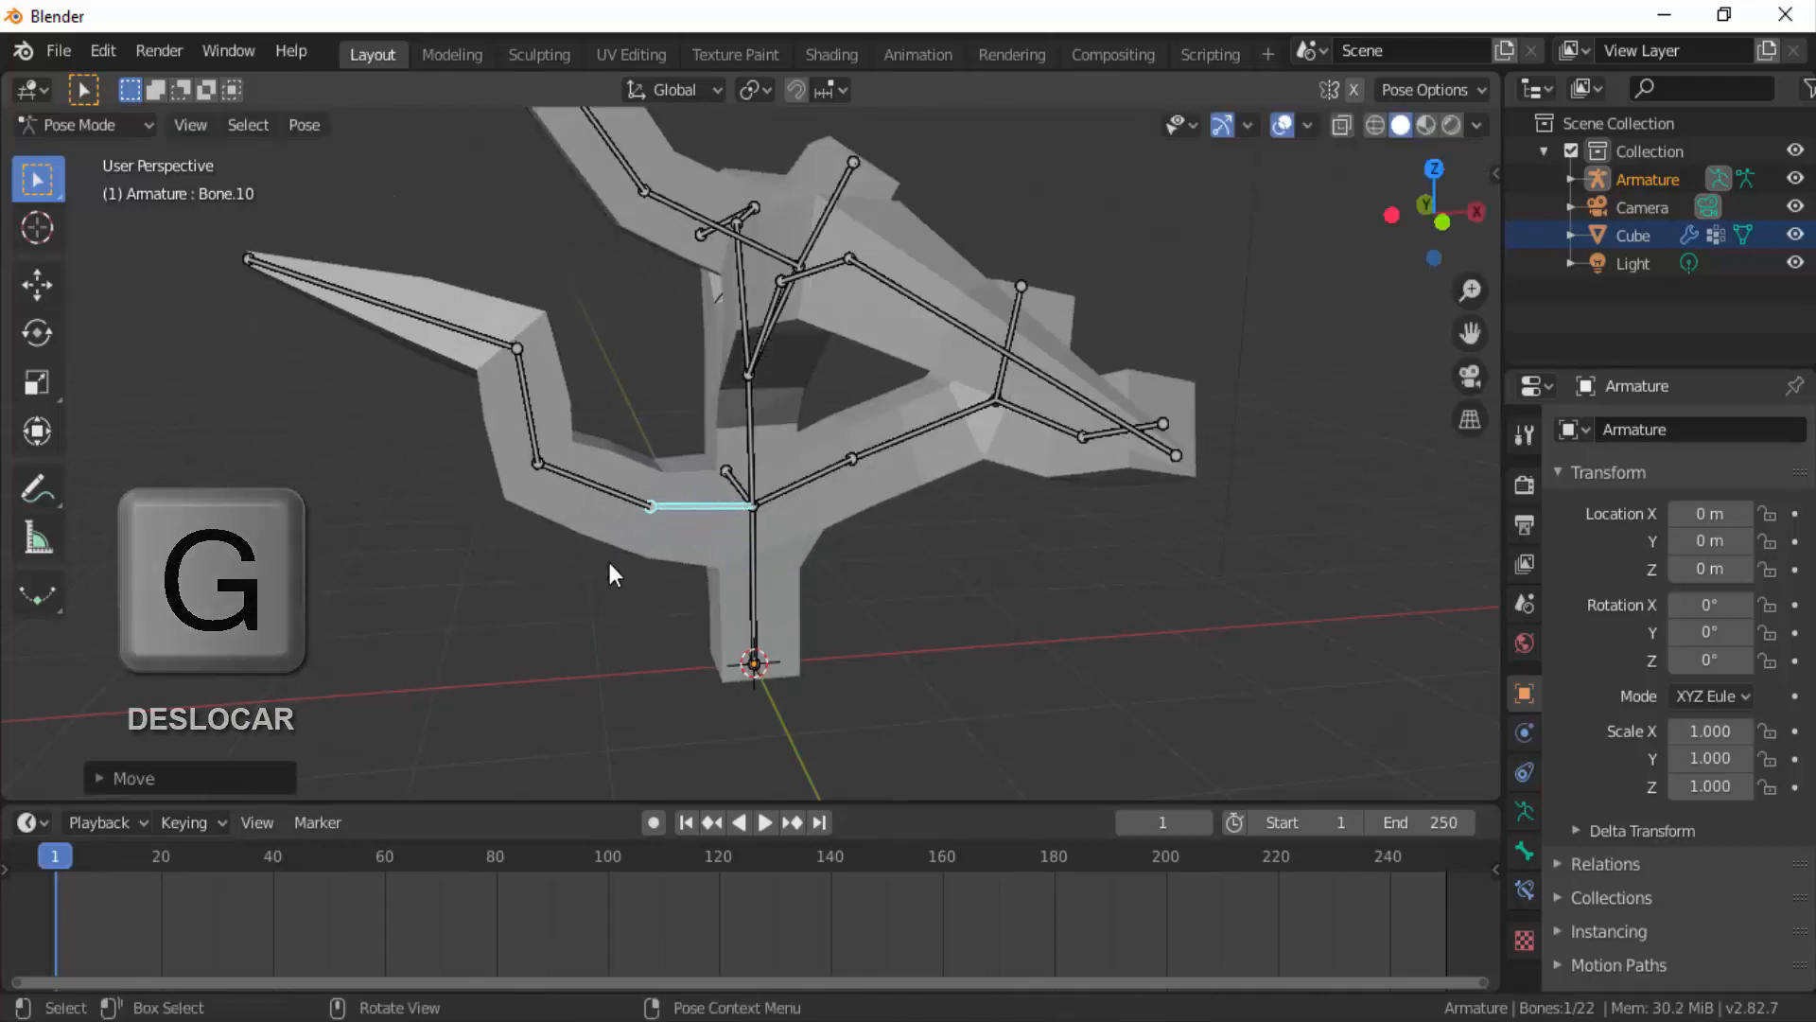
{"action": "left_click", "coordinate": [384, 304]}
{"action": "key", "text": "g"}
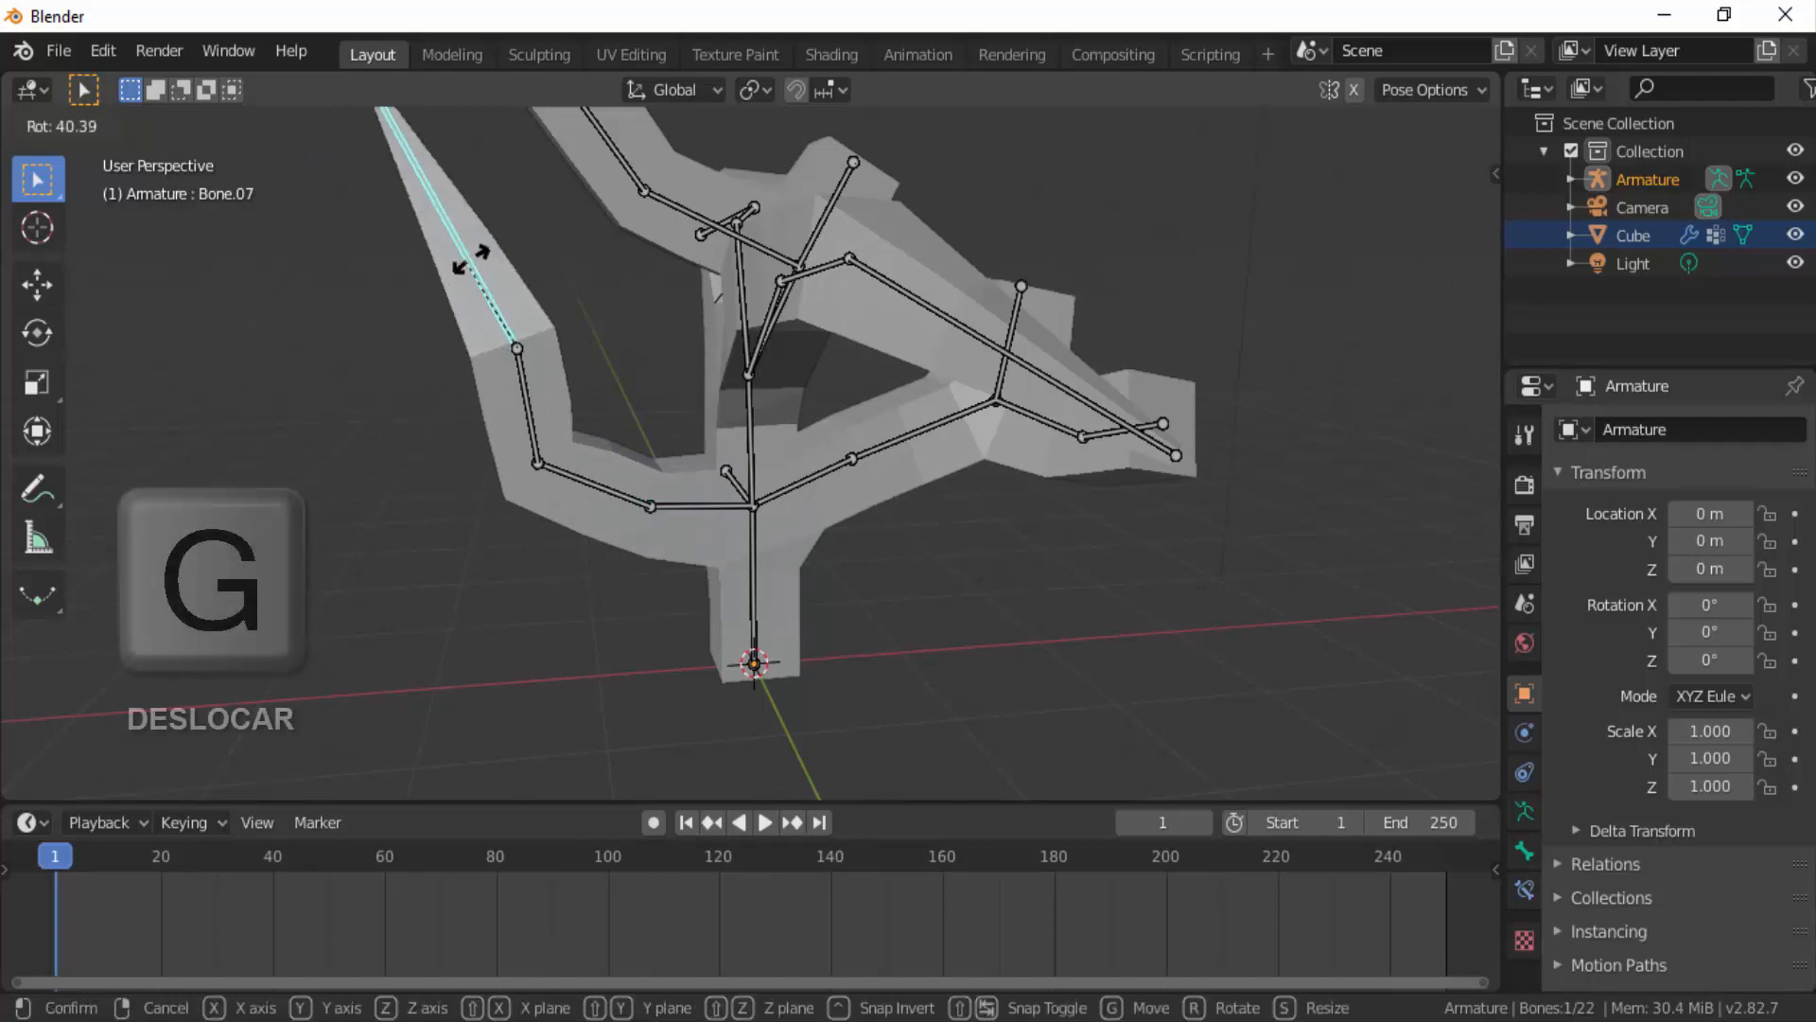
{"action": "left_click", "coordinate": [372, 335]}
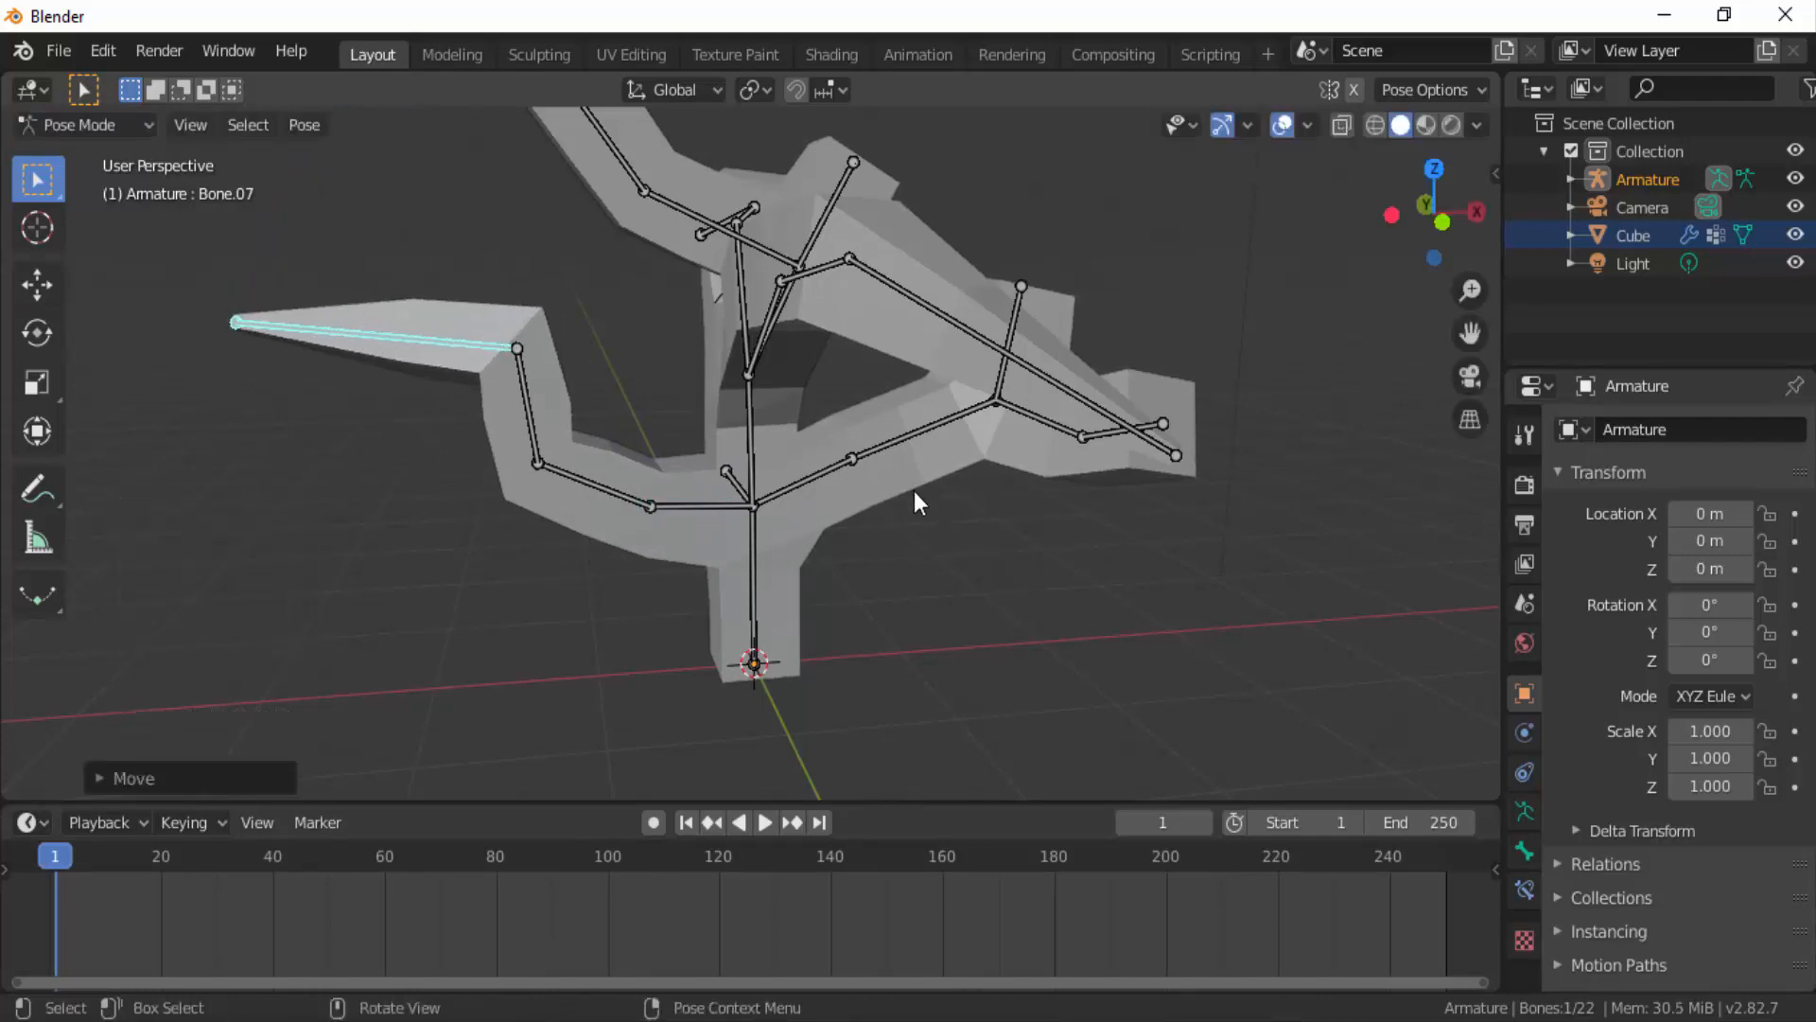
Rotate the end bone of the upper negative-X branch very slightly outward and view the posed tree from another side.
{"action": "scroll", "coordinate": [914, 491], "scroll_direction": "down", "scroll_amount": 3}
{"action": "left_click", "coordinate": [651, 232]}
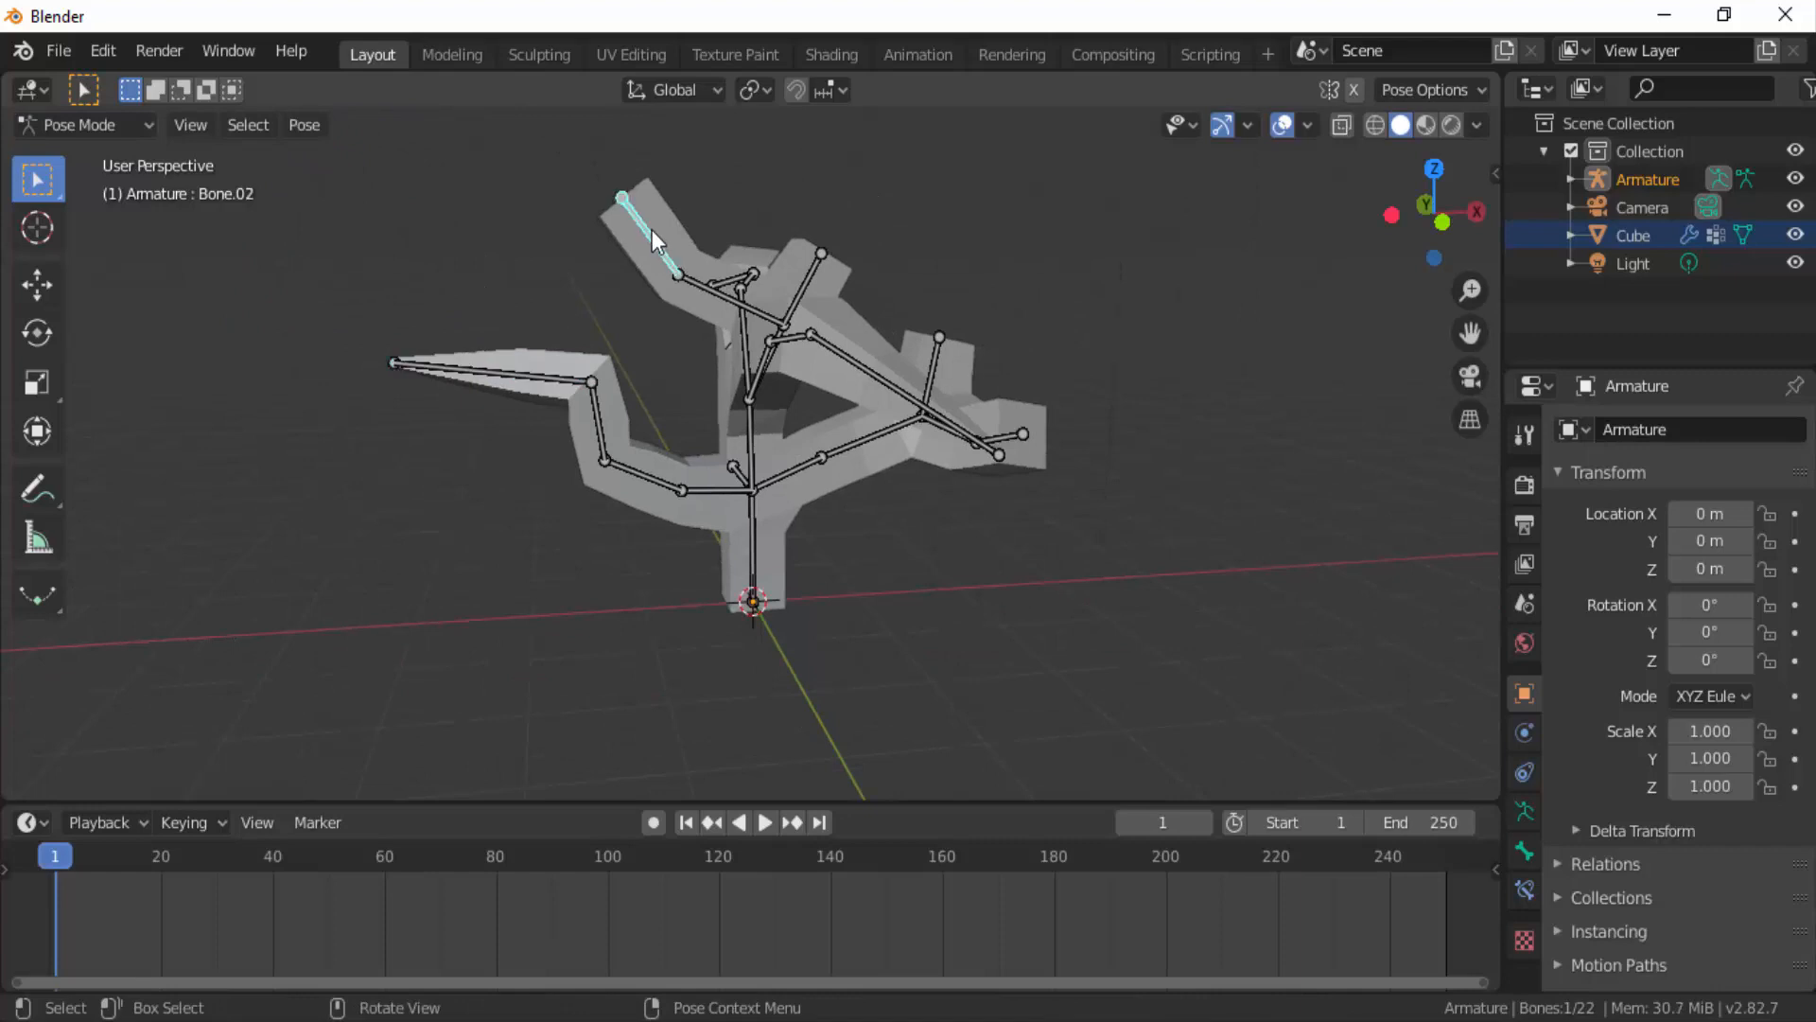
{"action": "key", "text": "g"}
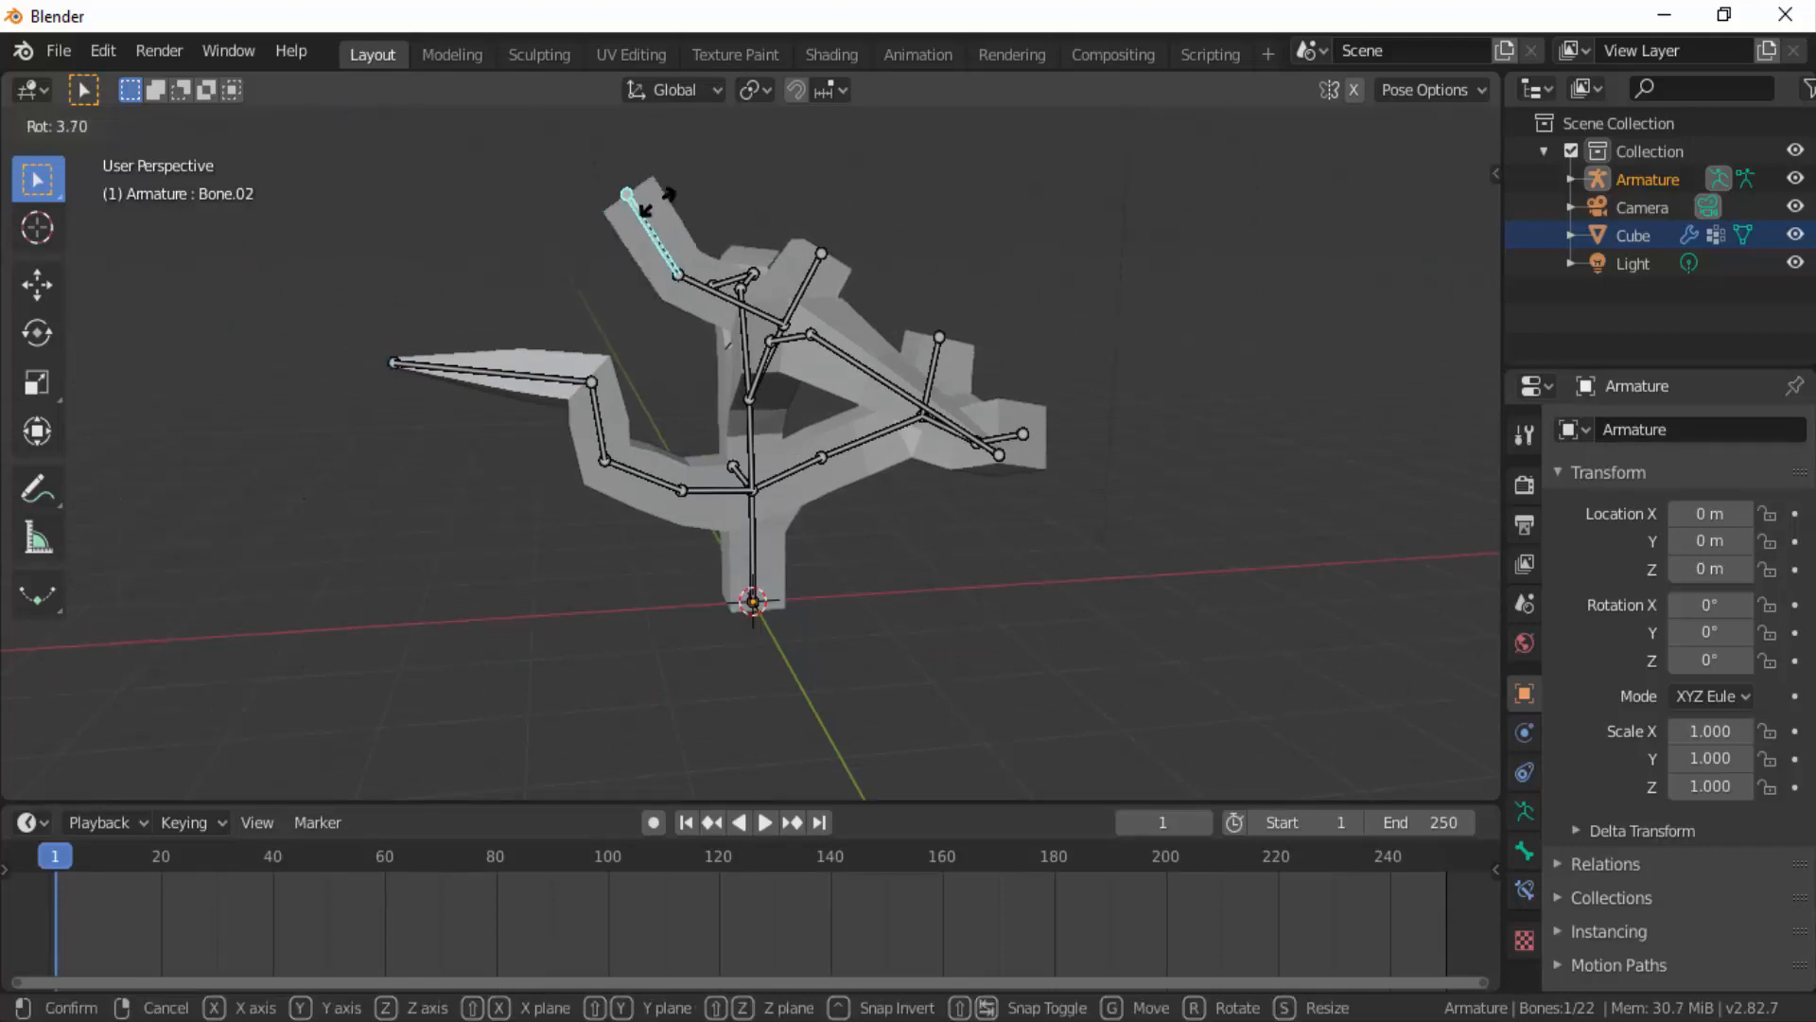
{"action": "left_click", "coordinate": [634, 216]}
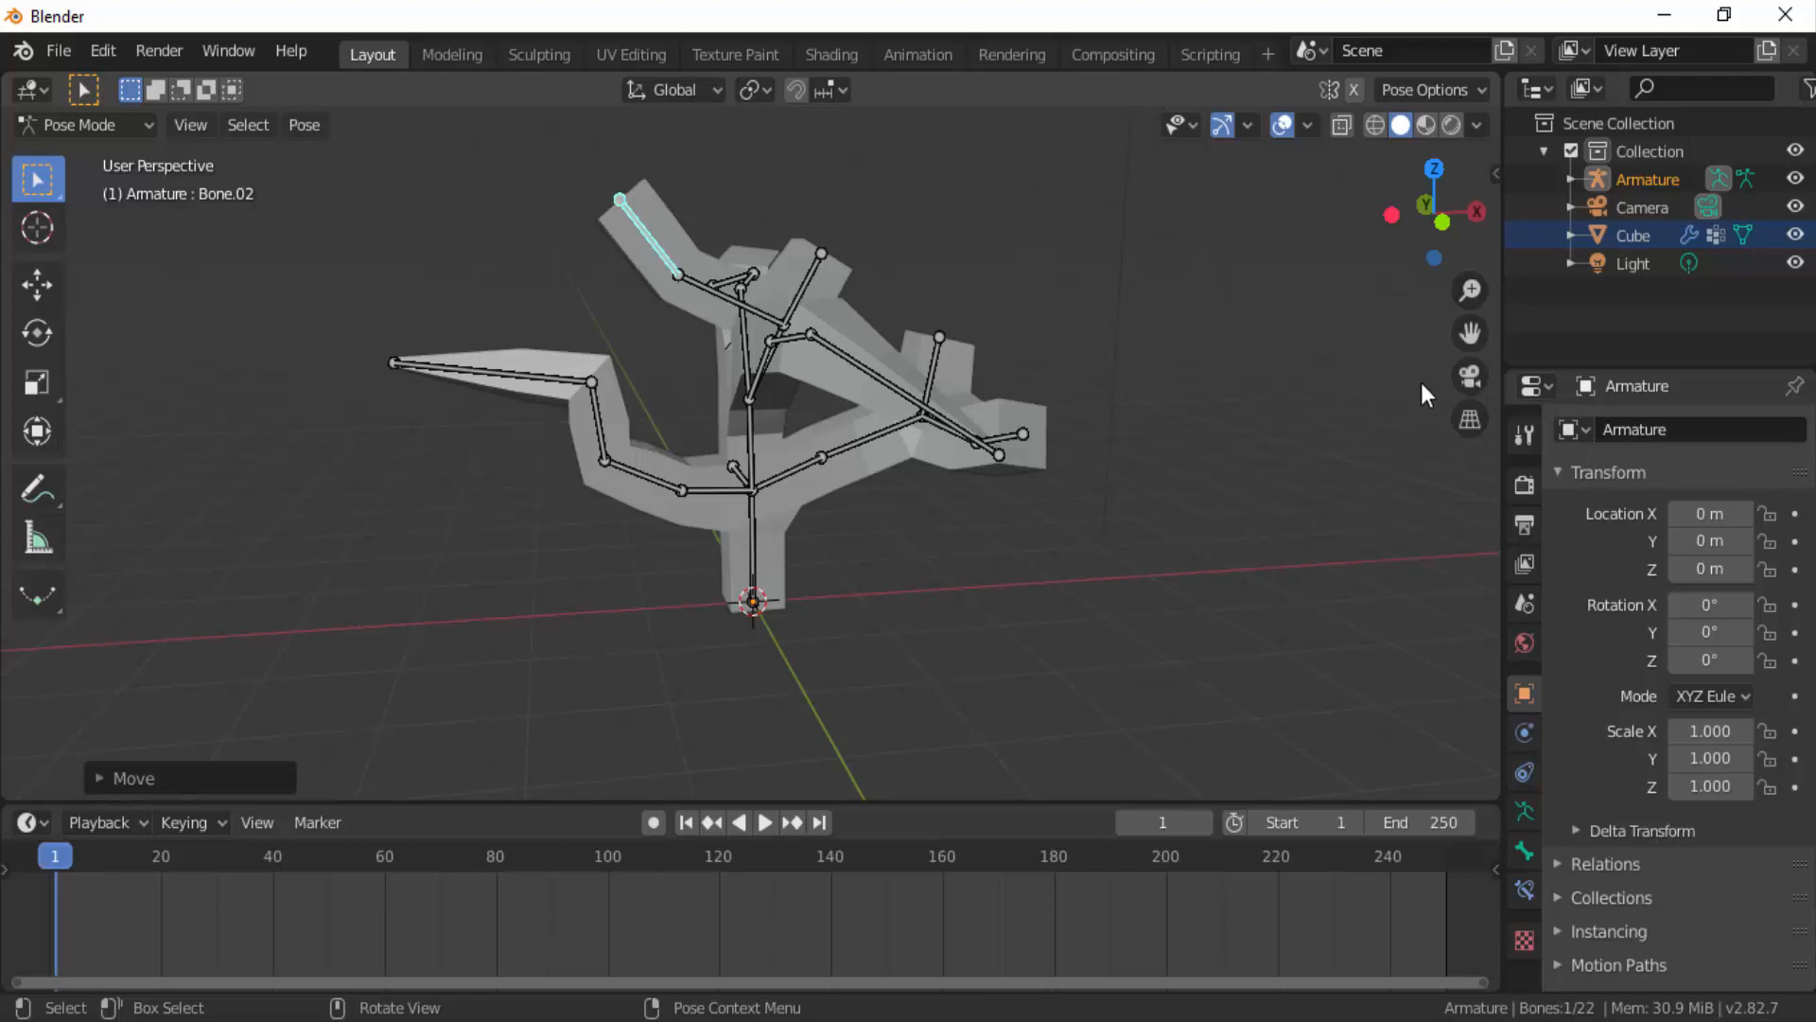
{"action": "left_click_drag", "start_coordinate": [1430, 216], "coordinate": [1513, 220]}
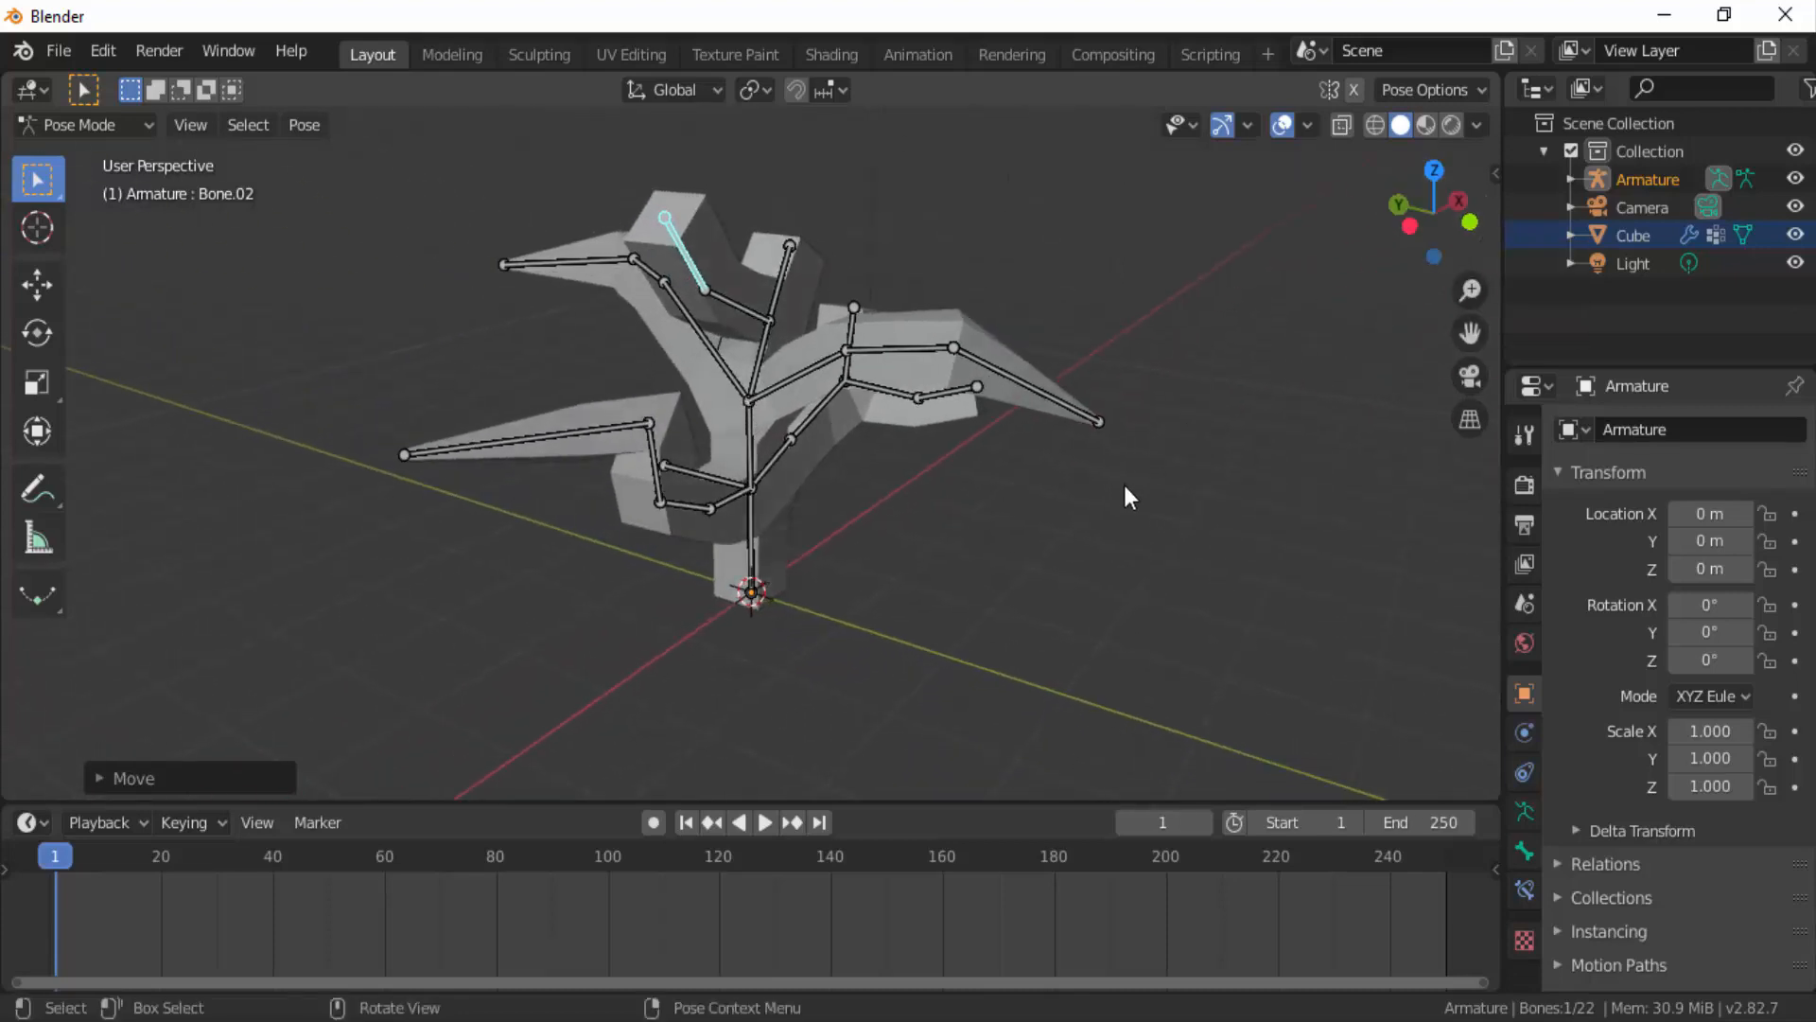